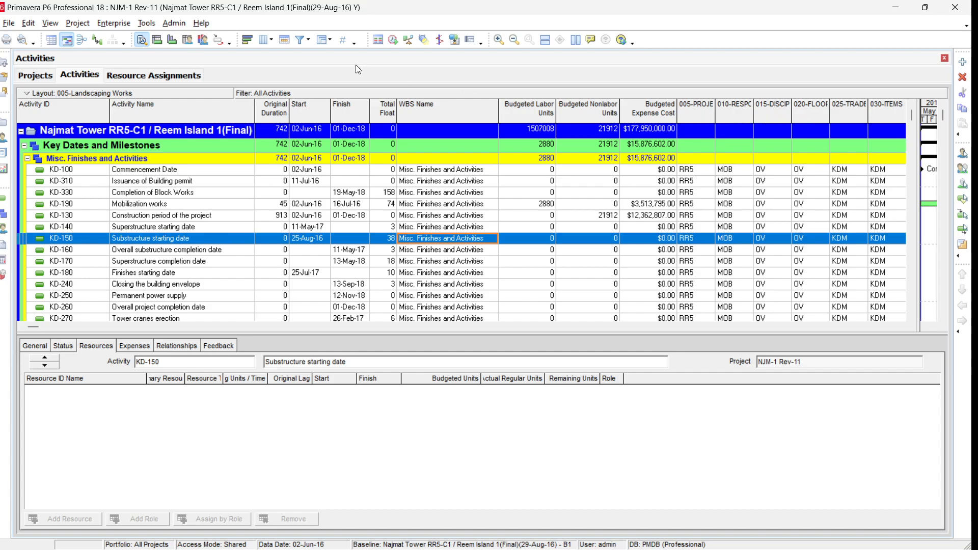
Open the project activity codes and review the values of the 005-PROJECT, 010-RESPONSIBILITY and 015-DISCIPLINE codes
{"action": "left_click", "coordinate": [117, 26]}
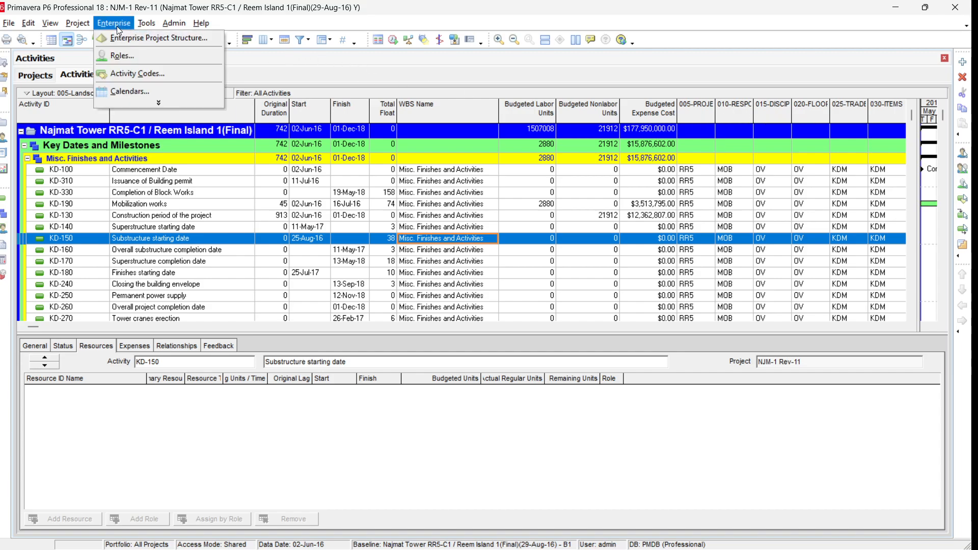
{"action": "left_click", "coordinate": [125, 72]}
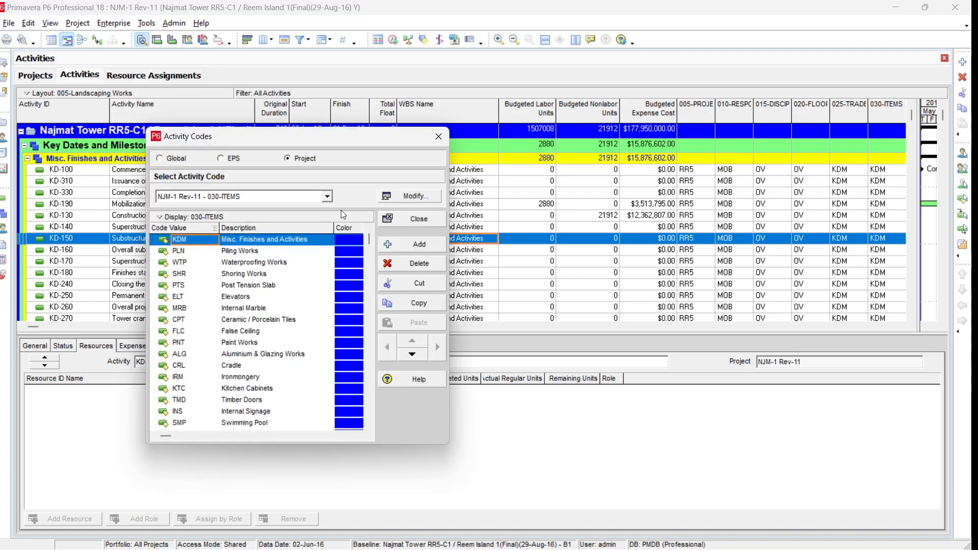
{"action": "left_click", "coordinate": [328, 197]}
{"action": "left_click", "coordinate": [274, 209]}
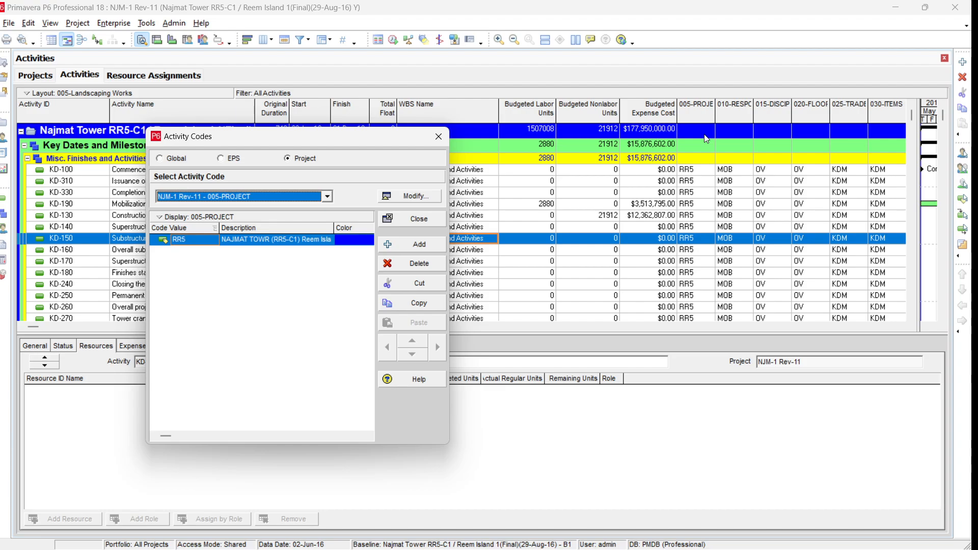
{"action": "left_click", "coordinate": [328, 198]}
{"action": "left_click", "coordinate": [300, 213]}
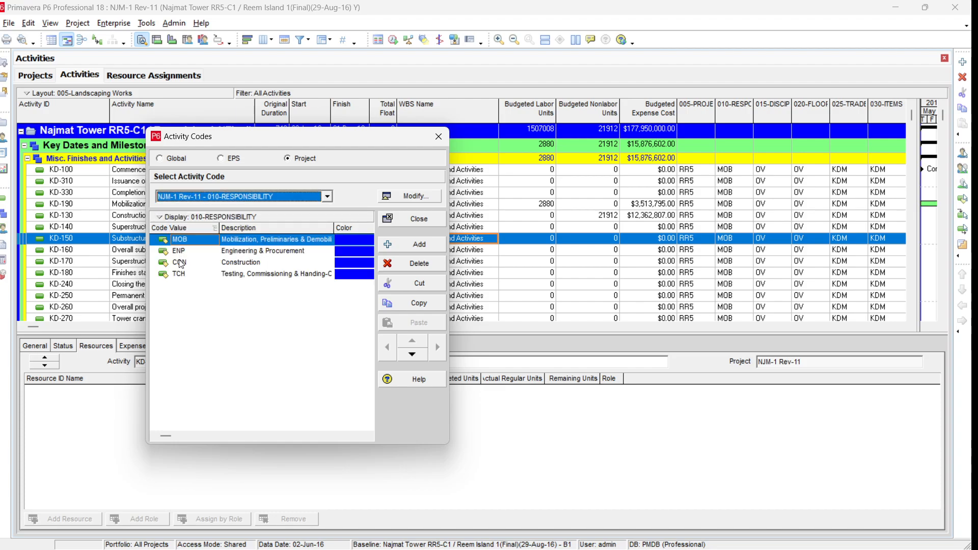
{"action": "left_click", "coordinate": [328, 196]}
{"action": "left_click", "coordinate": [274, 223]}
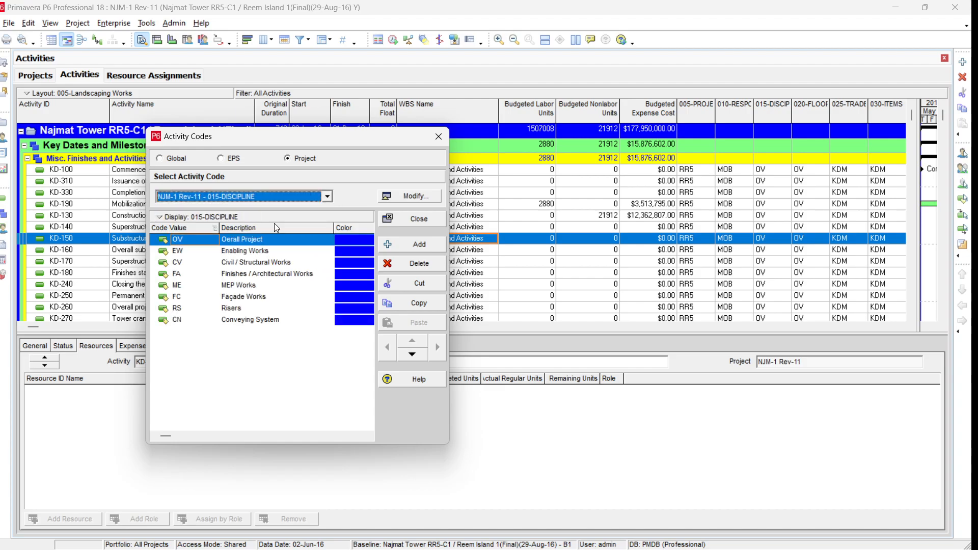
{"action": "left_click", "coordinate": [246, 264]}
{"action": "left_click", "coordinate": [246, 275]}
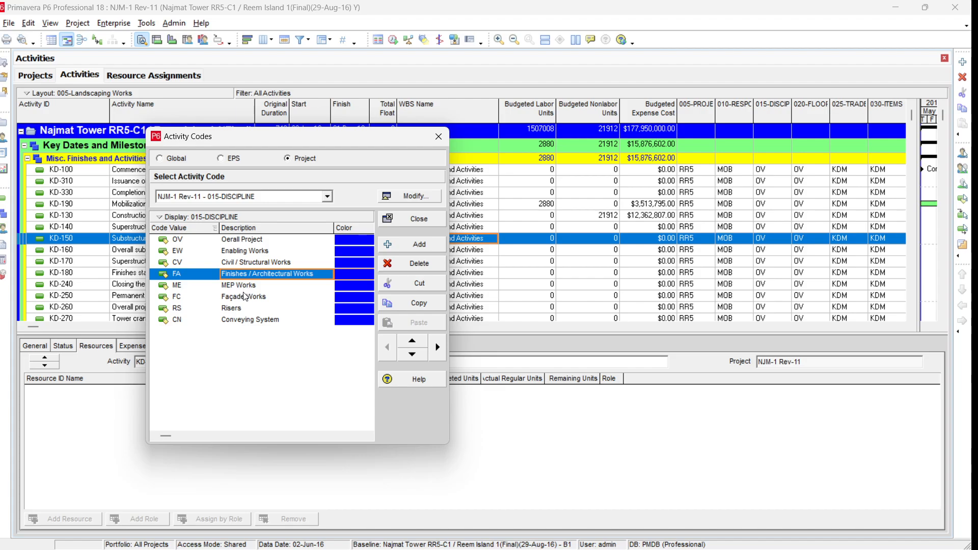
{"action": "left_click", "coordinate": [245, 297]}
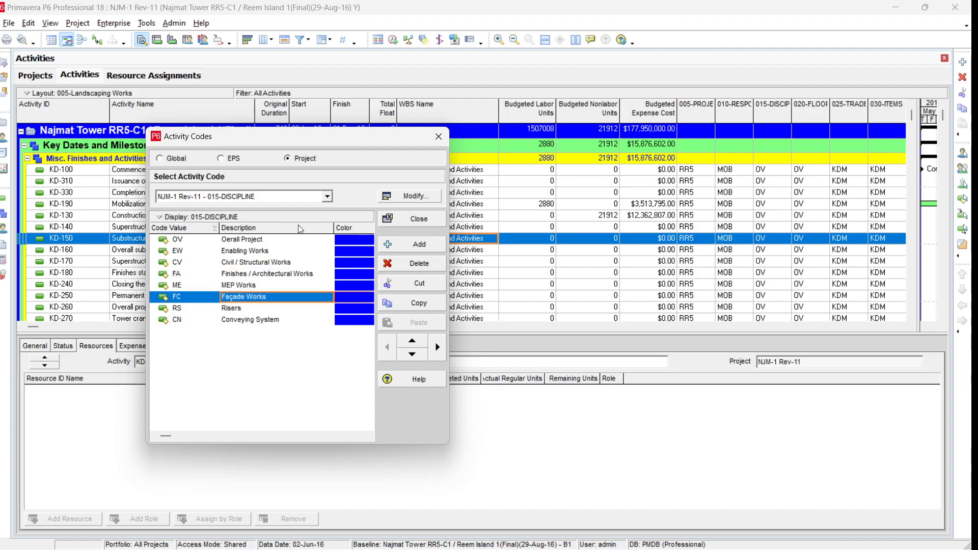
{"action": "left_click", "coordinate": [328, 197]}
{"action": "left_click", "coordinate": [274, 231]}
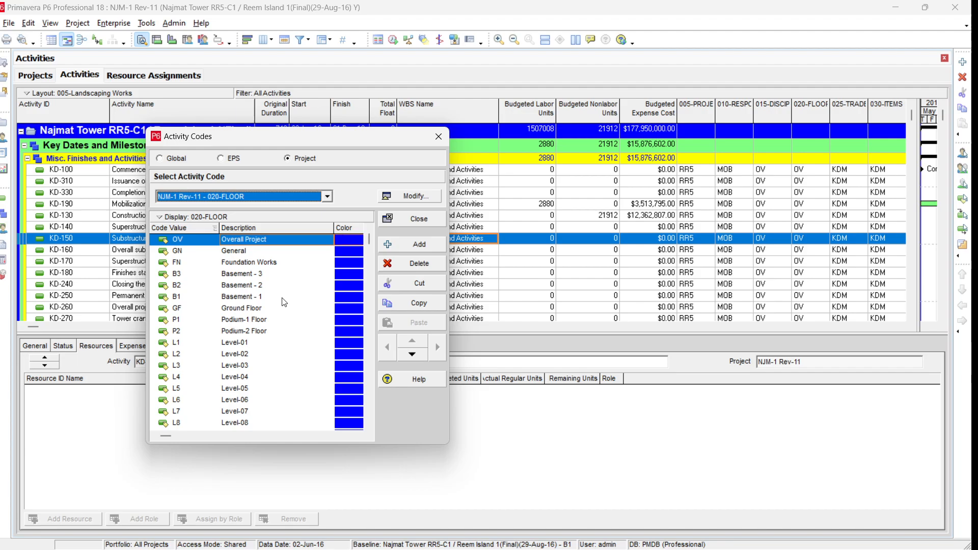
Review the values of the 020-FLOOR, 025-TRADES and 030-ITEMS activity codes, then close the activity codes dialog
{"action": "scroll", "coordinate": [366, 255], "scroll_direction": "down", "scroll_amount": 4}
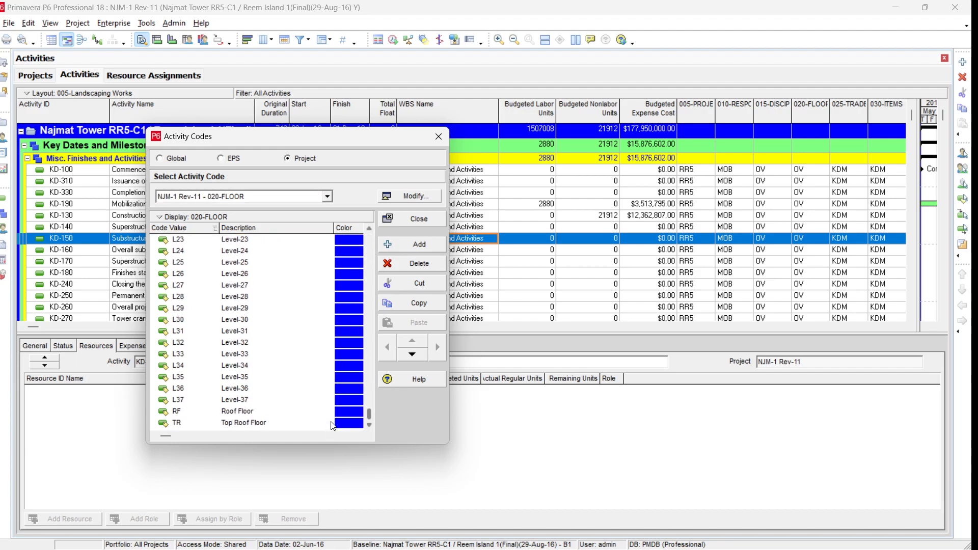
{"action": "left_click", "coordinate": [327, 196]}
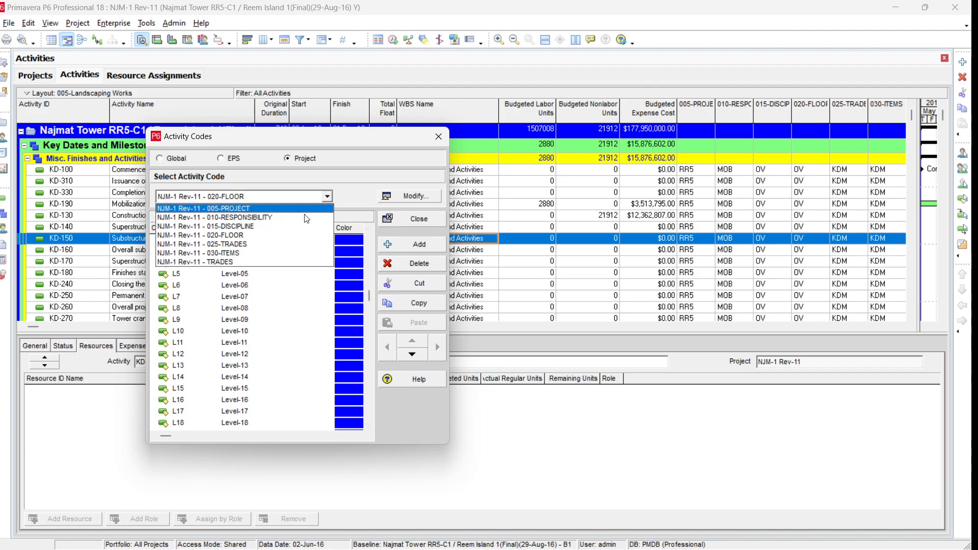
{"action": "left_click", "coordinate": [267, 245]}
{"action": "left_click_drag", "start_coordinate": [369, 242], "coordinate": [362, 305]}
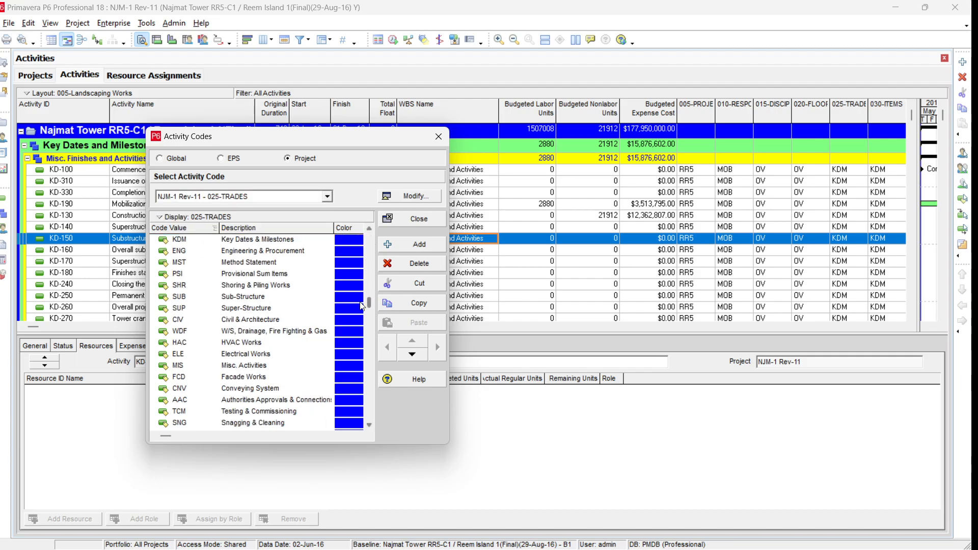
{"action": "left_click", "coordinate": [244, 357]}
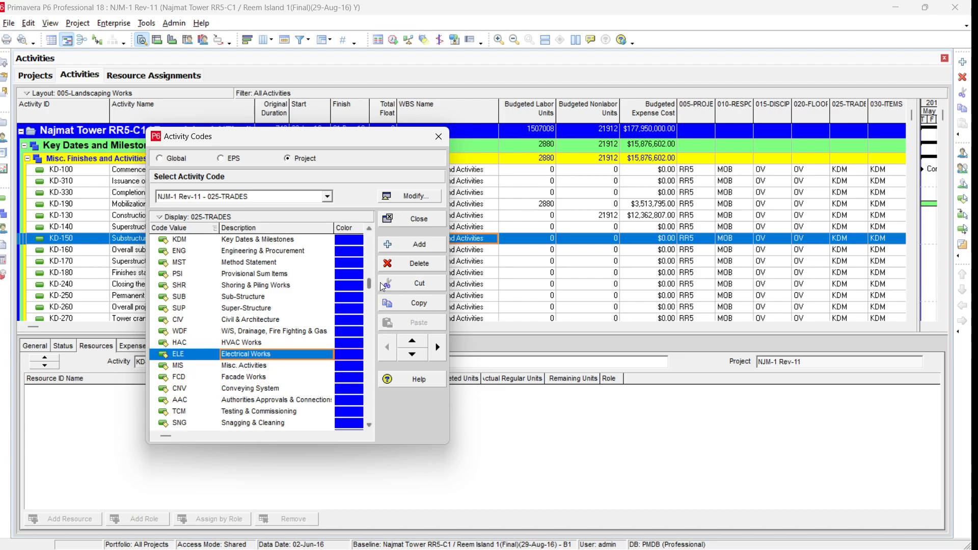
{"action": "scroll", "coordinate": [382, 289], "scroll_direction": "up", "scroll_amount": 1}
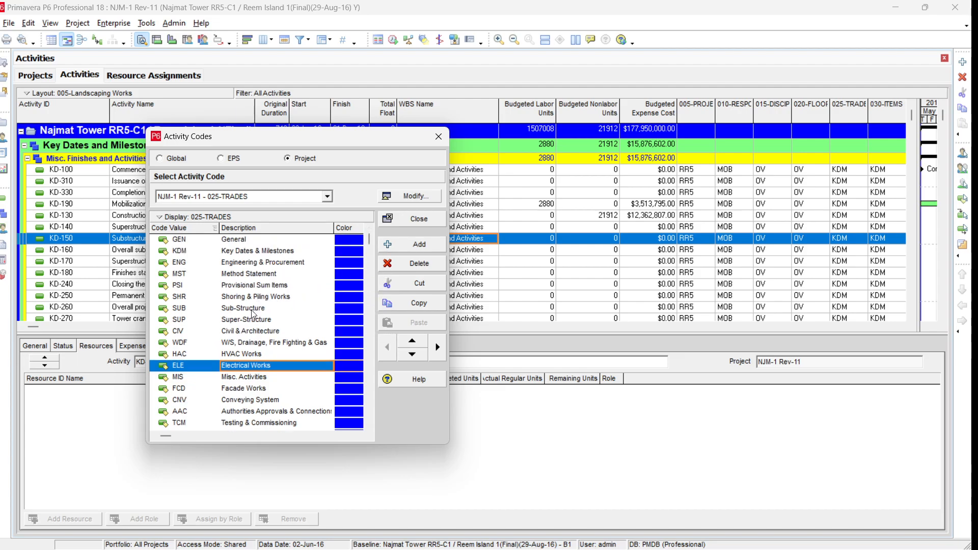
{"action": "left_click", "coordinate": [254, 297]}
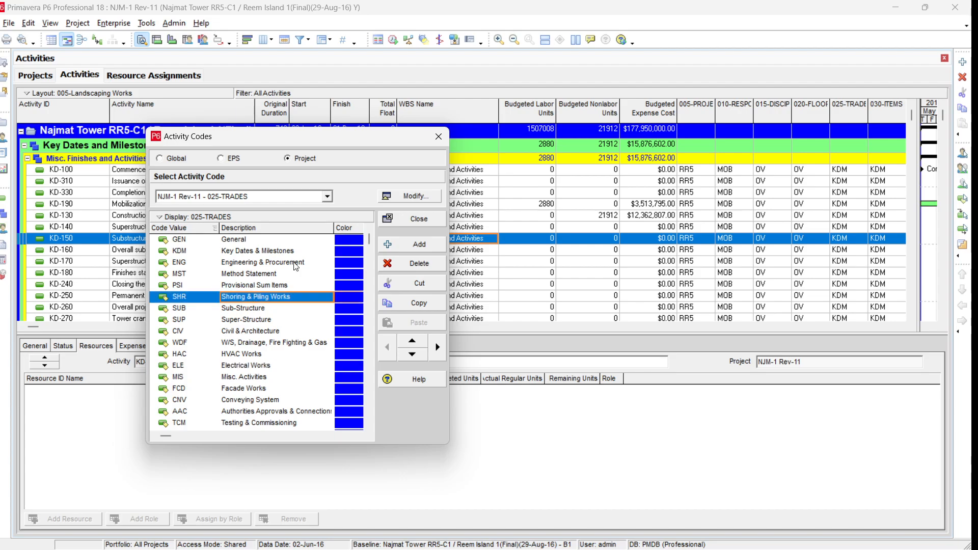
{"action": "left_click", "coordinate": [327, 196]}
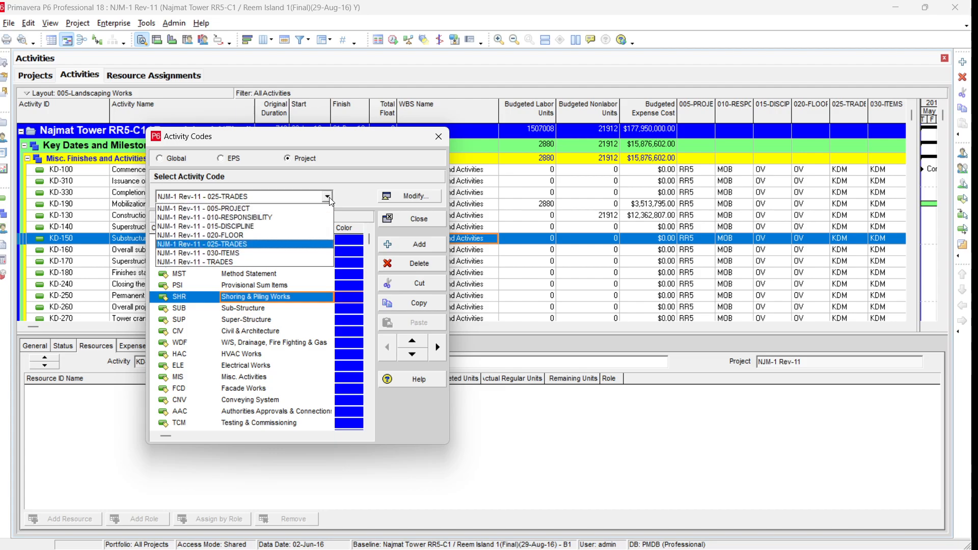
{"action": "left_click", "coordinate": [278, 253]}
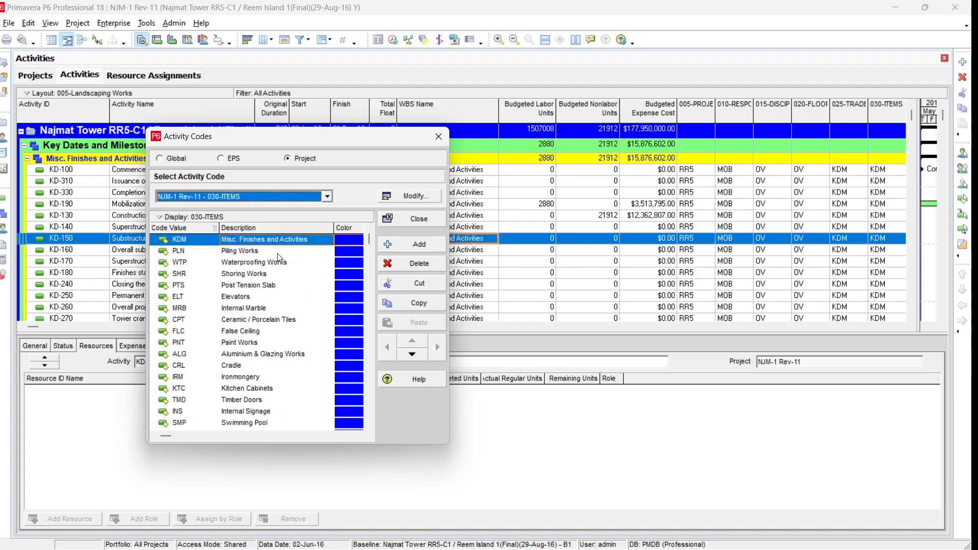
{"action": "left_click", "coordinate": [238, 309]}
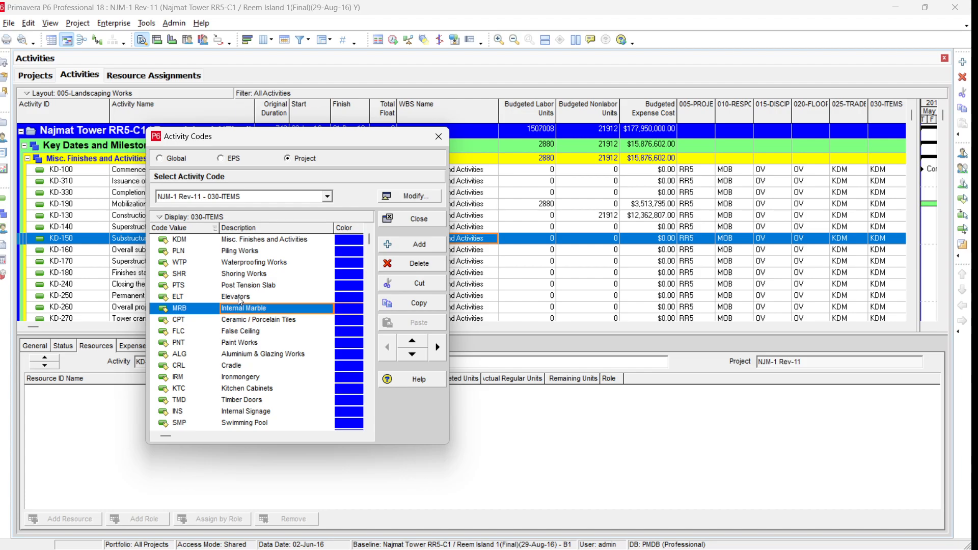
{"action": "left_click", "coordinate": [238, 296]}
{"action": "left_click", "coordinate": [247, 379]}
{"action": "scroll", "coordinate": [312, 345], "scroll_direction": "down", "scroll_amount": 3}
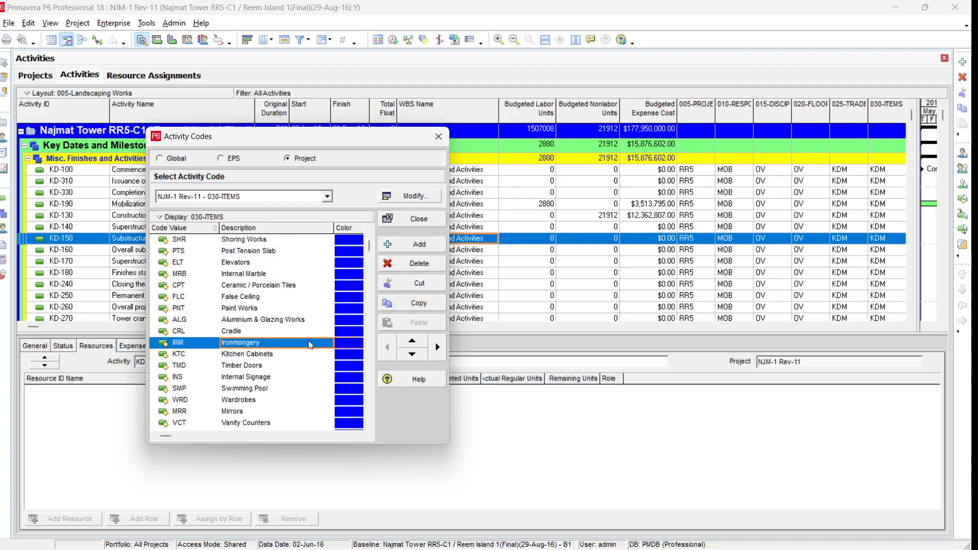
{"action": "scroll", "coordinate": [312, 345], "scroll_direction": "up", "scroll_amount": 2}
{"action": "left_click", "coordinate": [419, 219]}
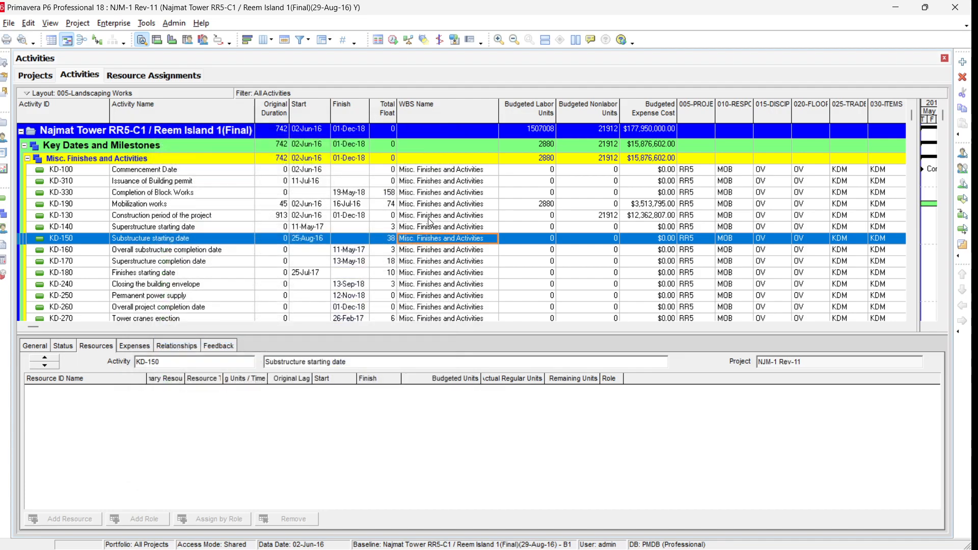
Remove the WBS level grouping from the activity layout so activities show ungrouped
{"action": "left_click", "coordinate": [324, 41]}
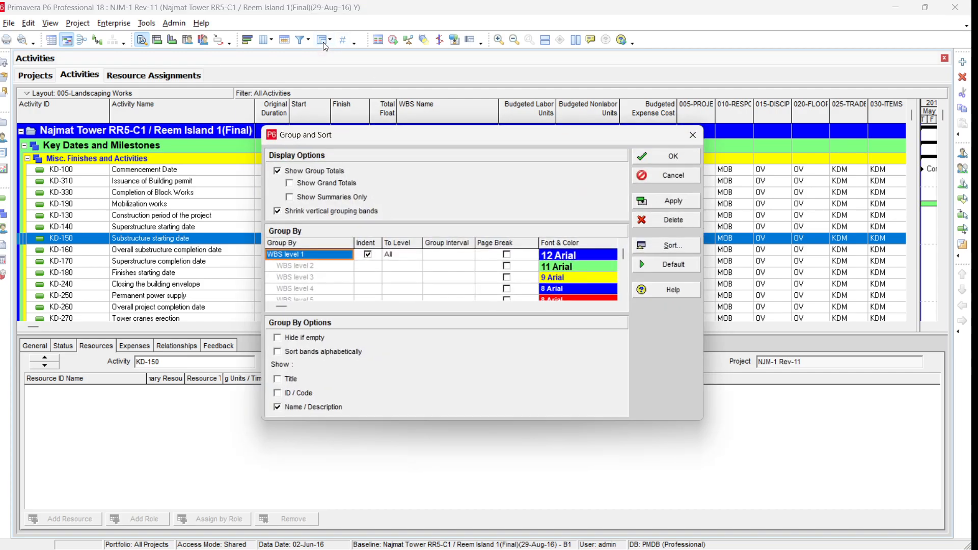
{"action": "left_click", "coordinate": [681, 219]}
{"action": "left_click", "coordinate": [678, 201]}
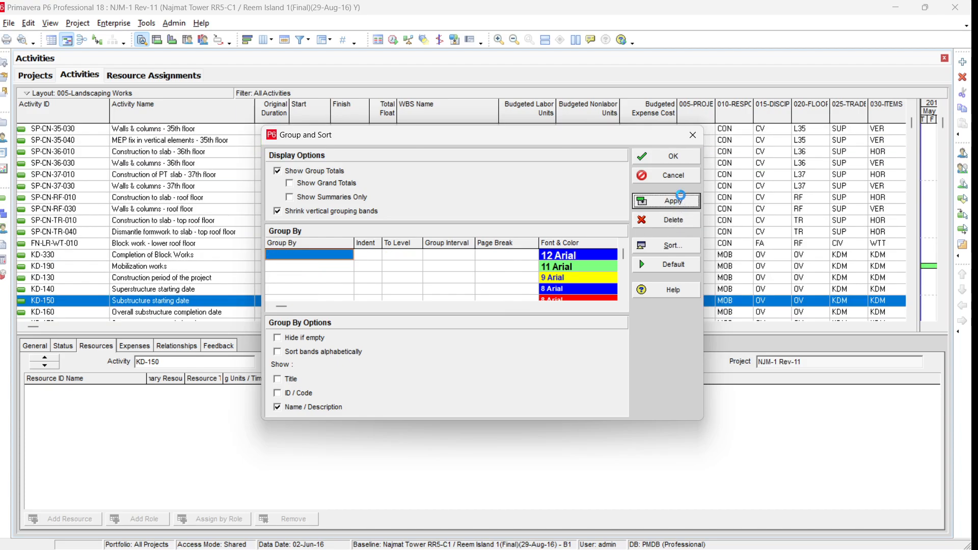
{"action": "left_click", "coordinate": [680, 161]}
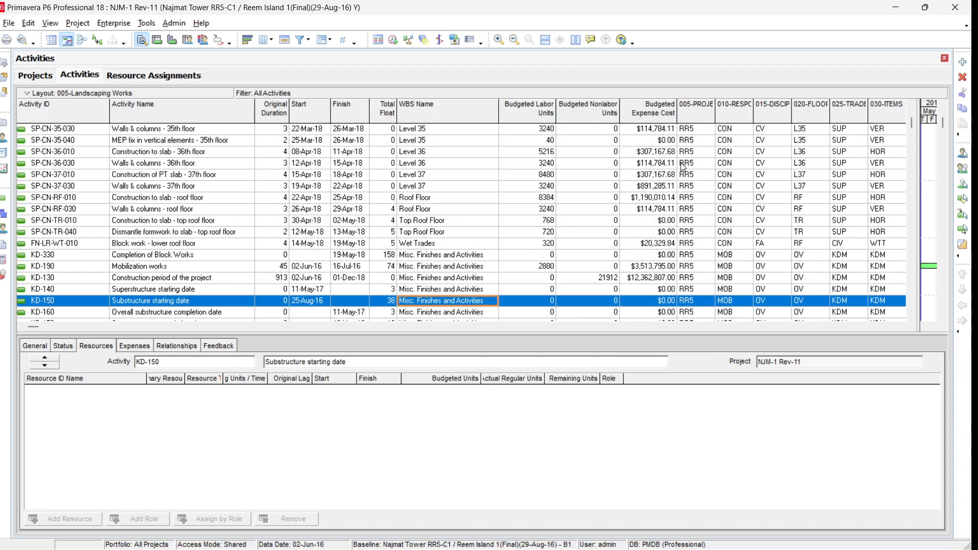
{"action": "left_click", "coordinate": [315, 200]}
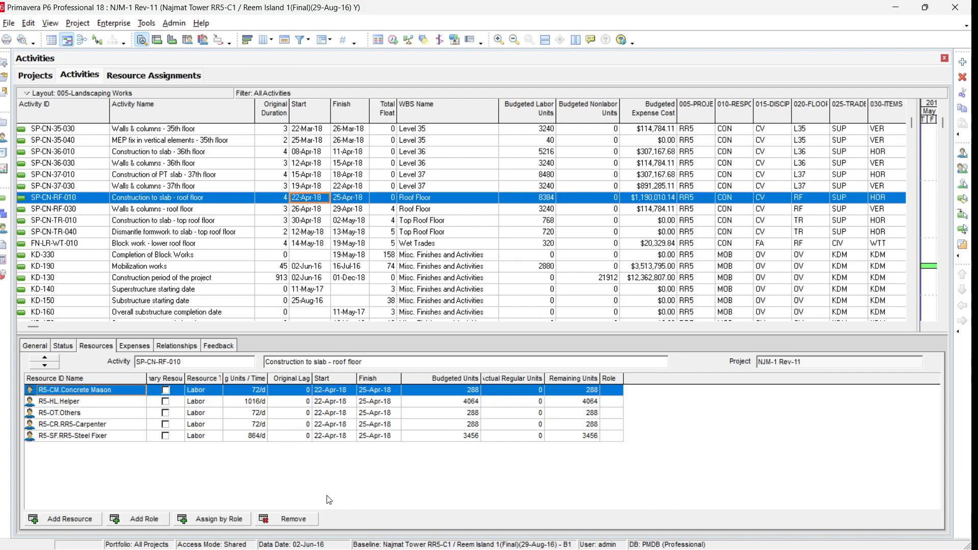
Open the P6Datafile Excel workbook from the 083-Power BI Part-2 folder
{"action": "left_click", "coordinate": [901, 11]}
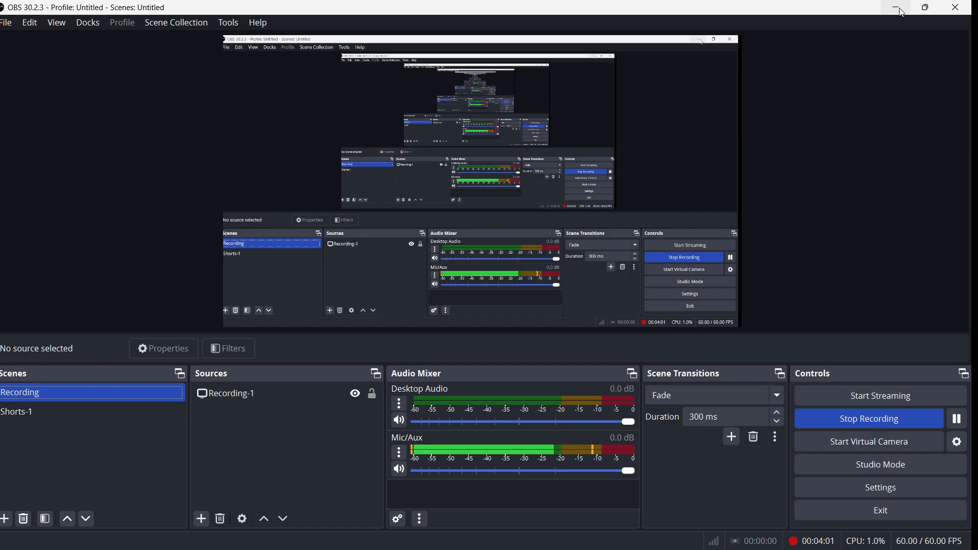
{"action": "left_click", "coordinate": [901, 11]}
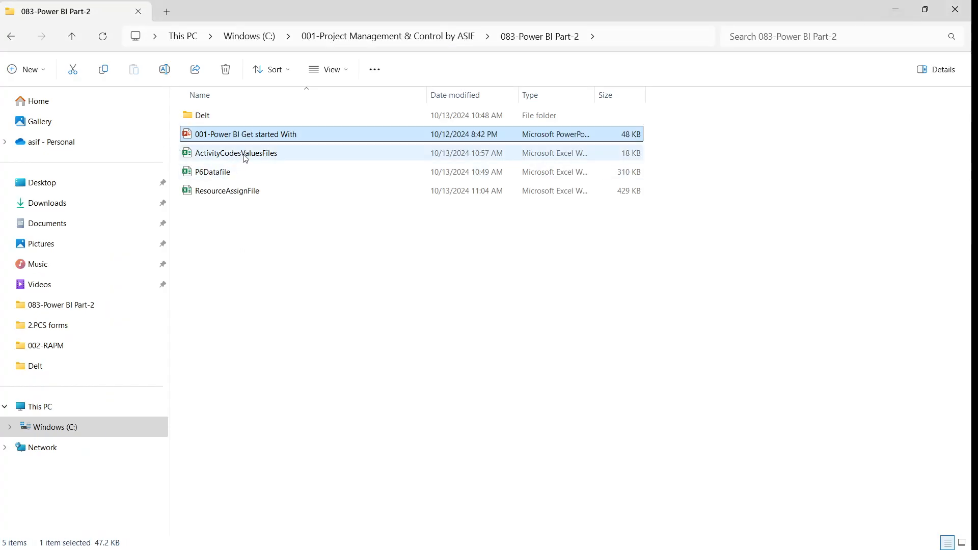
{"action": "double_click", "coordinate": [225, 176]}
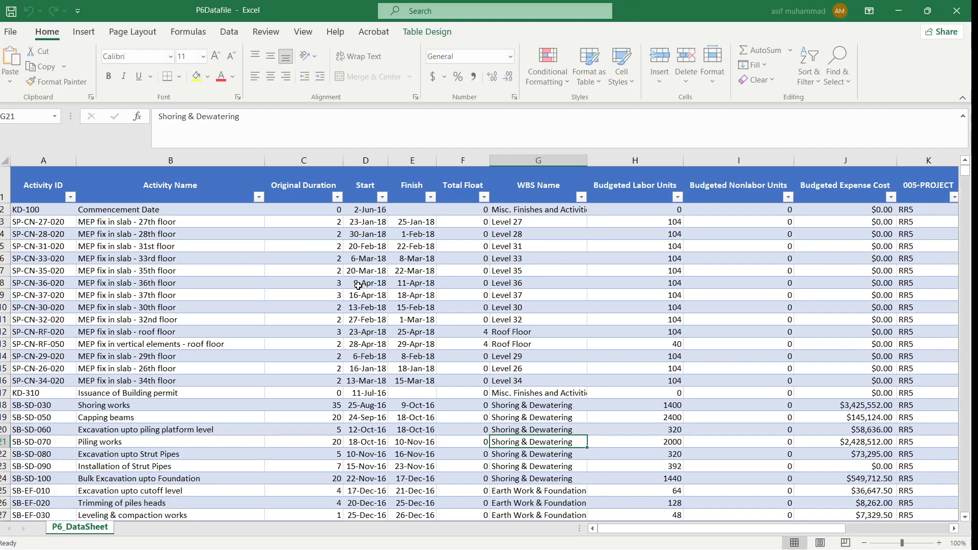
Examine the exported P6 data table's columns, rows and table name, then close the workbook
{"action": "left_click", "coordinate": [410, 330]}
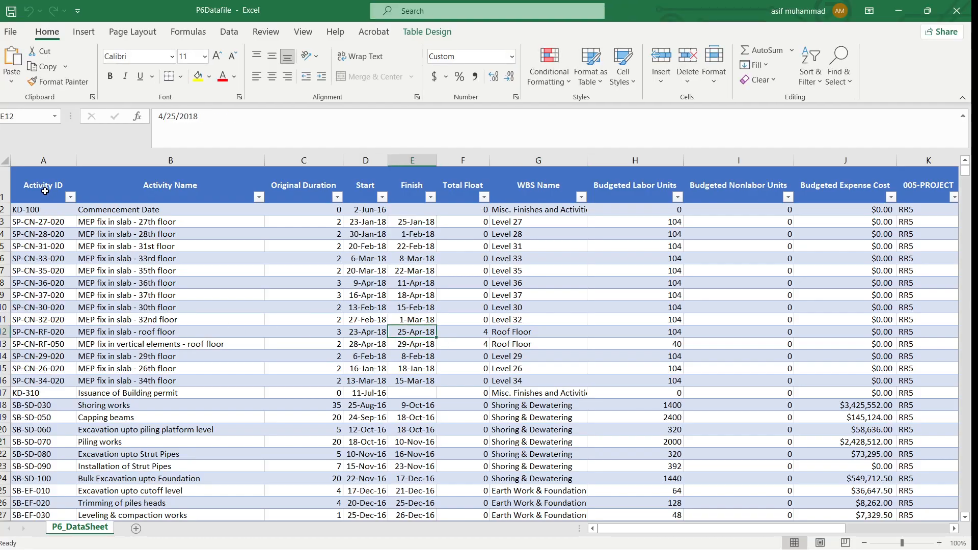
{"action": "left_click_drag", "start_coordinate": [45, 191], "coordinate": [141, 191]}
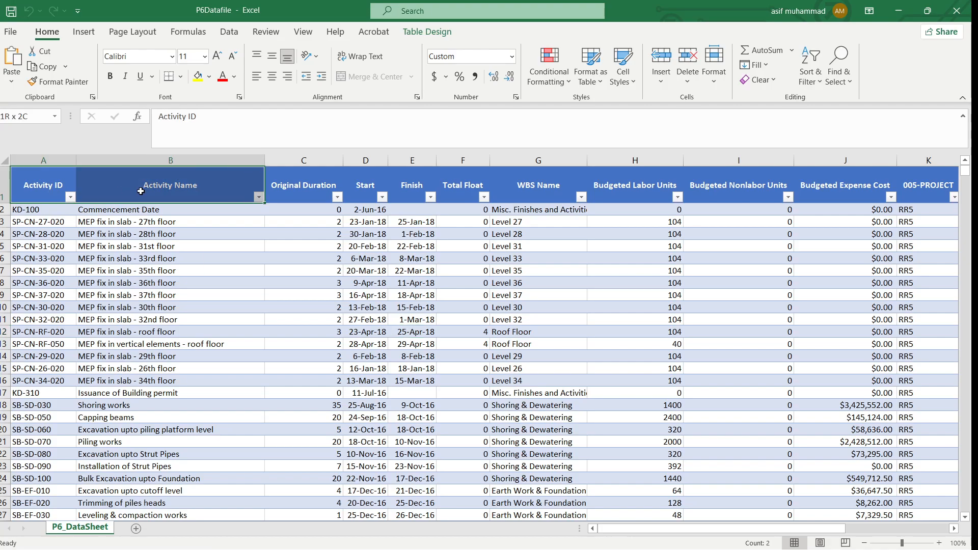
{"action": "scroll", "coordinate": [359, 373], "scroll_direction": "down", "scroll_amount": 10}
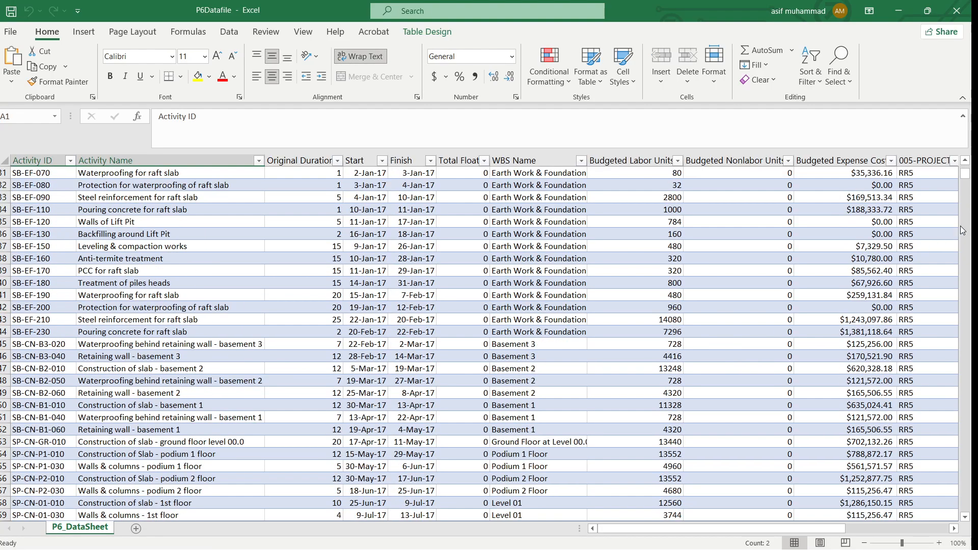
{"action": "left_click_drag", "start_coordinate": [965, 175], "coordinate": [966, 502]}
{"action": "scroll", "coordinate": [666, 430], "scroll_direction": "down", "scroll_amount": 20}
{"action": "scroll", "coordinate": [617, 421], "scroll_direction": "up", "scroll_amount": 2}
{"action": "scroll", "coordinate": [617, 420], "scroll_direction": "up", "scroll_amount": 20}
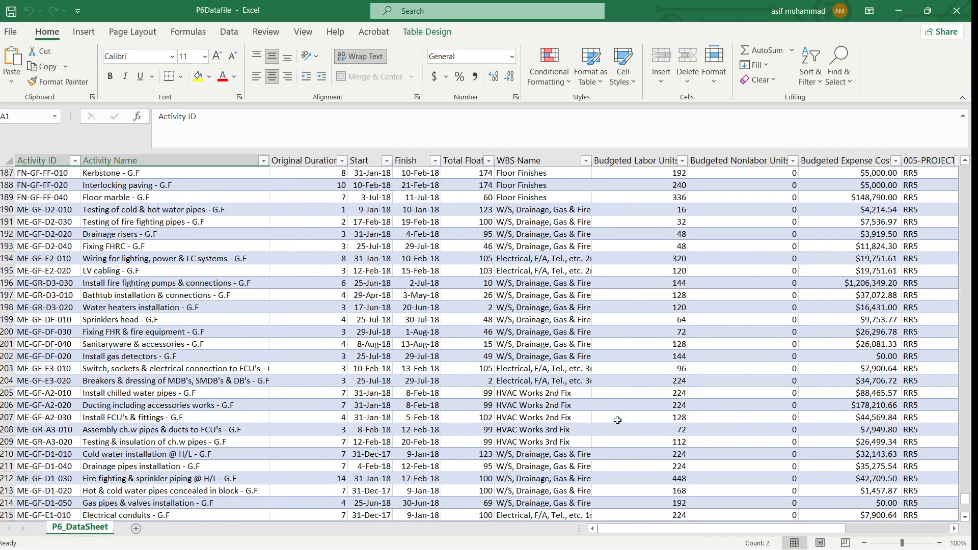
{"action": "scroll", "coordinate": [617, 421], "scroll_direction": "up", "scroll_amount": 10}
{"action": "left_click_drag", "start_coordinate": [965, 499], "coordinate": [955, 168]}
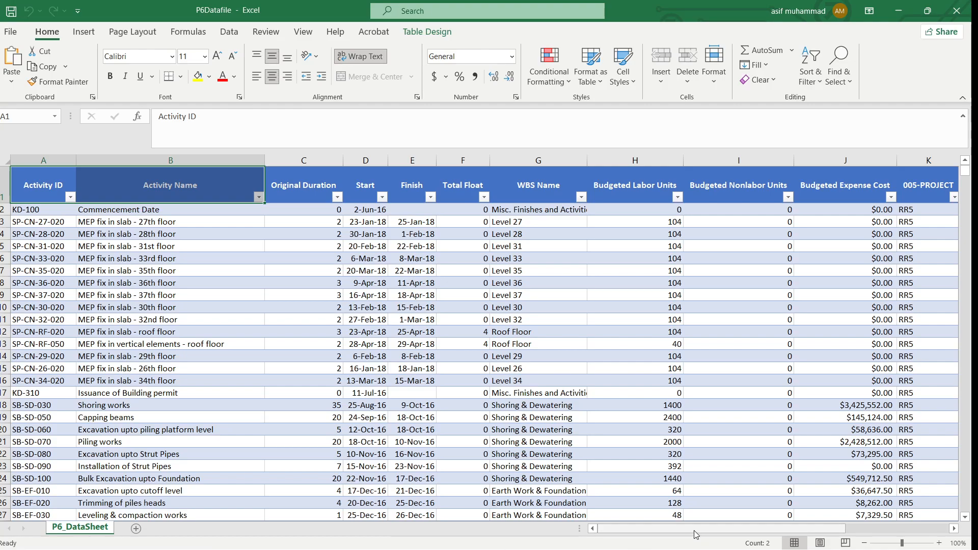
{"action": "left_click", "coordinate": [189, 368]}
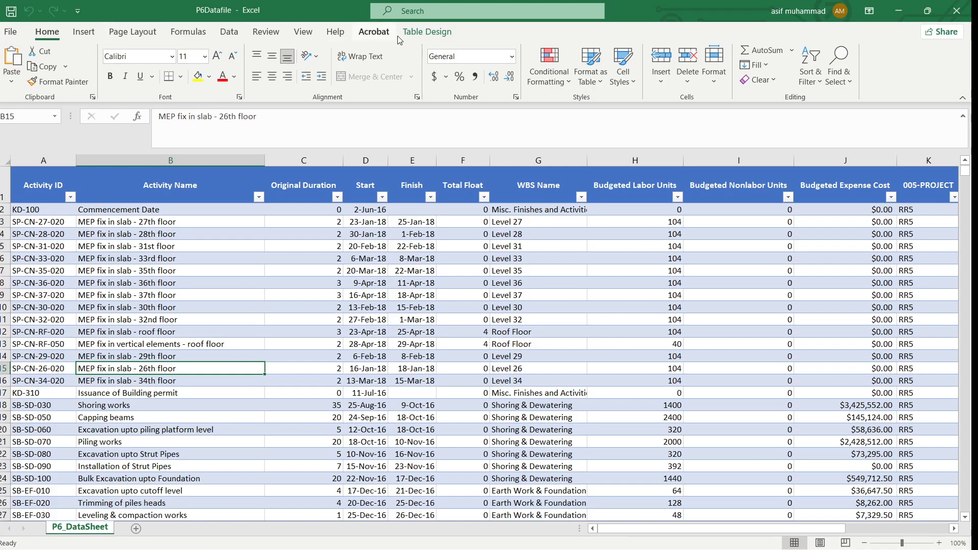
{"action": "left_click", "coordinate": [416, 34]}
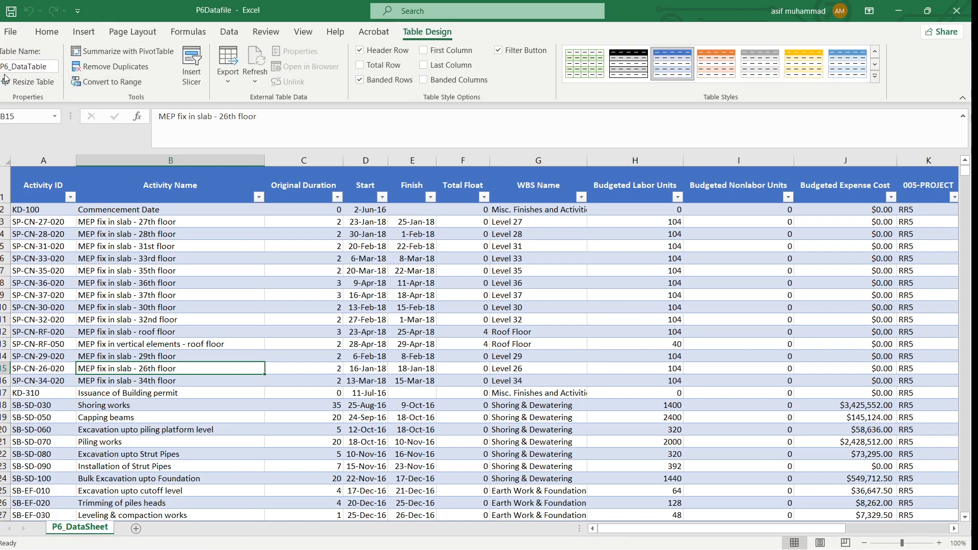
{"action": "left_click", "coordinate": [198, 337]}
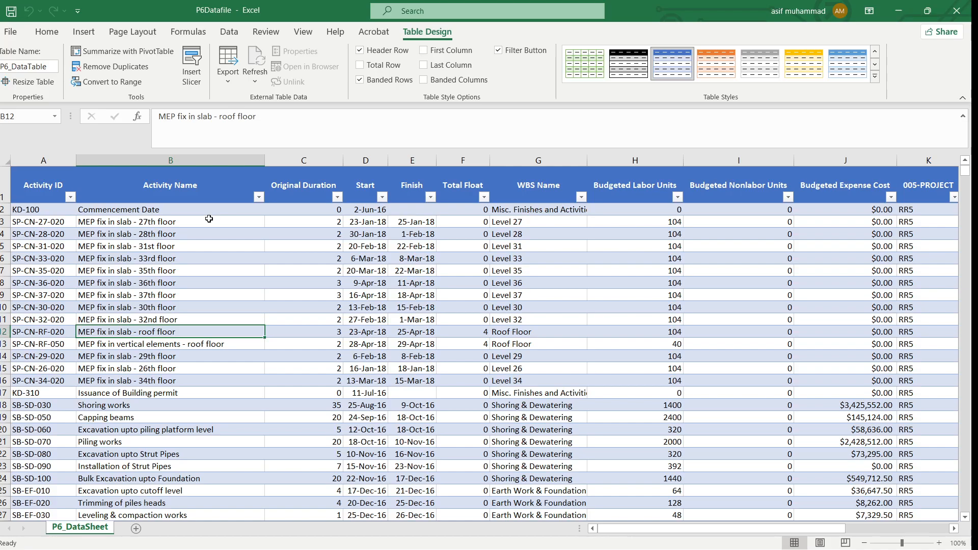
{"action": "left_click", "coordinate": [956, 11]}
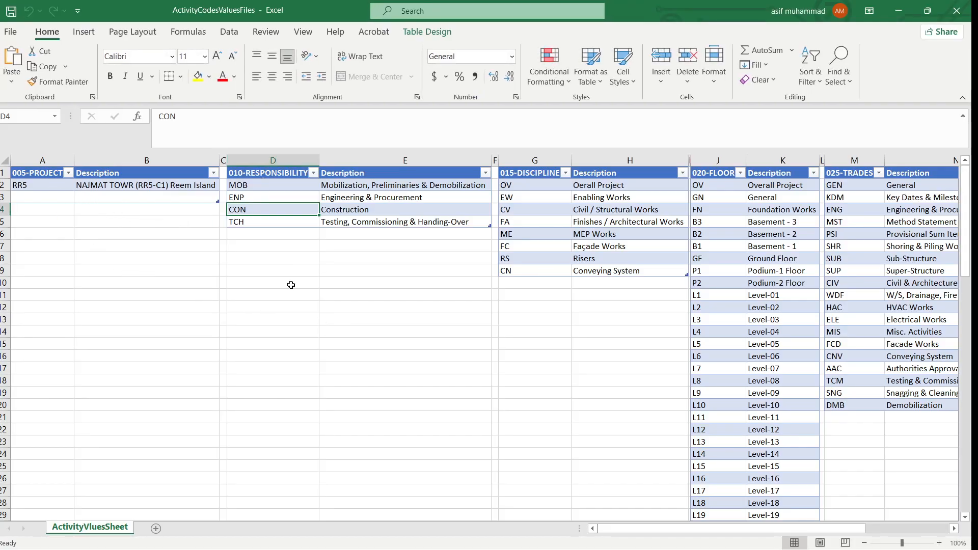
Review the activity code value tables and their table names in the ActivityCodesValuesFiles workbook
{"action": "scroll", "coordinate": [314, 299], "scroll_direction": "down", "scroll_amount": 10}
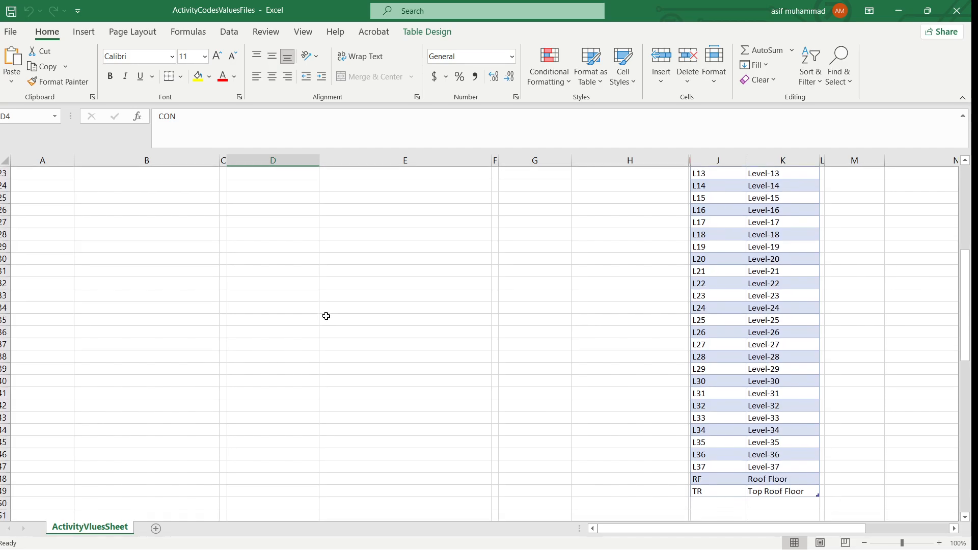
{"action": "scroll", "coordinate": [326, 316], "scroll_direction": "up", "scroll_amount": 10}
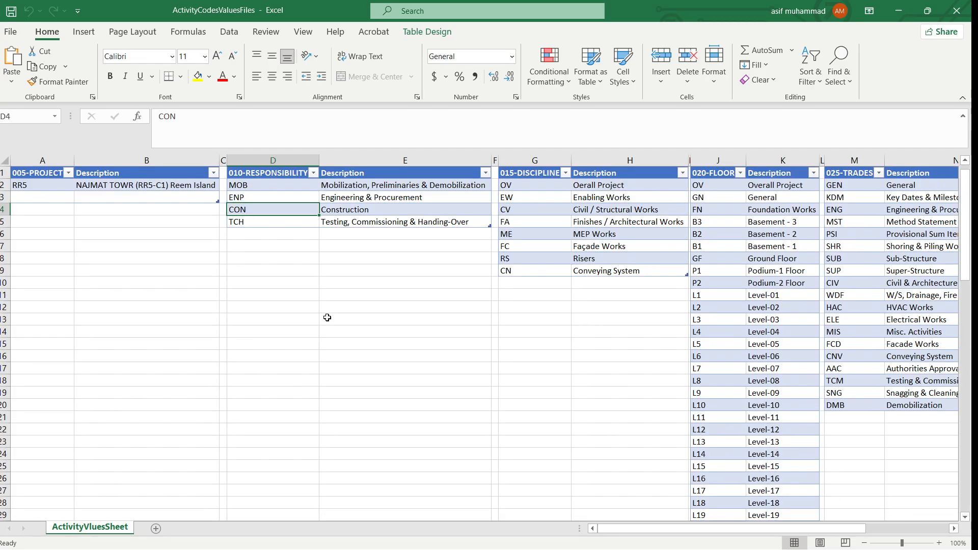
{"action": "left_click", "coordinate": [130, 174]}
{"action": "left_click", "coordinate": [418, 33]}
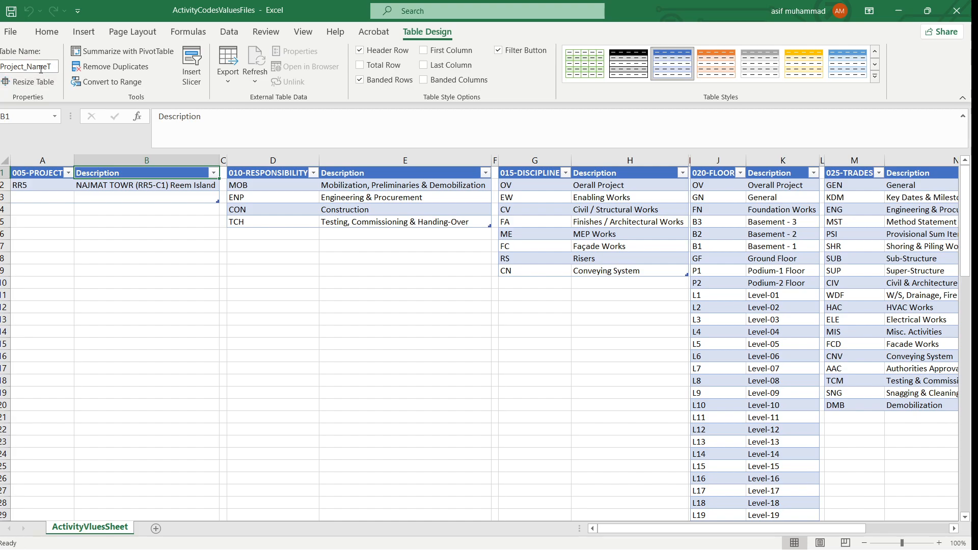
{"action": "left_click", "coordinate": [283, 197]}
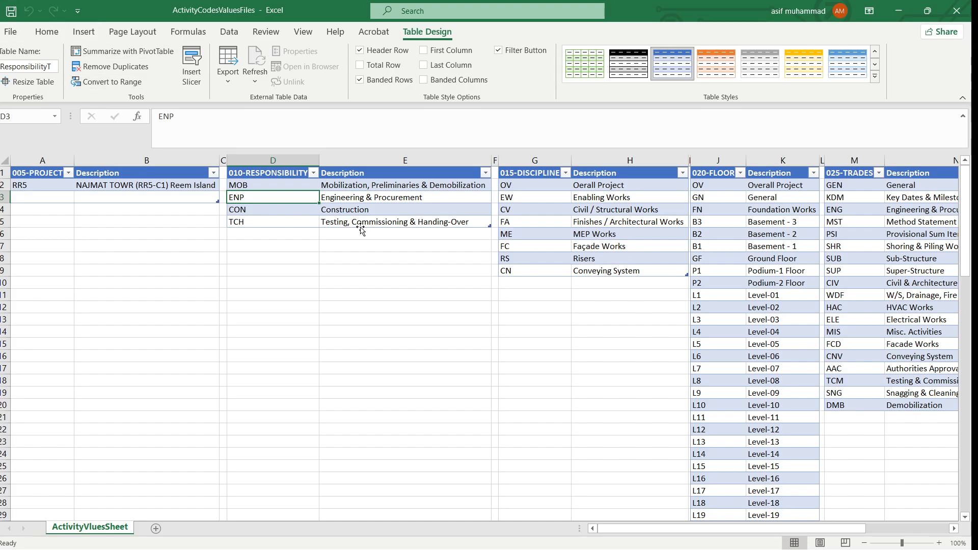
{"action": "left_click", "coordinate": [607, 223]}
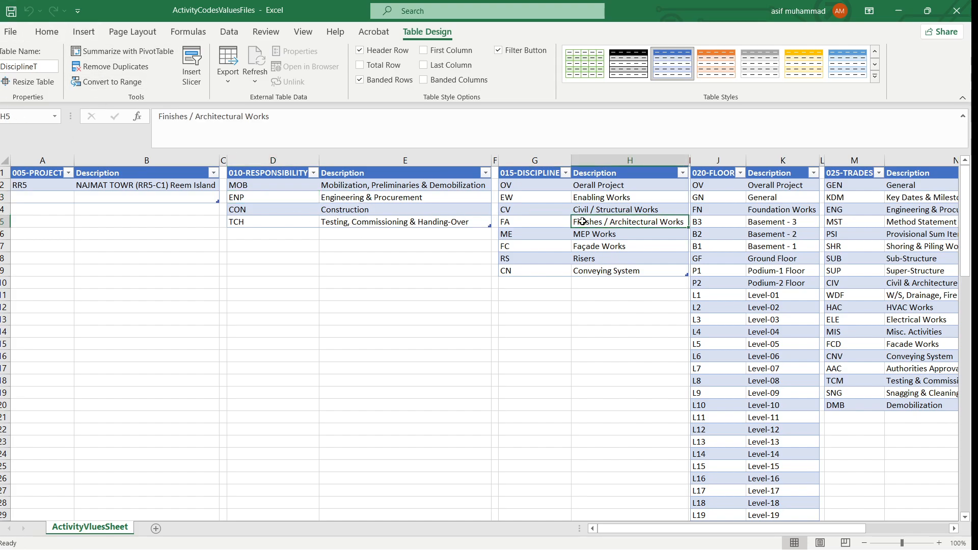
{"action": "left_click", "coordinate": [529, 174]}
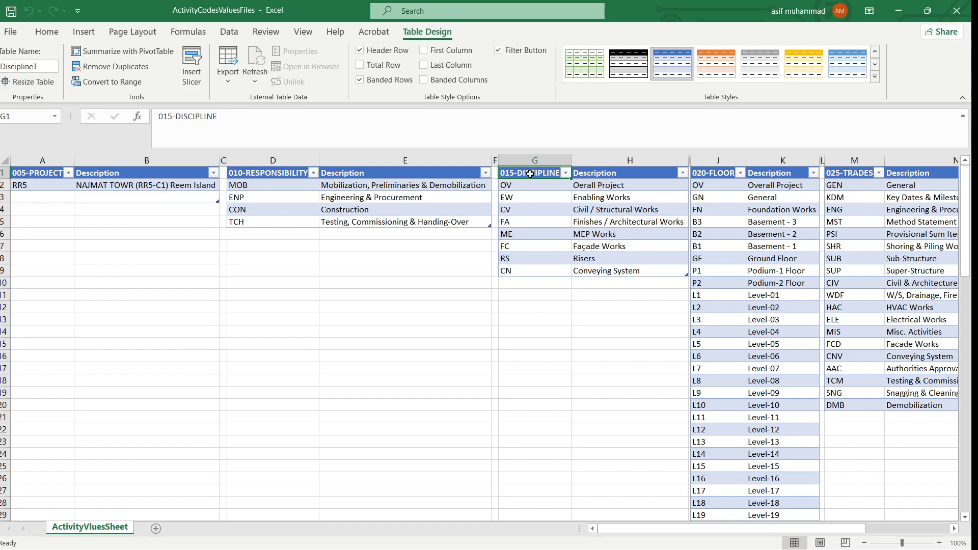
Open the P6Datafile workbook from the recent files and inspect its activity code columns
{"action": "left_click", "coordinate": [10, 31]}
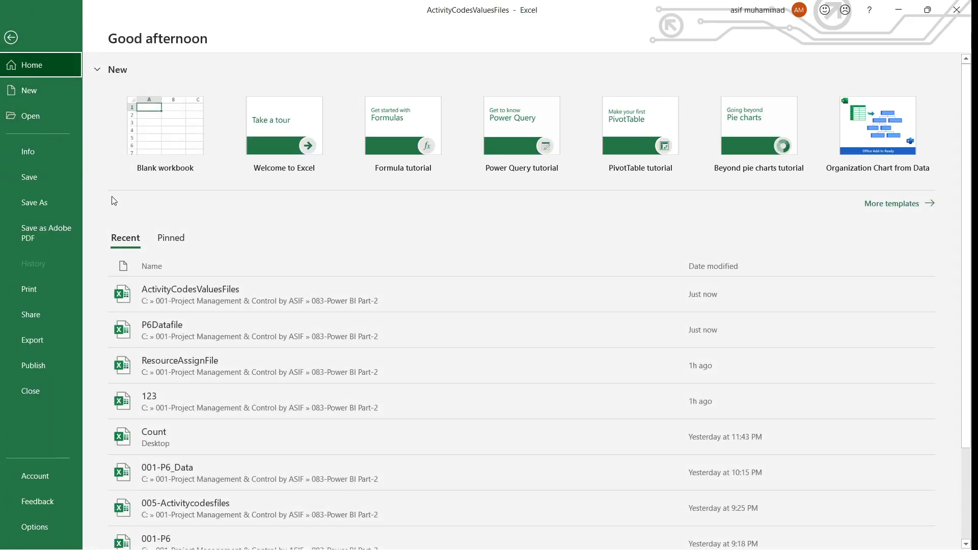
{"action": "left_click", "coordinate": [169, 326]}
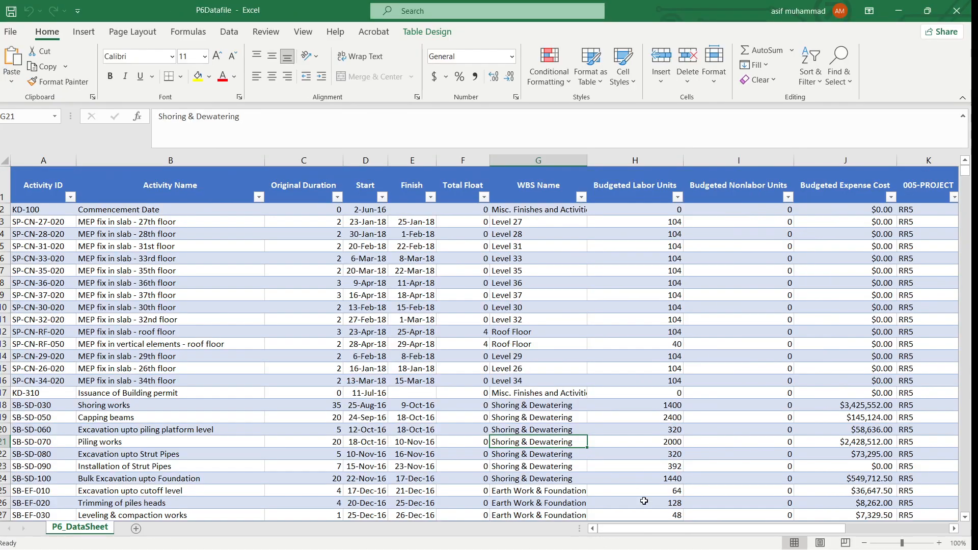
{"action": "scroll", "coordinate": [693, 382], "scroll_direction": "right", "scroll_amount": 3}
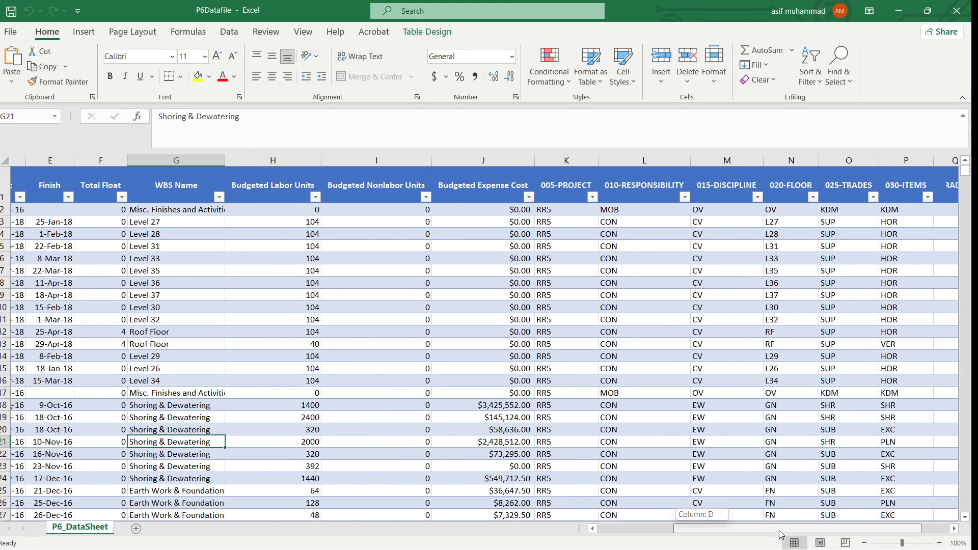
{"action": "left_click", "coordinate": [550, 198]}
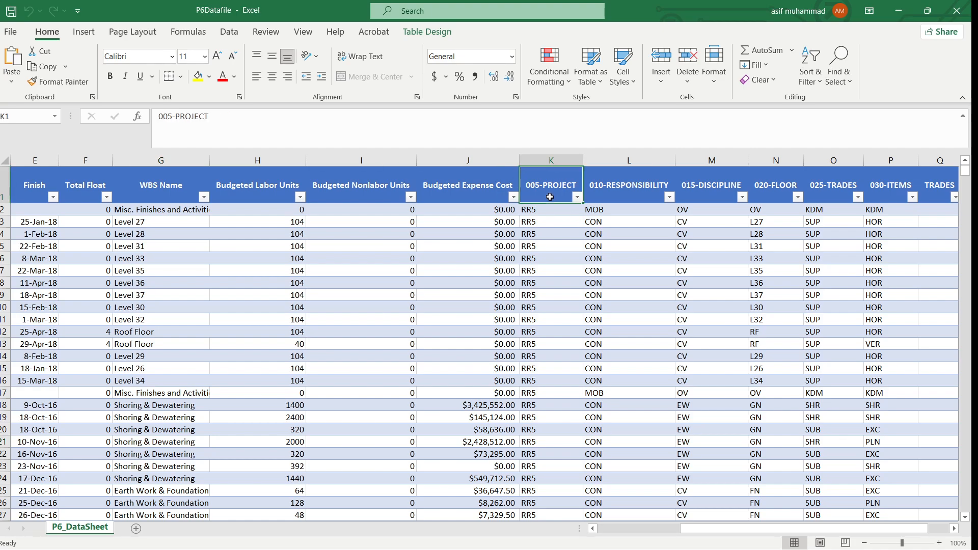
Compare the activity code columns in P6Datafile with the code value tables in ActivityCodesValuesFiles, switching between both workbooks
{"action": "key", "text": "alt+Tab"}
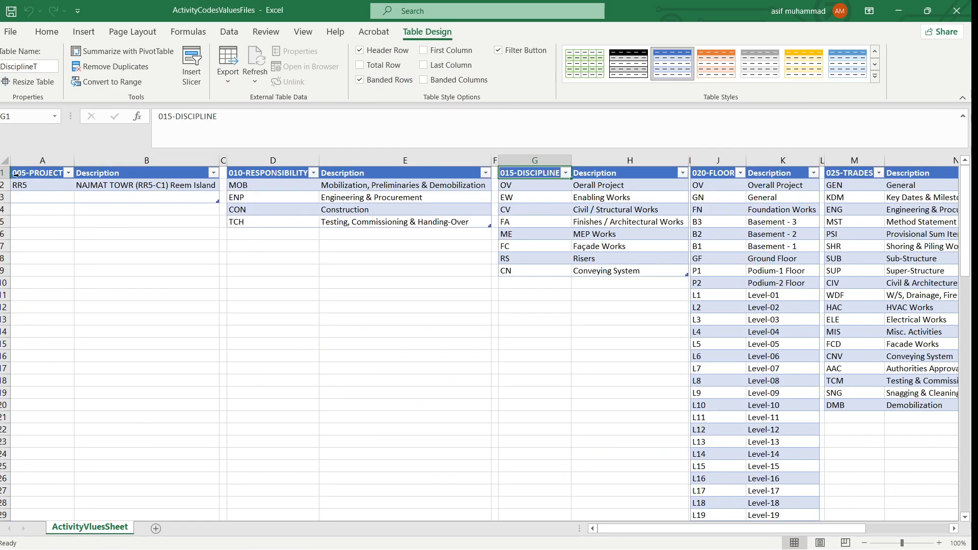
{"action": "left_click", "coordinate": [15, 174]}
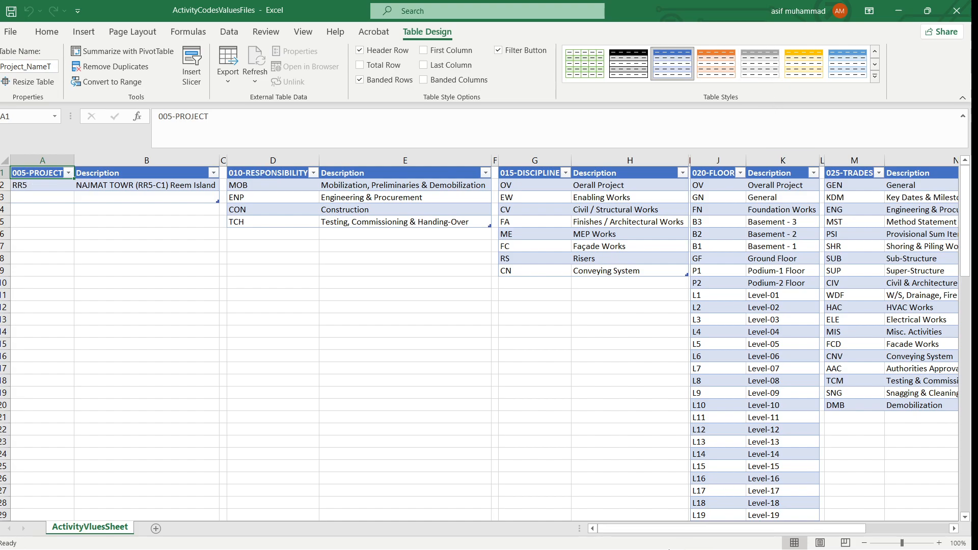
{"action": "left_click", "coordinate": [815, 471]}
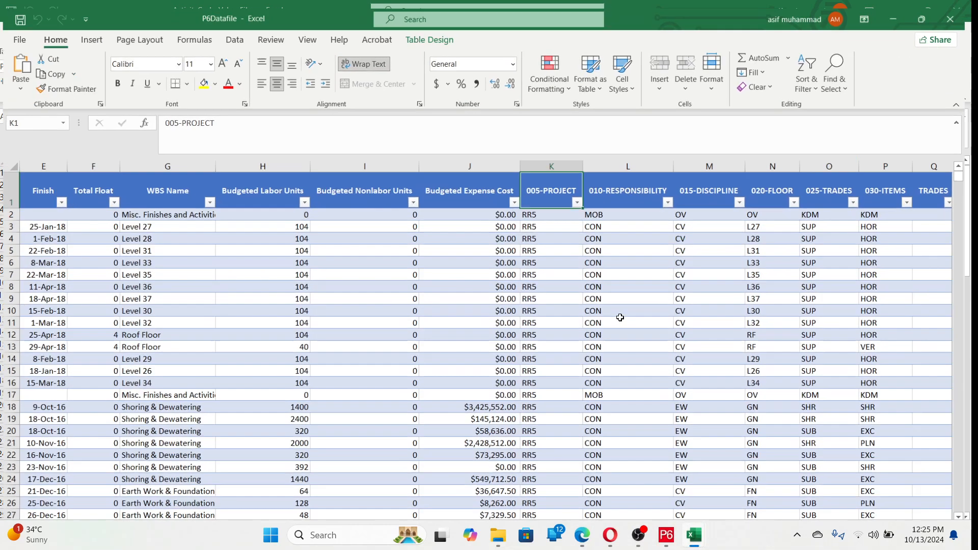
{"action": "left_click", "coordinate": [602, 222]}
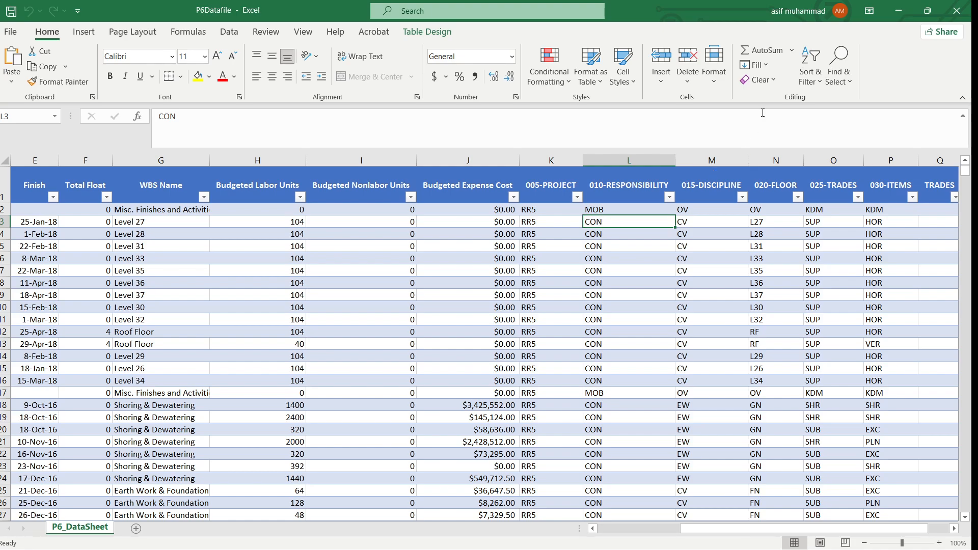
{"action": "mouse_move", "coordinate": [600, 549]}
{"action": "mouse_move", "coordinate": [697, 544]}
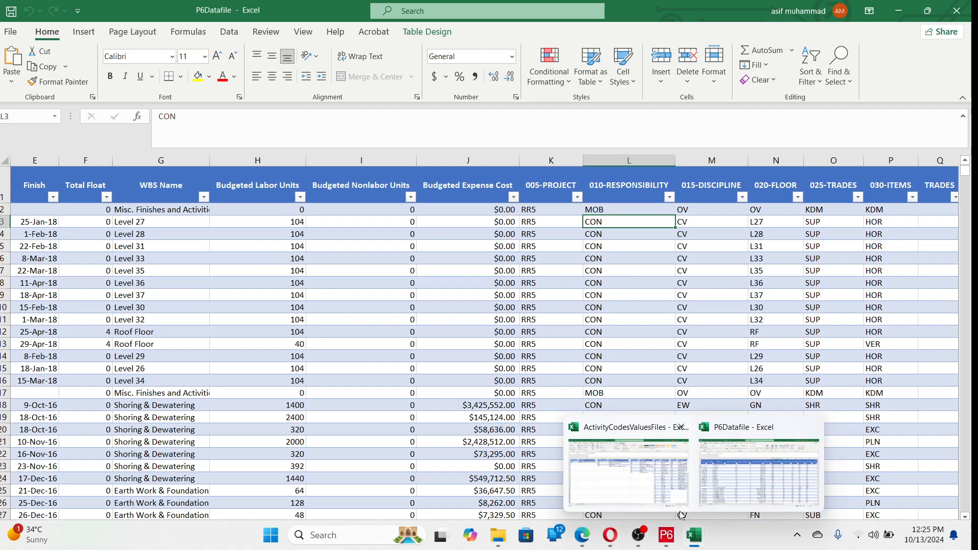
{"action": "left_click", "coordinate": [622, 464]}
{"action": "left_click", "coordinate": [250, 210]}
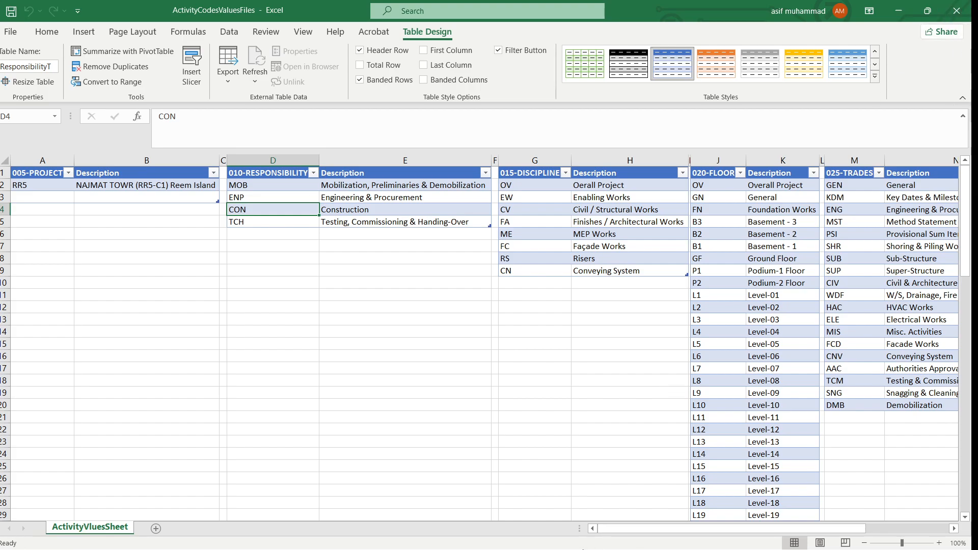
{"action": "mouse_move", "coordinate": [546, 543]}
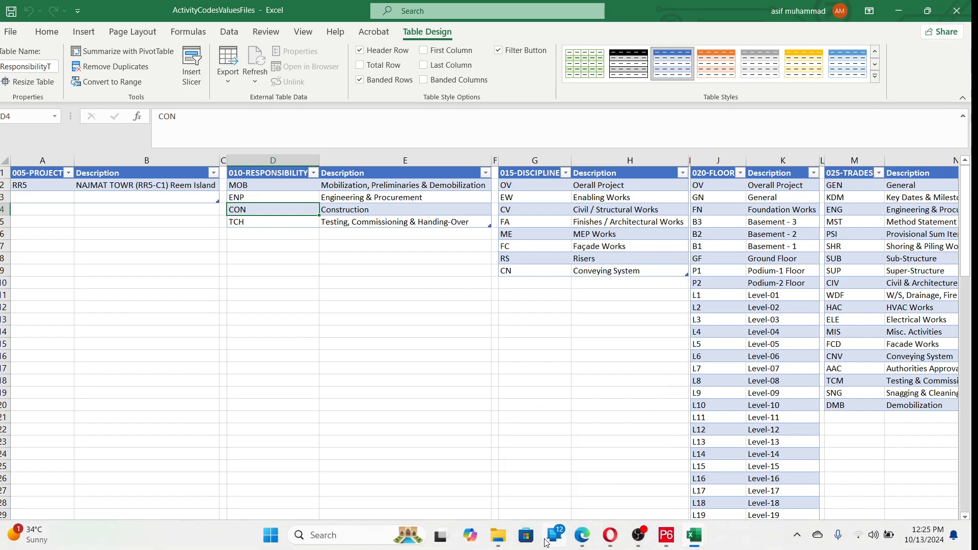
{"action": "left_click", "coordinate": [899, 12]}
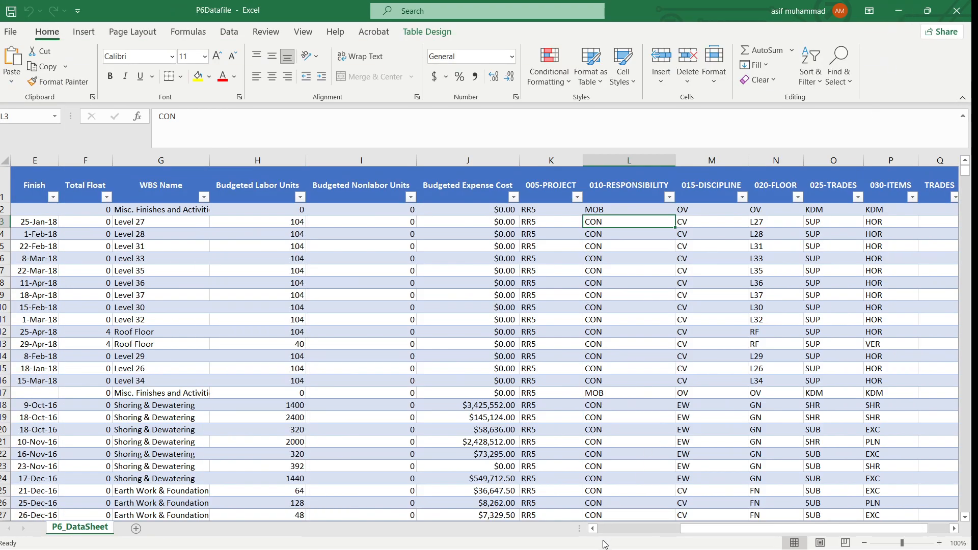
{"action": "left_click", "coordinate": [627, 416]}
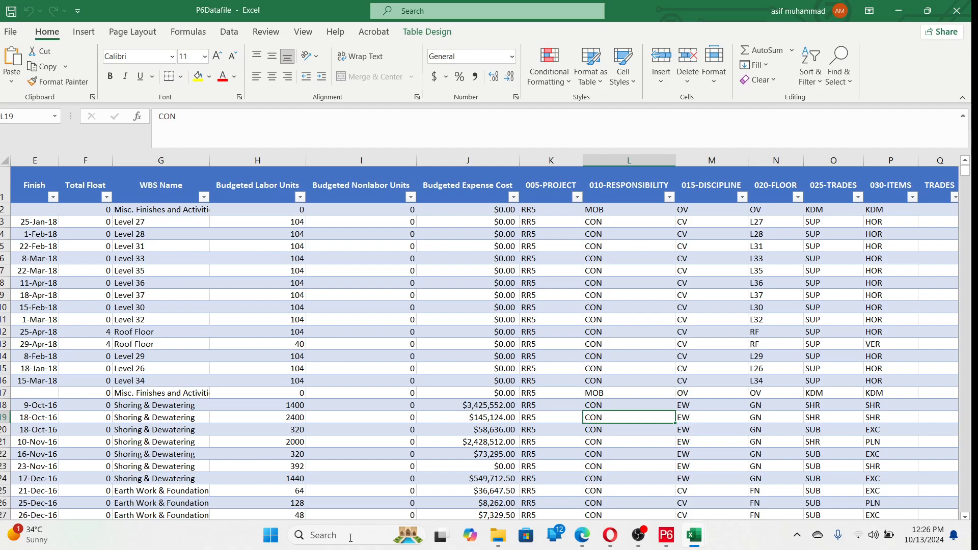
Launch Power BI Desktop and start a blank report
{"action": "left_click", "coordinate": [350, 537]}
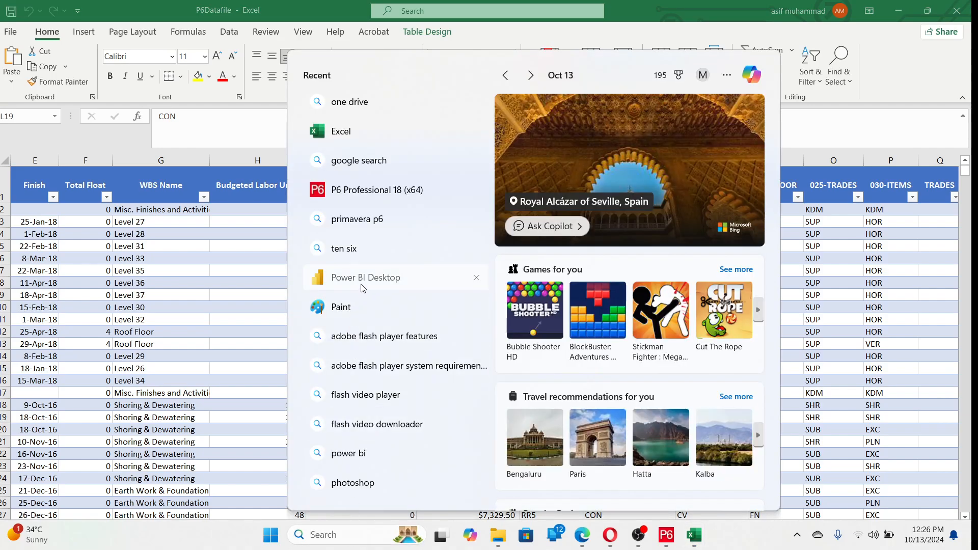
{"action": "left_click", "coordinate": [361, 284]}
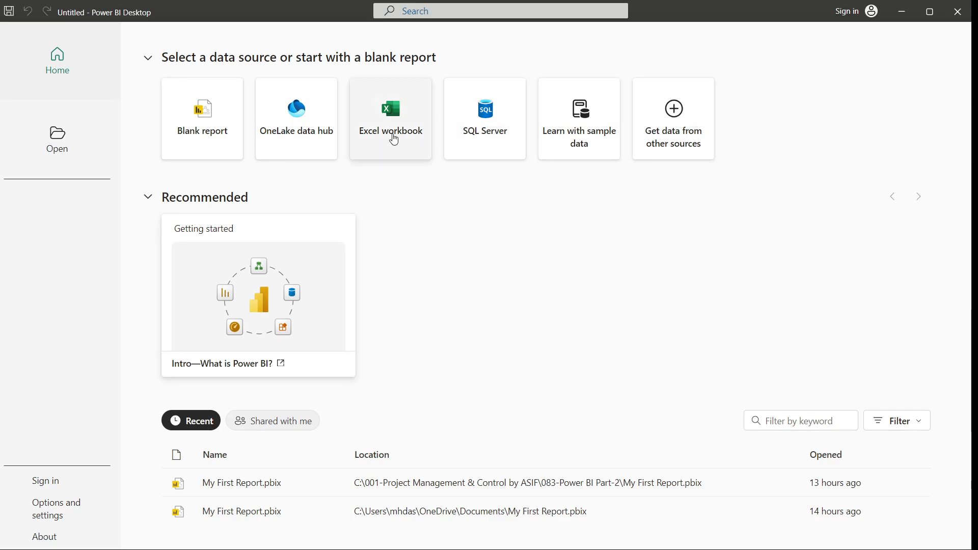
{"action": "left_click", "coordinate": [222, 141]}
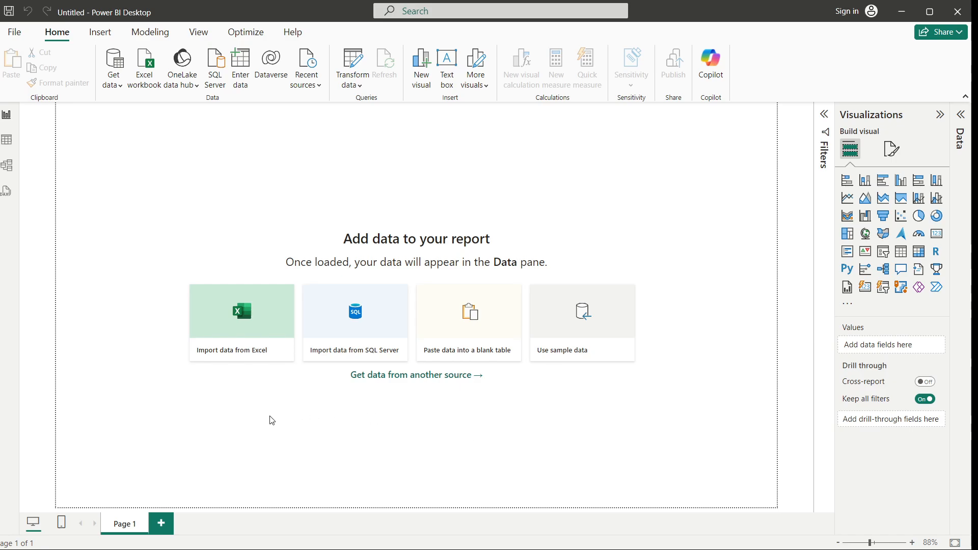
Look through the table, model and report views of the empty report
{"action": "left_click", "coordinate": [8, 140]}
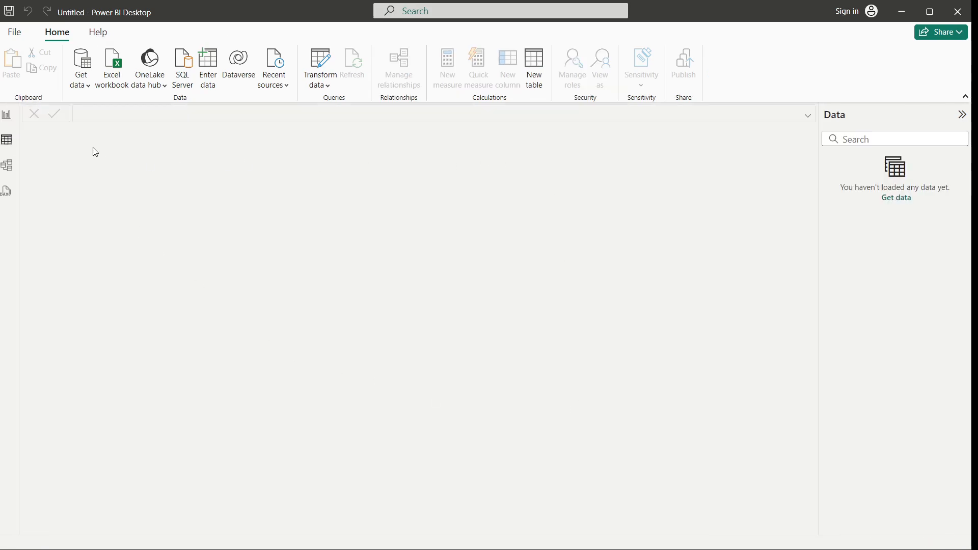
{"action": "left_click", "coordinate": [10, 170]}
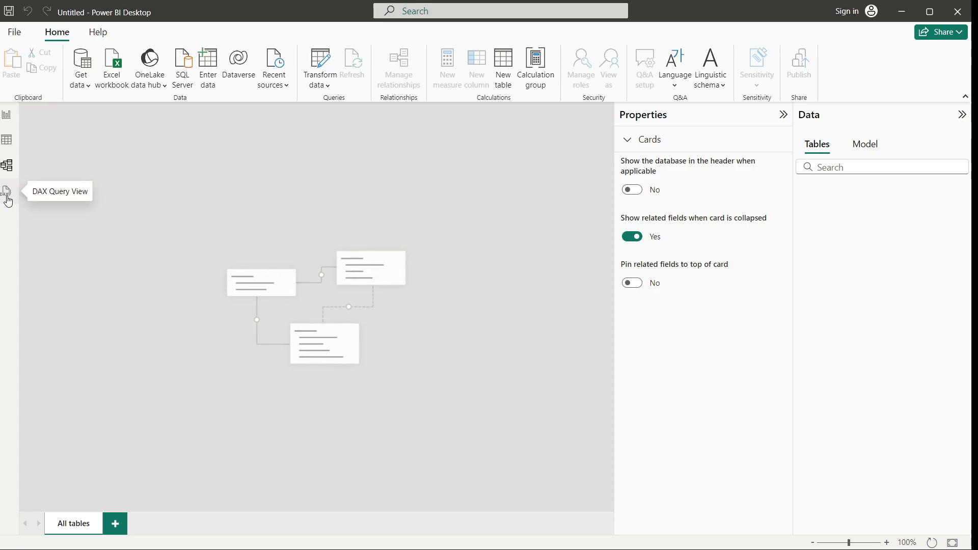
{"action": "left_click", "coordinate": [7, 116]}
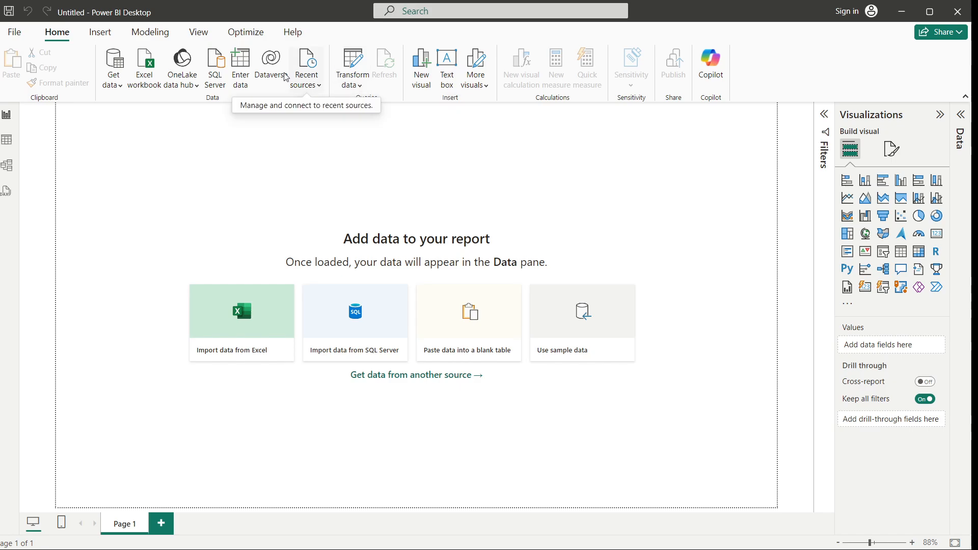
Import the P6_DataTable table from the P6Datafile Excel workbook and expand its fields in the Data pane
{"action": "left_click", "coordinate": [121, 85]}
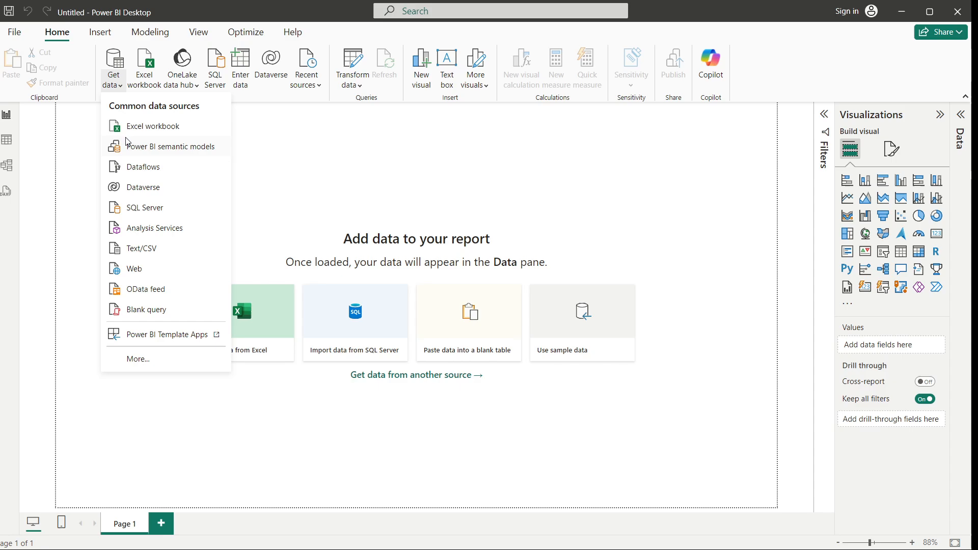
{"action": "left_click", "coordinate": [158, 130]}
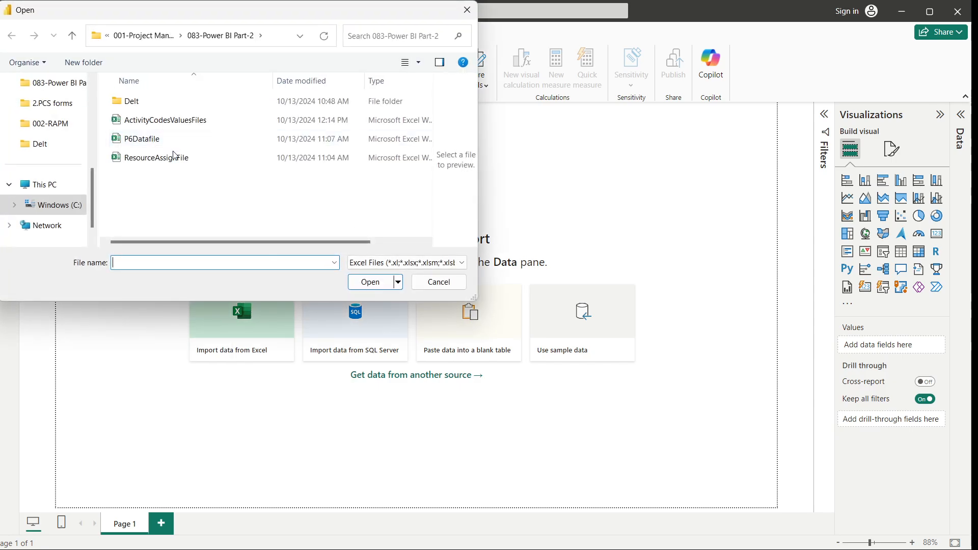
{"action": "left_click", "coordinate": [143, 146]}
{"action": "left_click", "coordinate": [365, 282]}
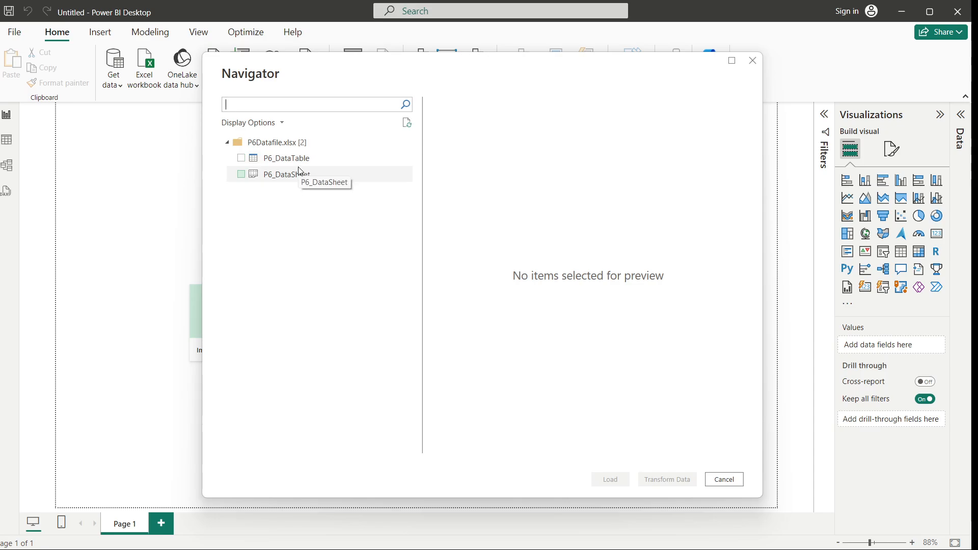
{"action": "left_click", "coordinate": [241, 158]}
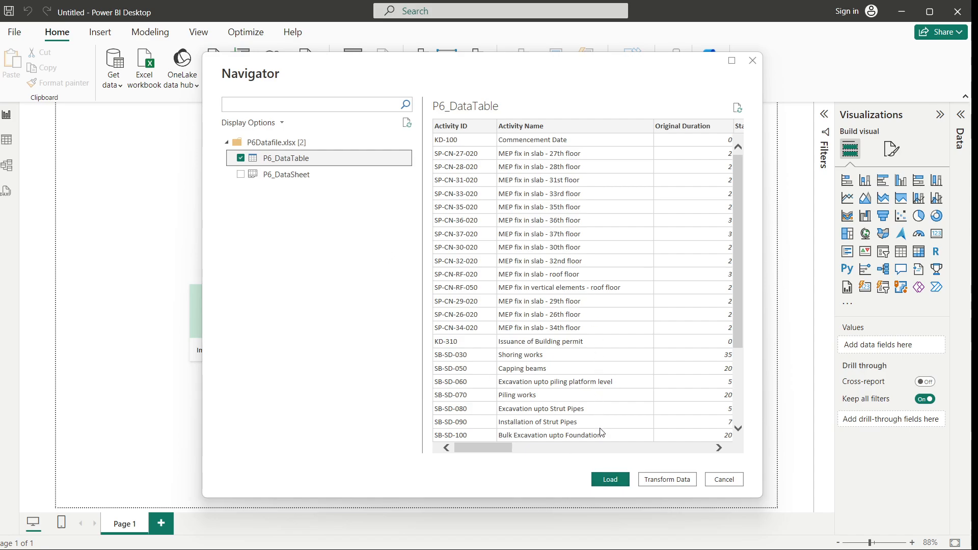
{"action": "mouse_move", "coordinate": [503, 446]}
{"action": "left_mouse_down"}
{"action": "mouse_move", "coordinate": [588, 443]}
{"action": "mouse_move", "coordinate": [492, 443]}
{"action": "left_mouse_up"}
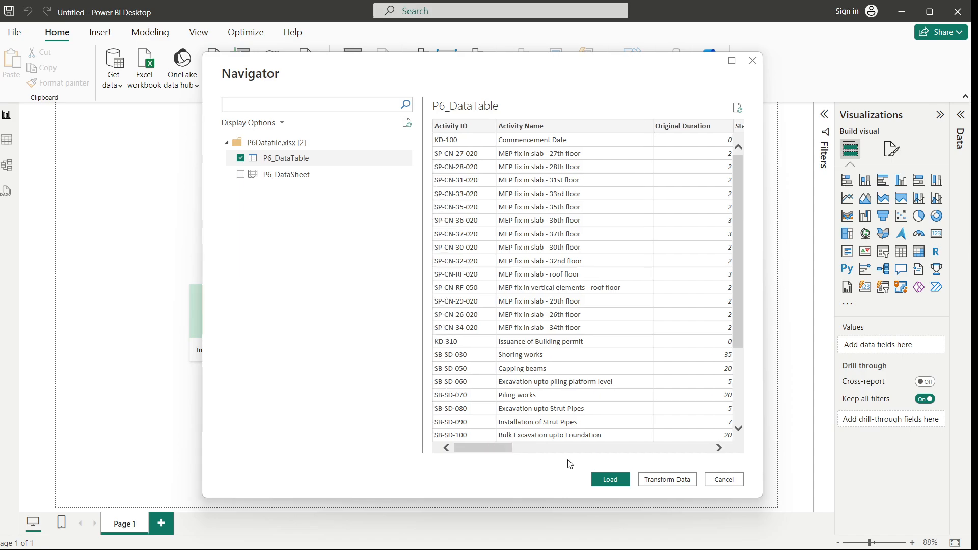
{"action": "left_click", "coordinate": [609, 480]}
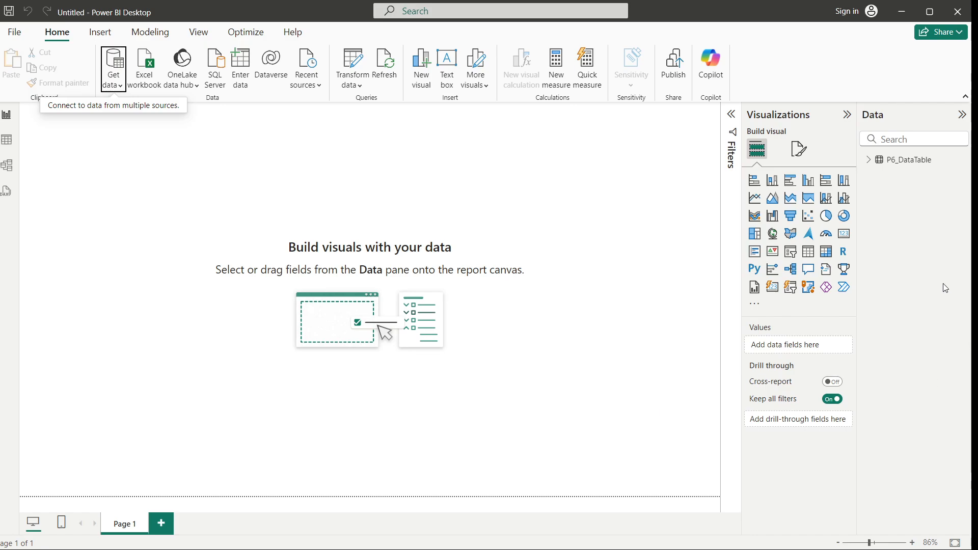
{"action": "left_click", "coordinate": [869, 160]}
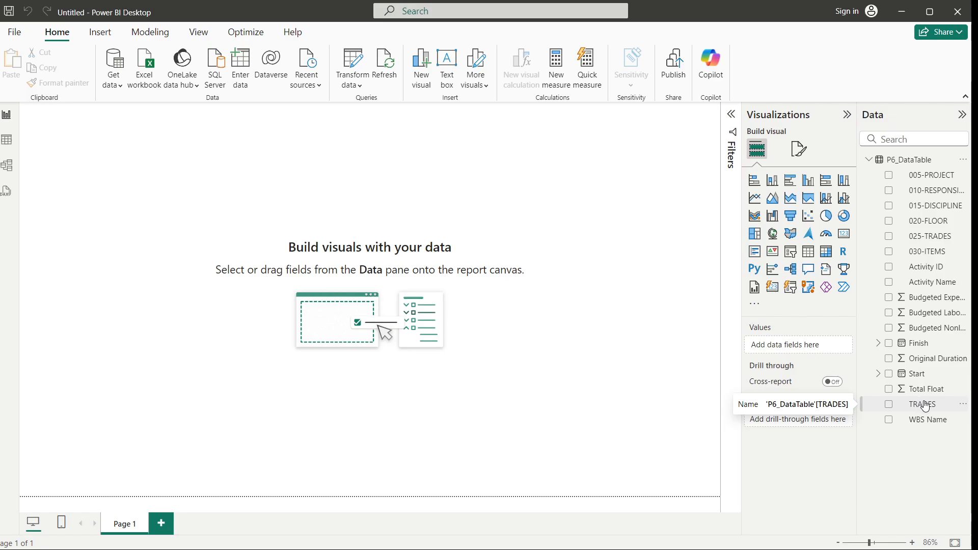
Import the DisciplineT, FloorsT, ItemT, Project_NameT, ResponsibilityT and TradesT tables from the ActivityCodesValuesFiles Excel workbook
{"action": "left_click", "coordinate": [120, 86]}
{"action": "left_click", "coordinate": [134, 127]}
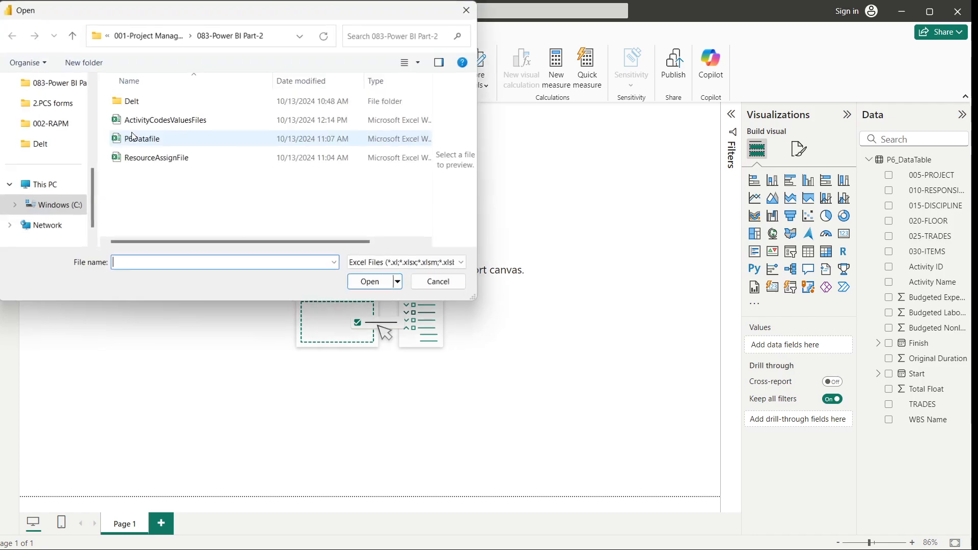
{"action": "left_click", "coordinate": [153, 127]}
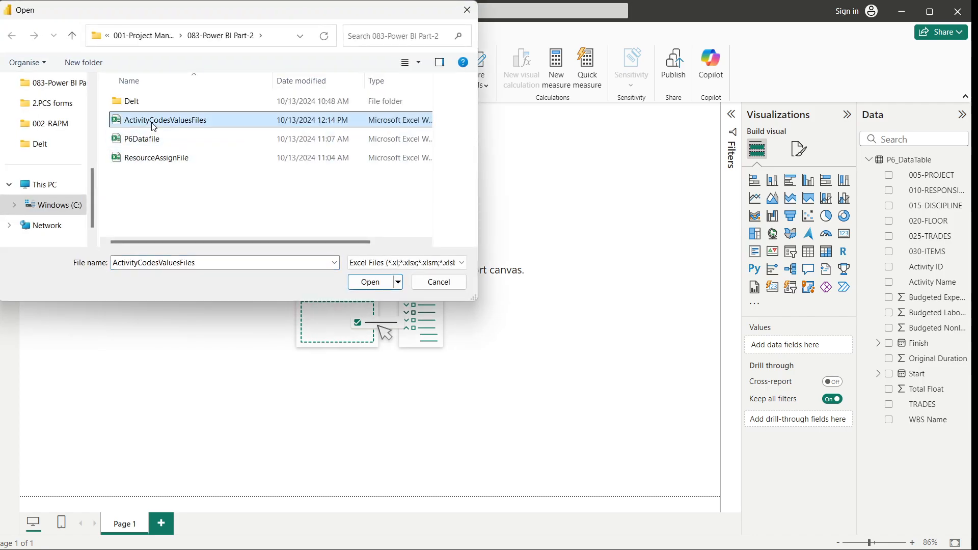
{"action": "left_click", "coordinate": [369, 283]}
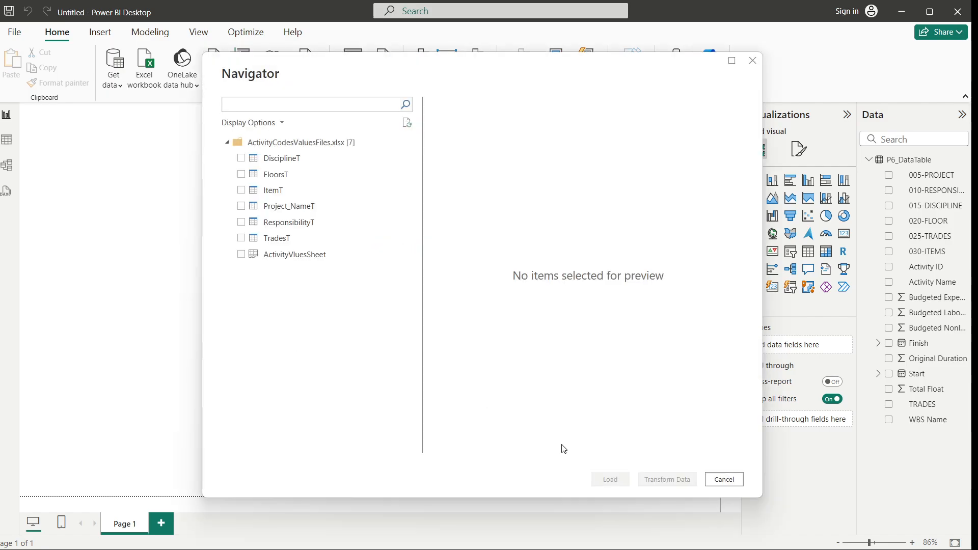
{"action": "left_click", "coordinate": [242, 158]}
{"action": "left_click", "coordinate": [241, 174]}
{"action": "left_click", "coordinate": [241, 190]}
{"action": "left_click", "coordinate": [241, 206]}
{"action": "left_click", "coordinate": [241, 222]}
{"action": "left_click", "coordinate": [241, 238]}
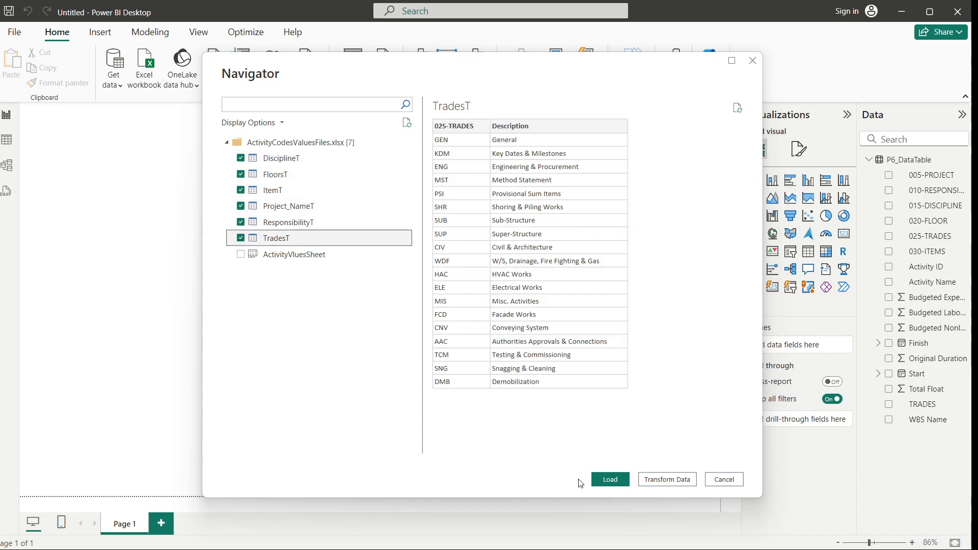
{"action": "left_click", "coordinate": [607, 482]}
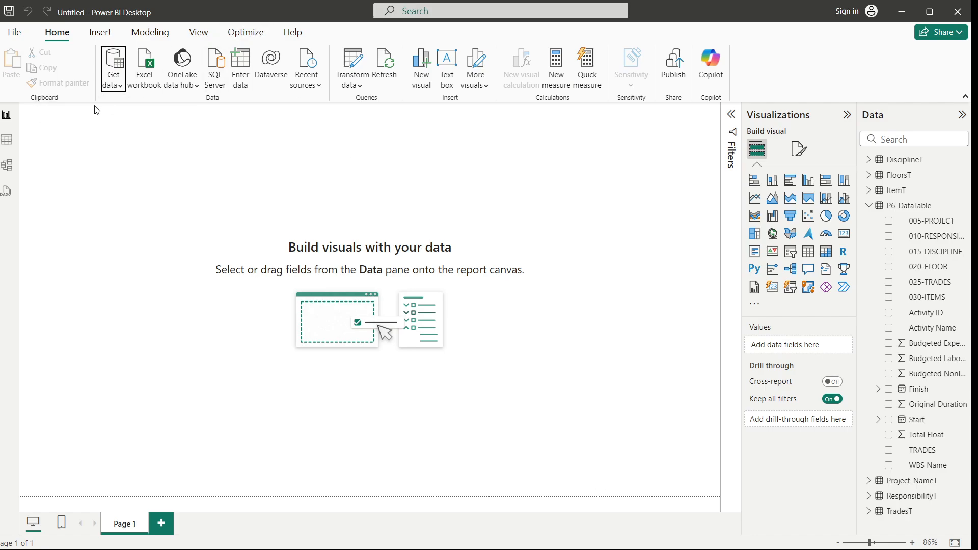
Review the contents of each imported code value table in the table view
{"action": "left_click", "coordinate": [7, 140]}
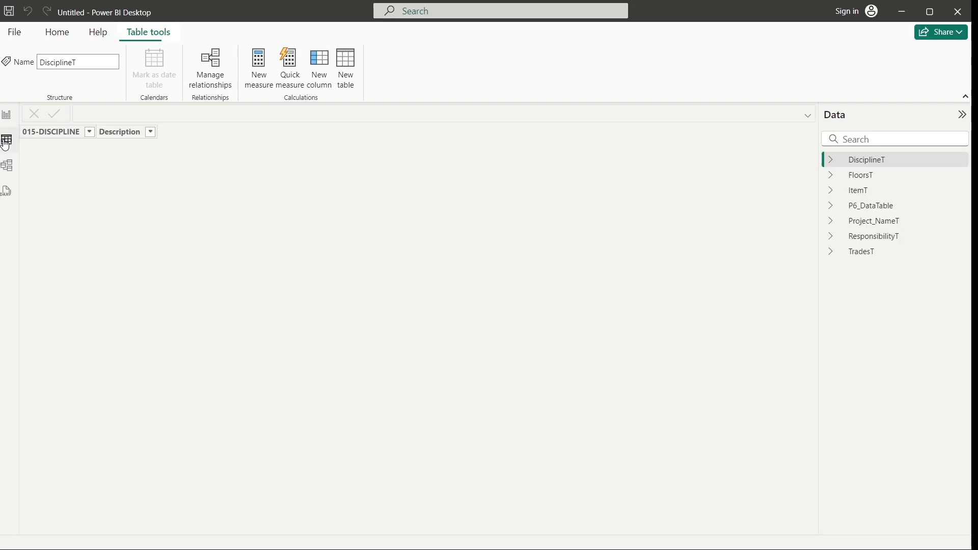
{"action": "left_click", "coordinate": [857, 178]}
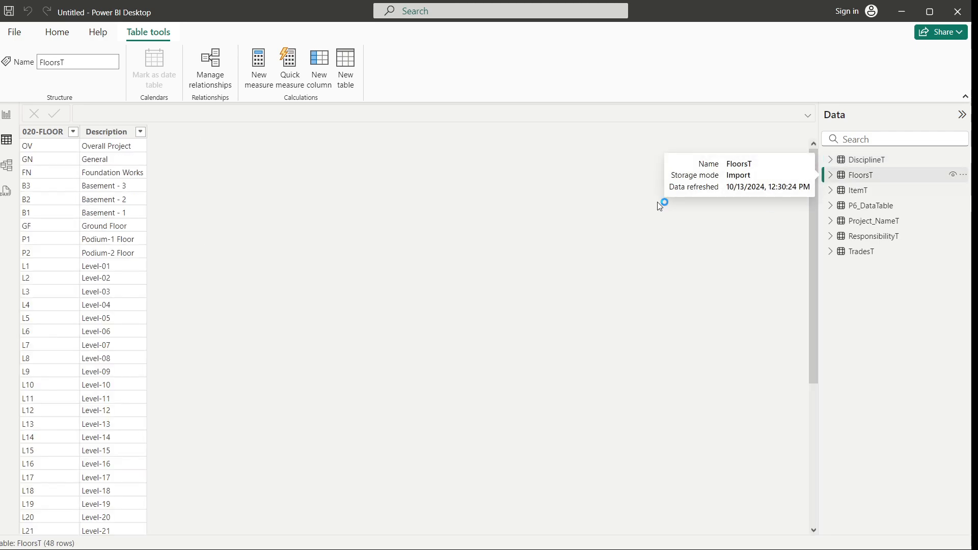
{"action": "scroll", "coordinate": [89, 330], "scroll_direction": "down", "scroll_amount": 6}
{"action": "scroll", "coordinate": [92, 331], "scroll_direction": "up", "scroll_amount": 6}
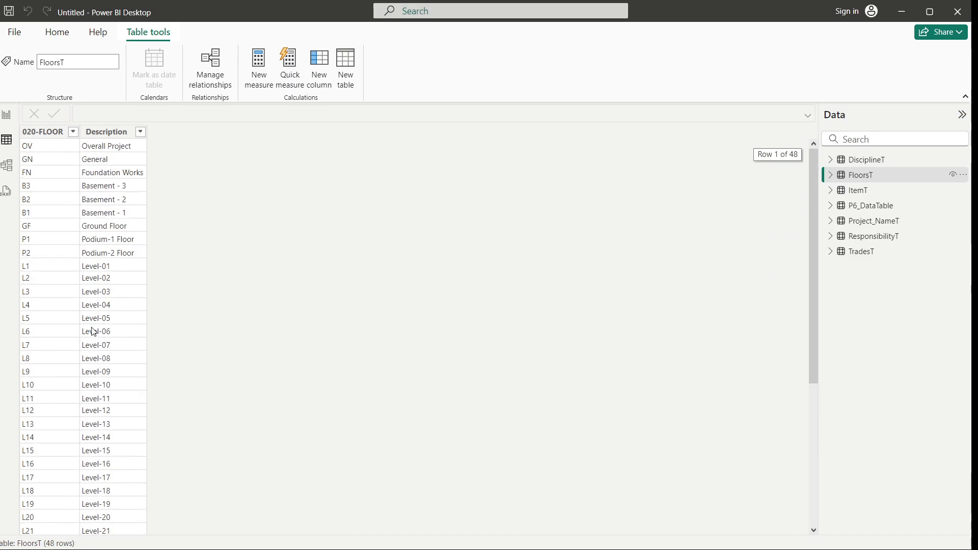
{"action": "left_click", "coordinate": [866, 160]}
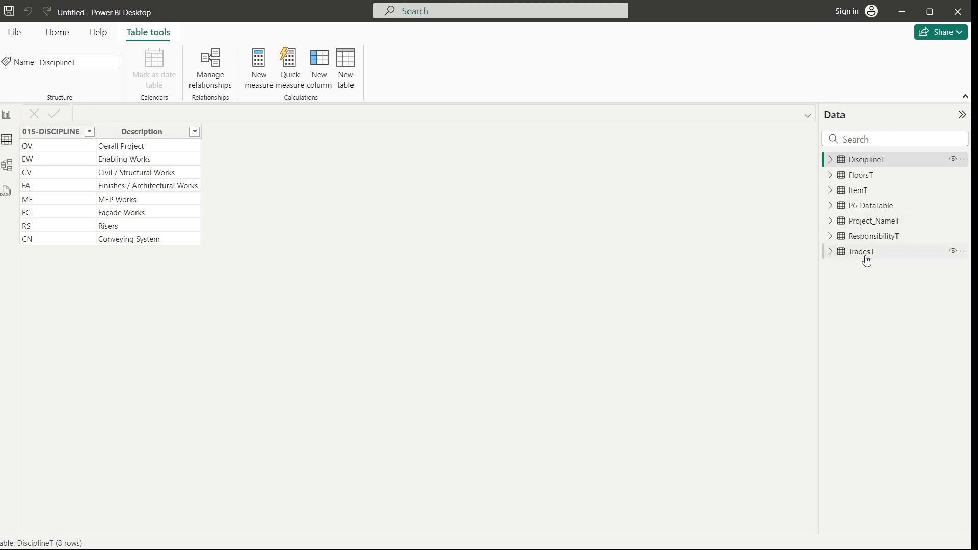
{"action": "left_click", "coordinate": [873, 220]}
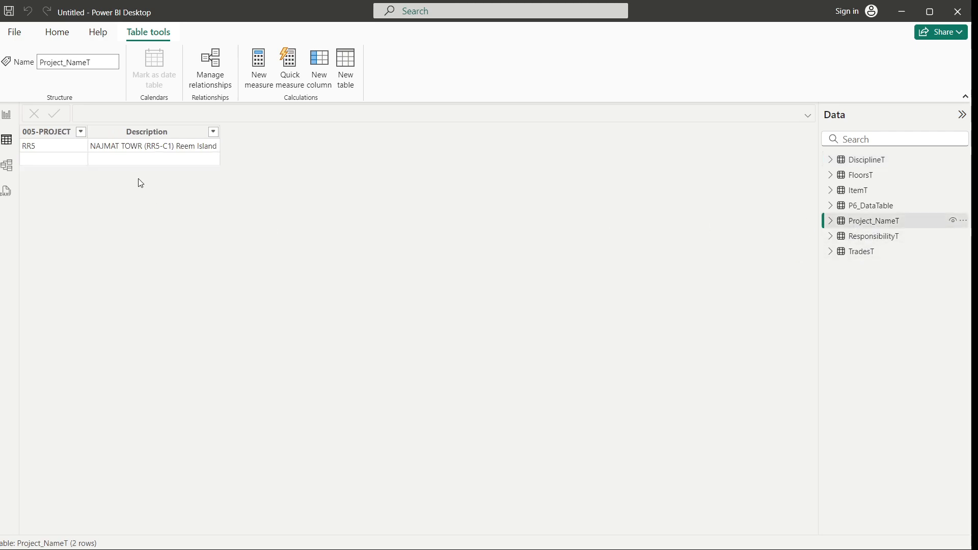
{"action": "left_click", "coordinate": [876, 242]}
{"action": "left_click", "coordinate": [870, 161]}
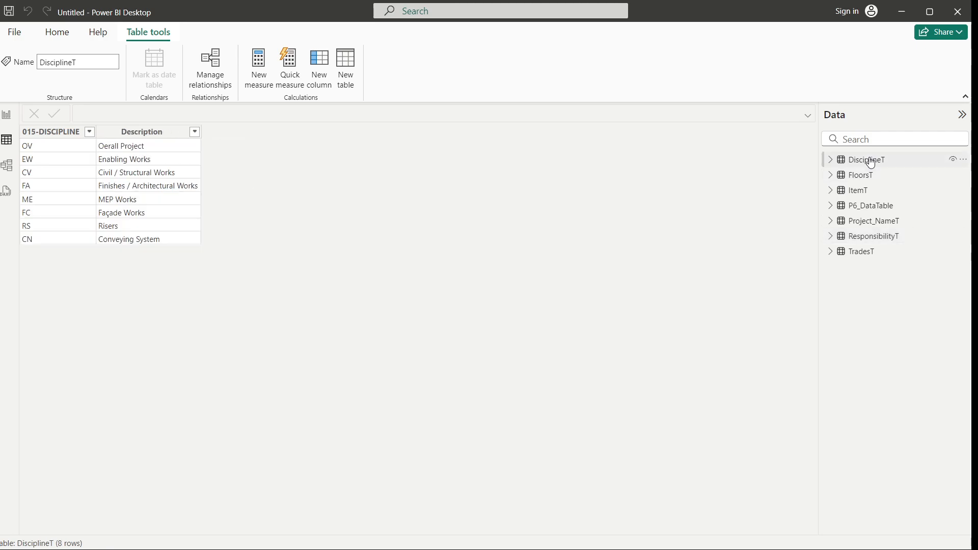
{"action": "left_click", "coordinate": [869, 176]}
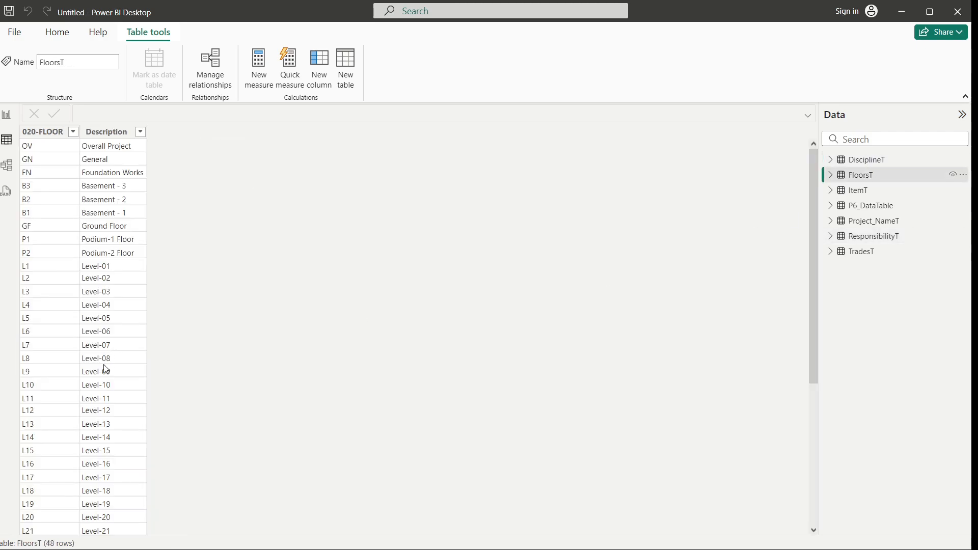
{"action": "scroll", "coordinate": [153, 387], "scroll_direction": "down", "scroll_amount": 6}
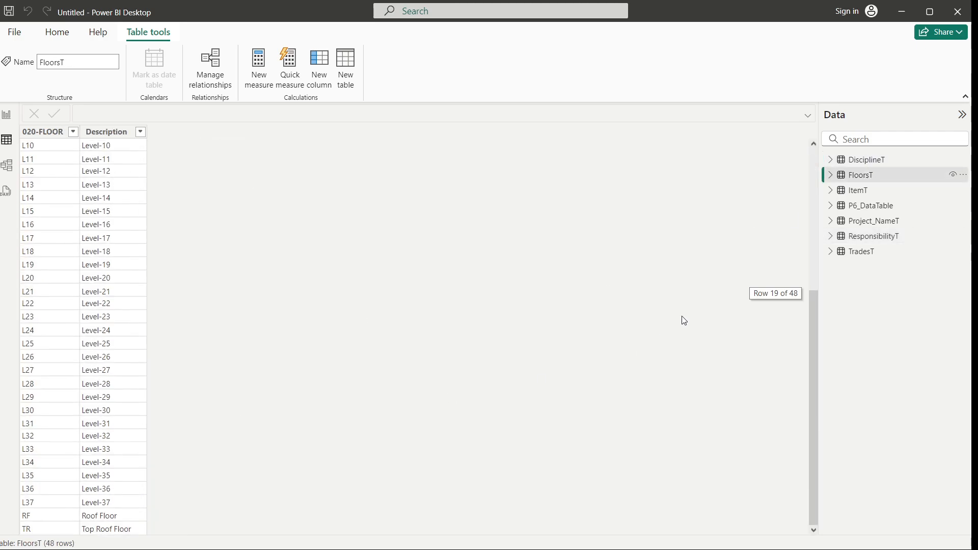
{"action": "left_click", "coordinate": [858, 191]}
{"action": "scroll", "coordinate": [163, 338], "scroll_direction": "down", "scroll_amount": 9}
{"action": "scroll", "coordinate": [163, 338], "scroll_direction": "down", "scroll_amount": 10}
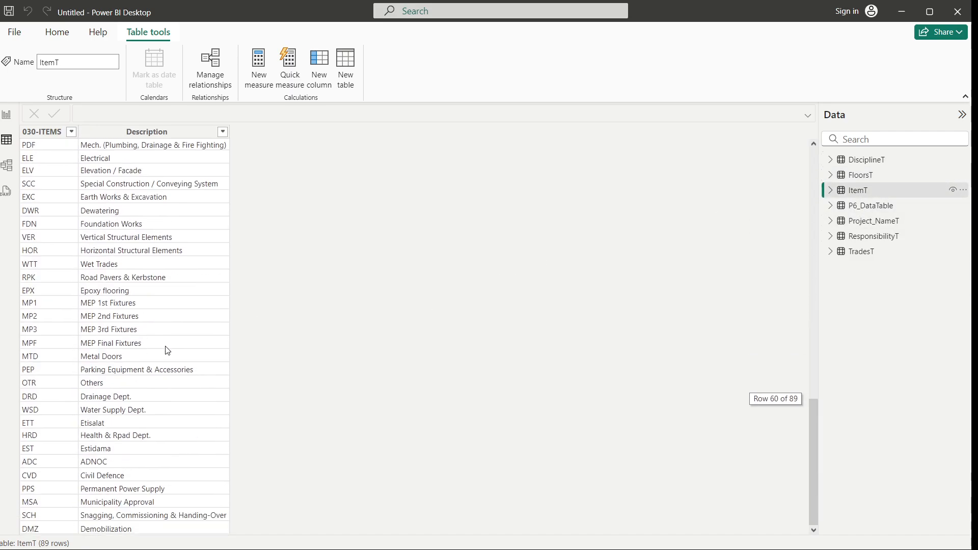
{"action": "left_click", "coordinate": [878, 220]}
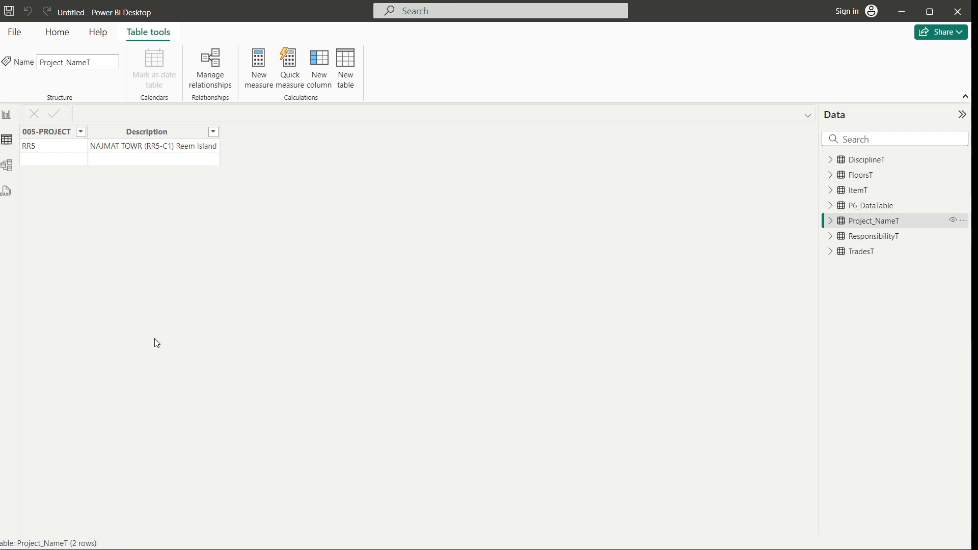
{"action": "left_click", "coordinate": [873, 238]}
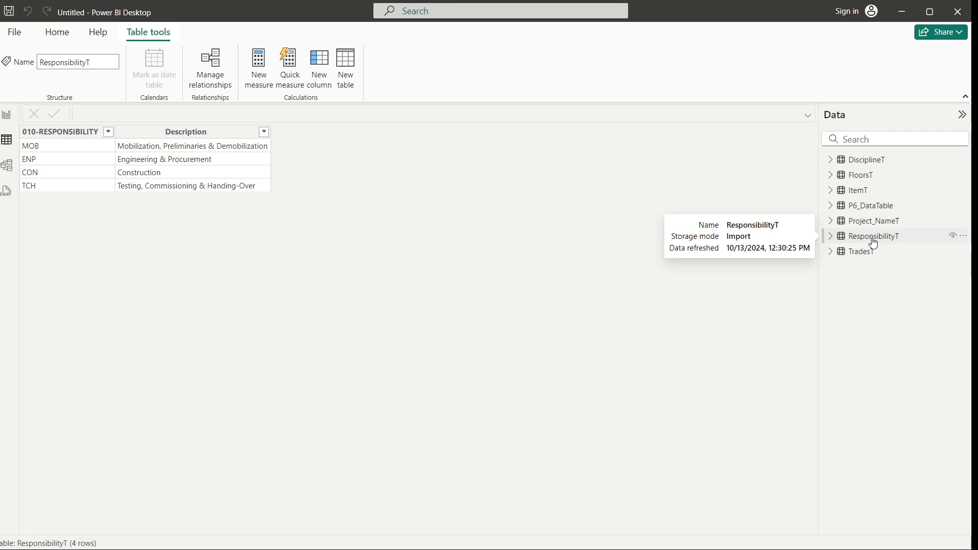
{"action": "left_click", "coordinate": [871, 256]}
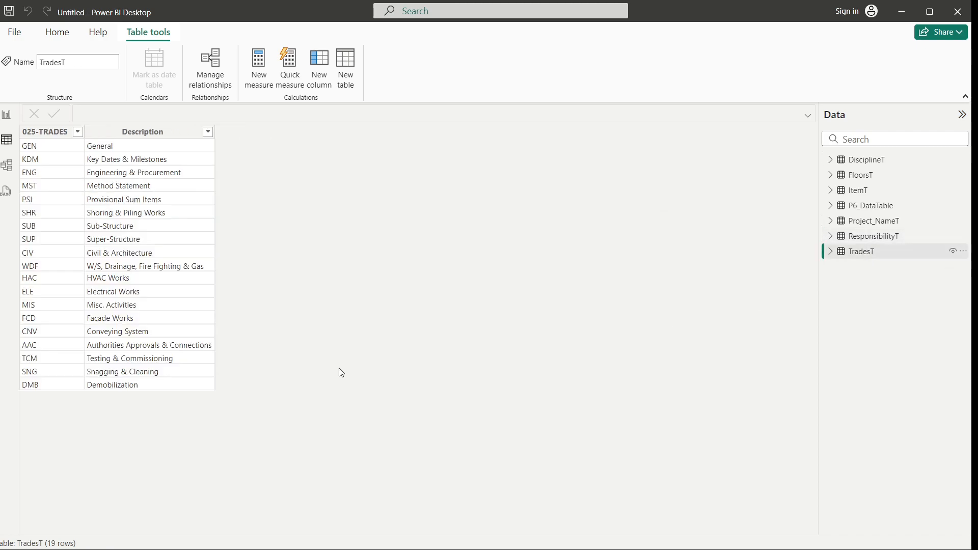
In the model view, move the TradesT, ResponsibilityT, Project_NameT and ItemT cards down below P6_DataTable
{"action": "left_click", "coordinate": [4, 173]}
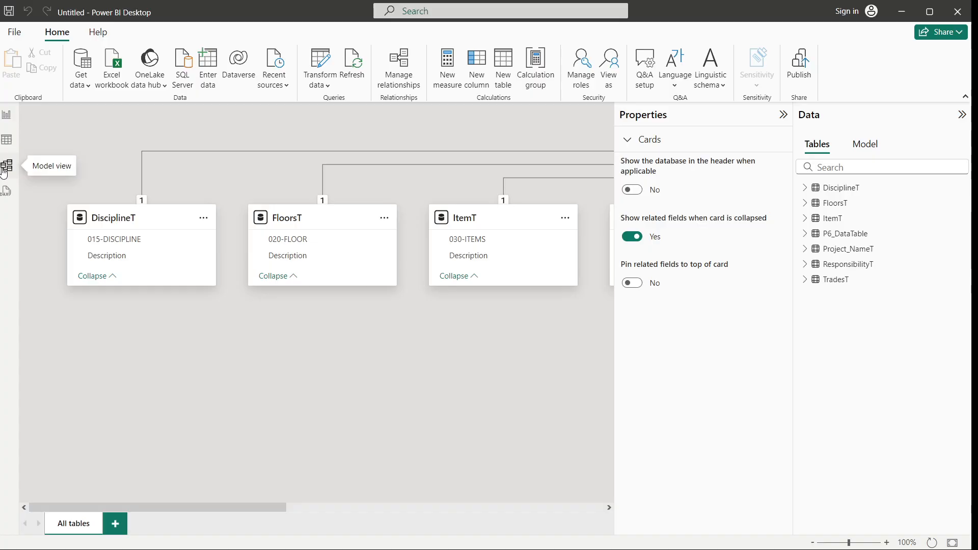
{"action": "left_click", "coordinate": [783, 115]}
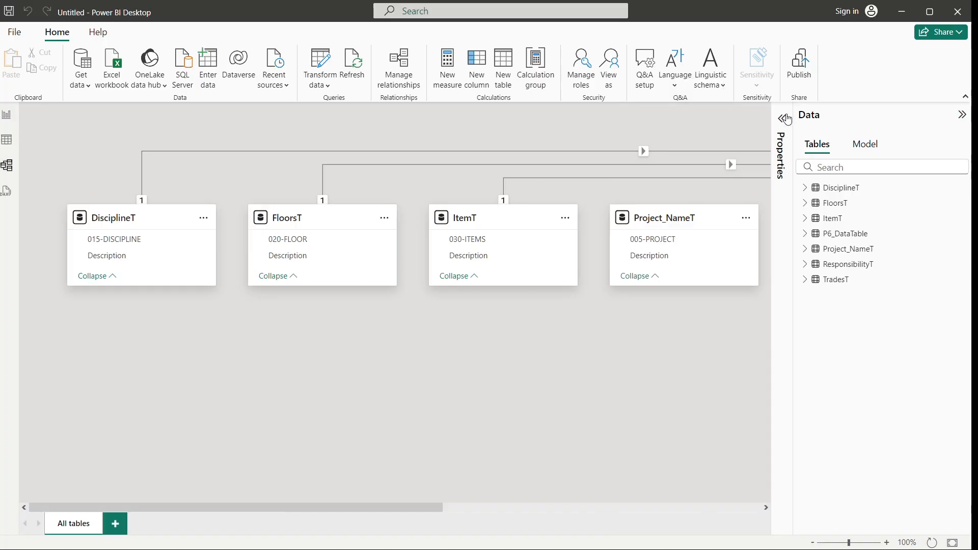
{"action": "left_click_drag", "start_coordinate": [408, 506], "coordinate": [726, 499]}
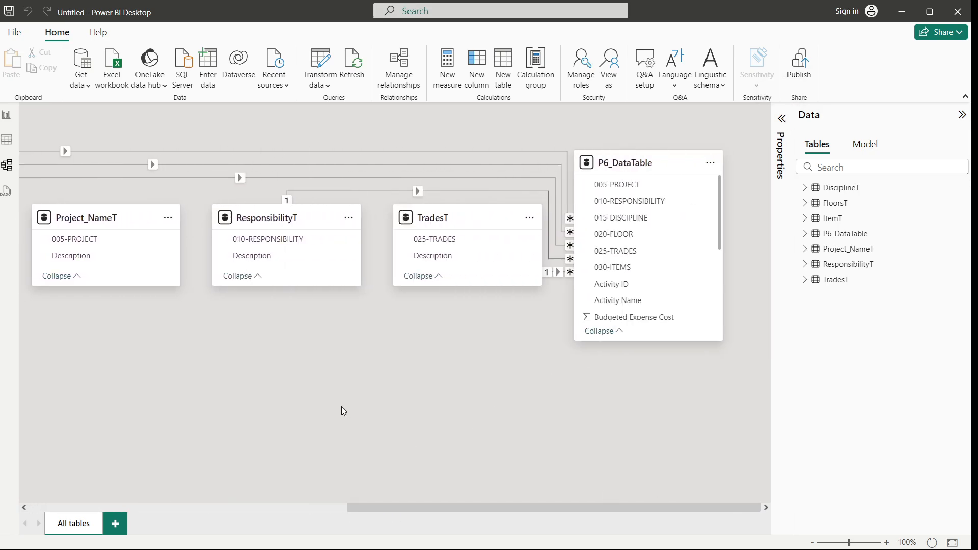
{"action": "left_click_drag", "start_coordinate": [489, 225], "coordinate": [516, 400]}
{"action": "left_click_drag", "start_coordinate": [319, 224], "coordinate": [365, 392]}
{"action": "left_click_drag", "start_coordinate": [128, 223], "coordinate": [199, 400]}
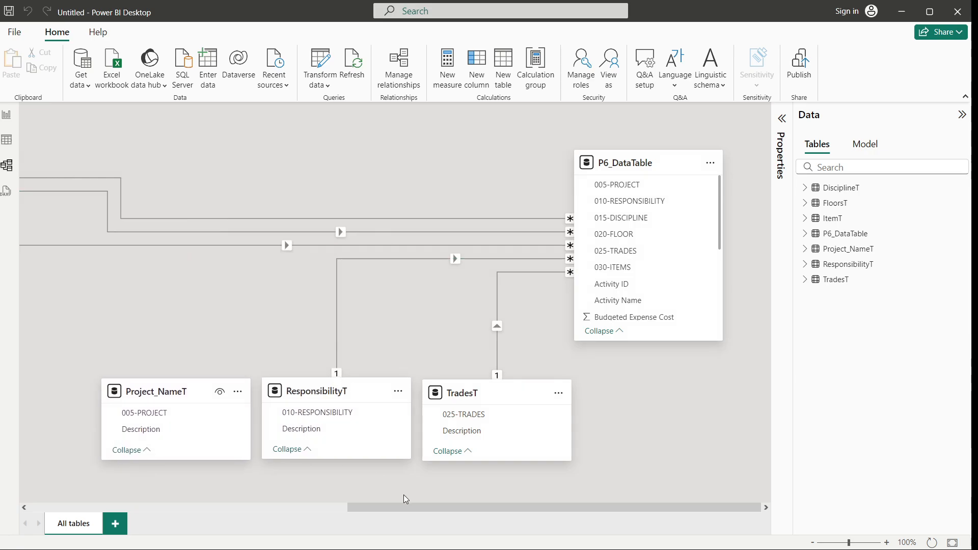
{"action": "left_click_drag", "start_coordinate": [402, 508], "coordinate": [304, 508]}
{"action": "left_click_drag", "start_coordinate": [131, 224], "coordinate": [223, 400]}
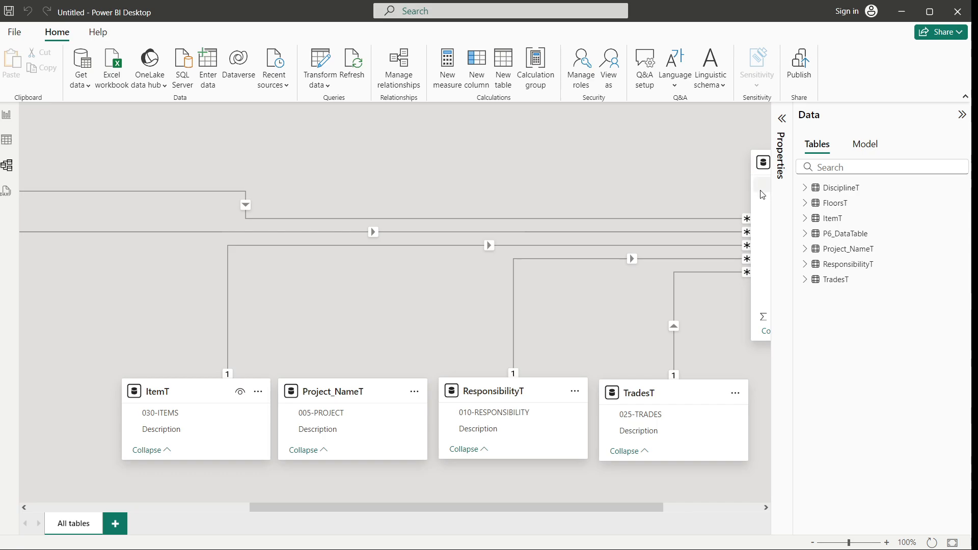
Reposition P6_DataTable and line up DisciplineT, FloorsT and the other code tables in a row beneath it
{"action": "scroll", "coordinate": [628, 508], "scroll_direction": "right", "scroll_amount": 3}
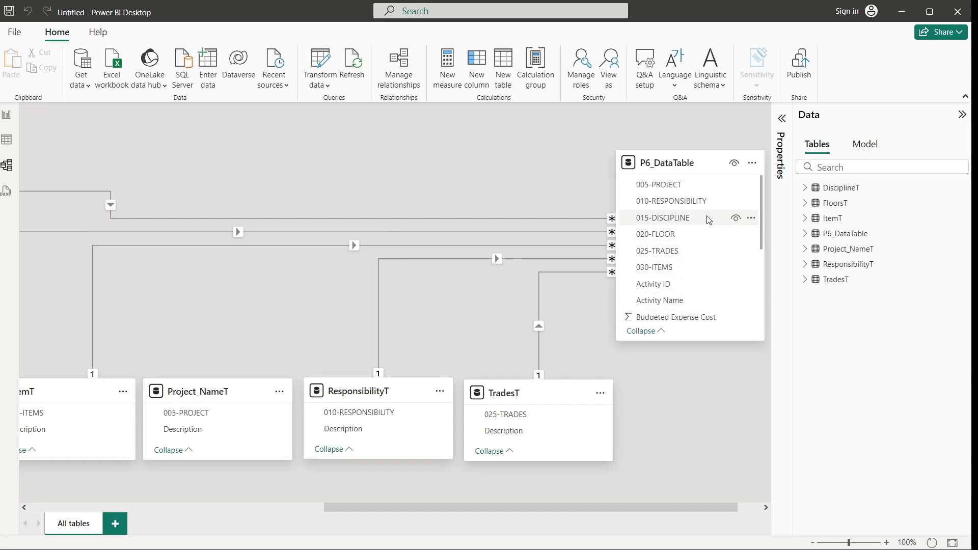
{"action": "left_click_drag", "start_coordinate": [712, 167], "coordinate": [567, 162]}
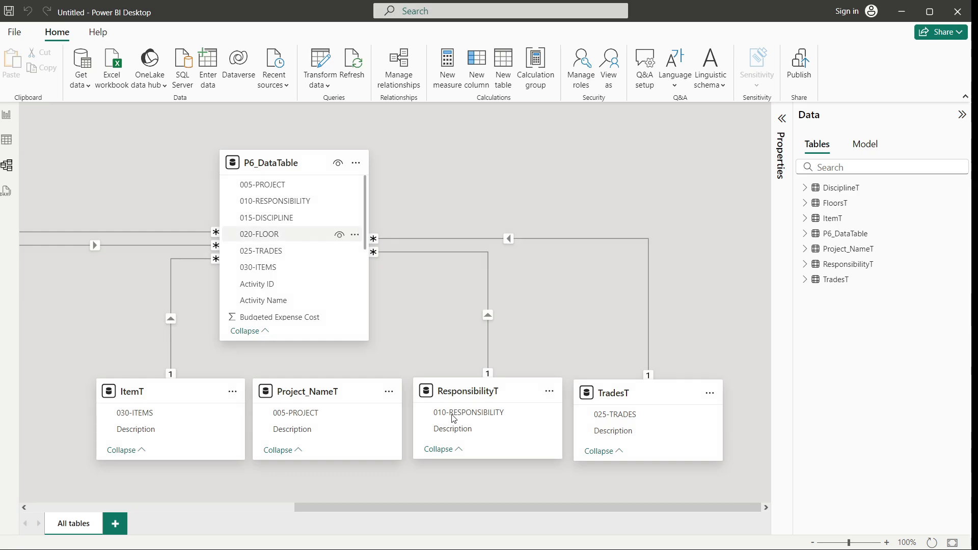
{"action": "left_click_drag", "start_coordinate": [576, 506], "coordinate": [337, 490]}
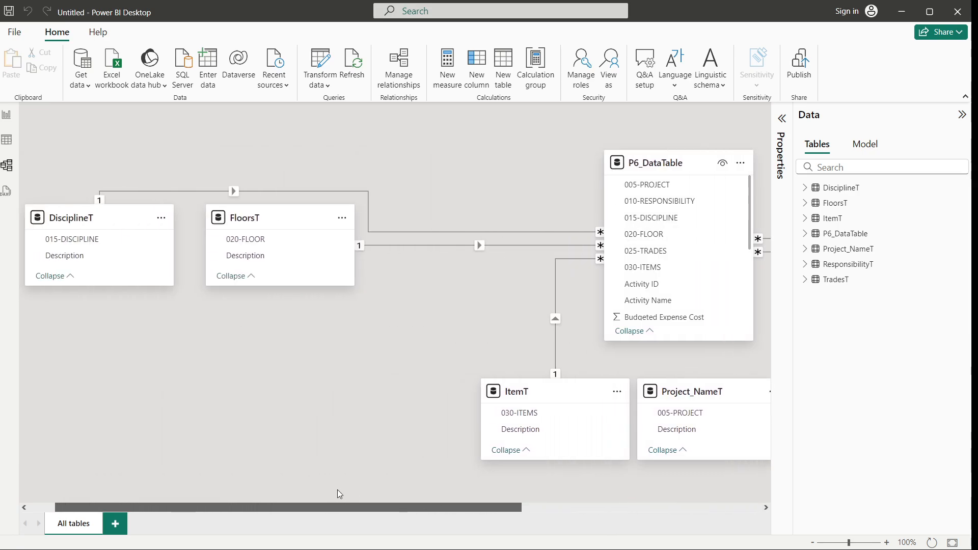
{"action": "left_click_drag", "start_coordinate": [285, 219], "coordinate": [399, 393]}
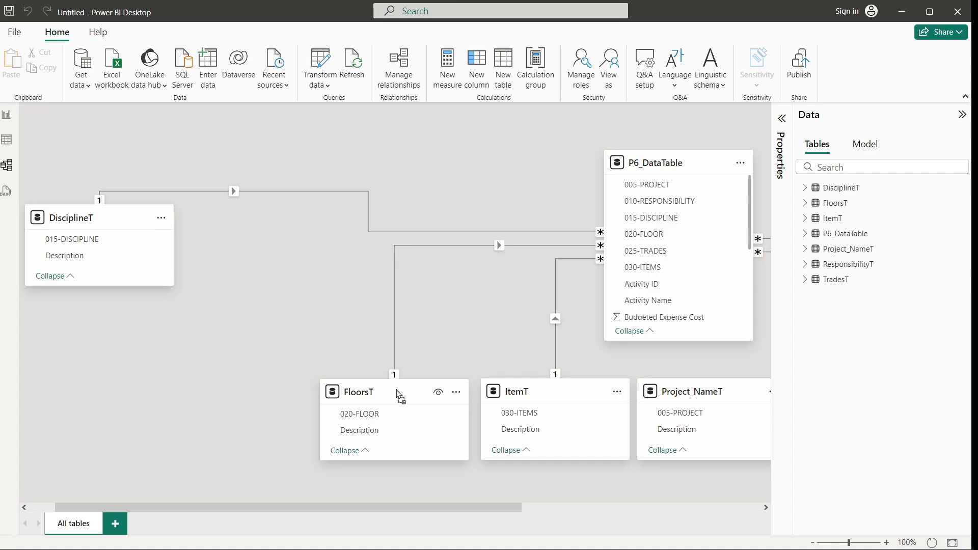
{"action": "left_click_drag", "start_coordinate": [118, 229], "coordinate": [127, 397]}
{"action": "left_click_drag", "start_coordinate": [414, 398], "coordinate": [287, 392]}
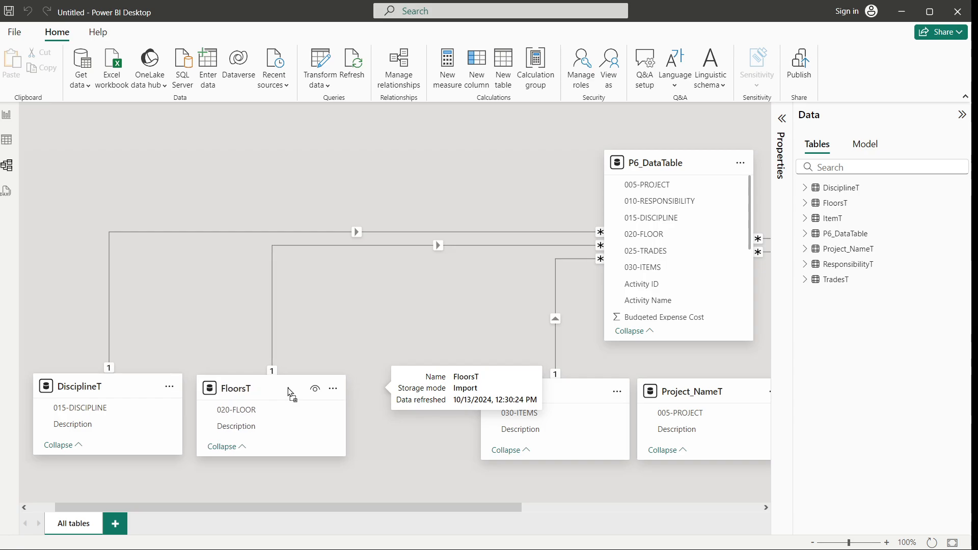
{"action": "left_click_drag", "start_coordinate": [572, 396], "coordinate": [428, 390]}
{"action": "left_click_drag", "start_coordinate": [706, 393], "coordinate": [585, 395]}
{"action": "left_click_drag", "start_coordinate": [488, 508], "coordinate": [663, 508]}
{"action": "left_click_drag", "start_coordinate": [519, 402], "coordinate": [484, 399]}
{"action": "left_click_drag", "start_coordinate": [713, 393], "coordinate": [743, 398]}
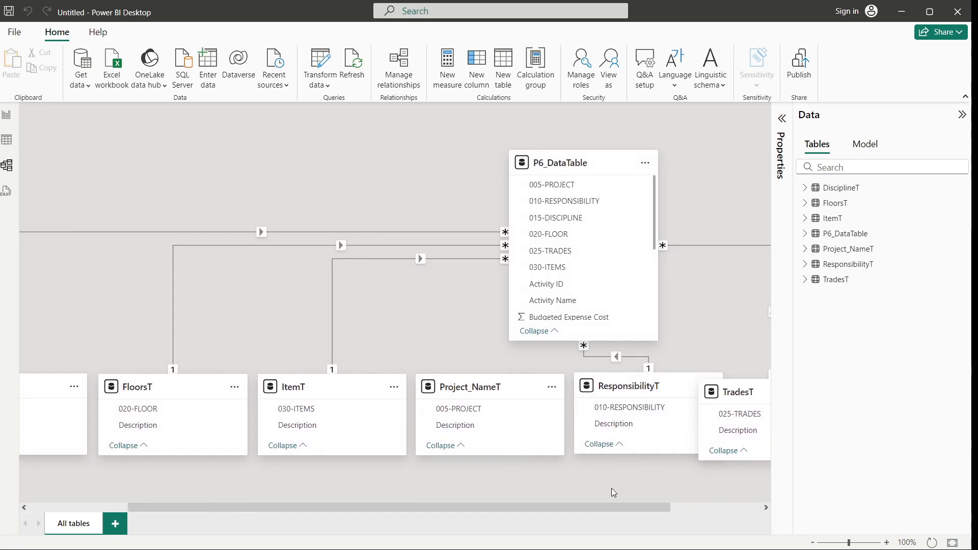
{"action": "left_click_drag", "start_coordinate": [603, 508], "coordinate": [730, 516]}
{"action": "left_click_drag", "start_coordinate": [647, 391], "coordinate": [681, 381]}
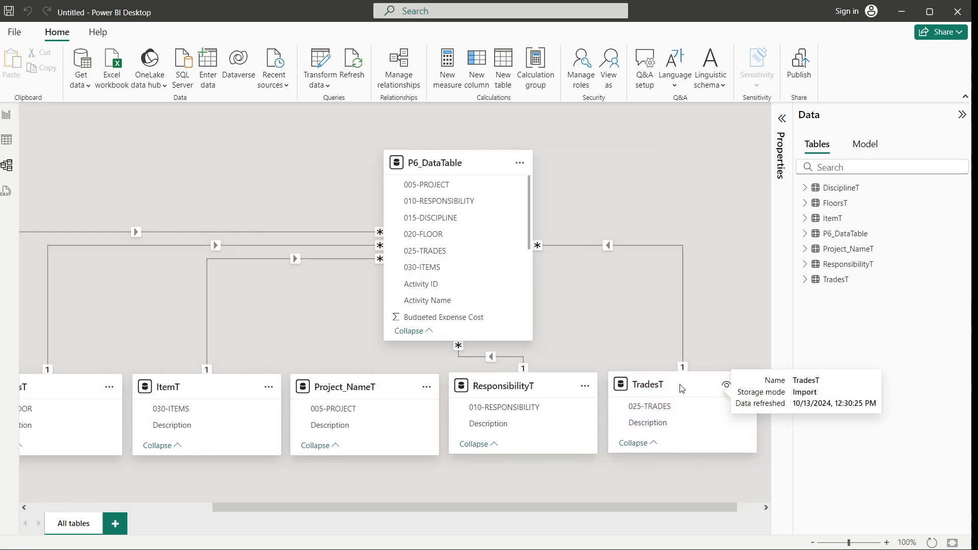
{"action": "left_click_drag", "start_coordinate": [640, 508], "coordinate": [594, 515]}
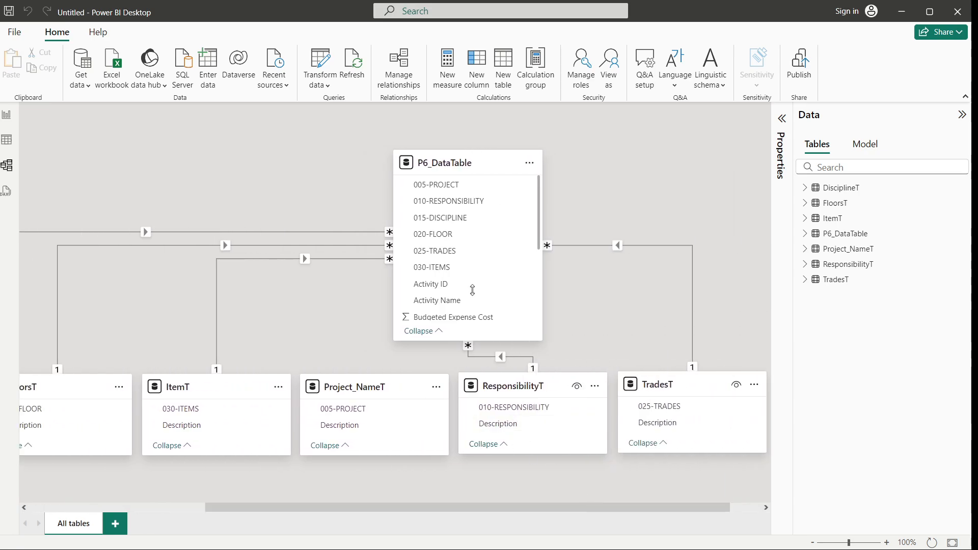
{"action": "left_click_drag", "start_coordinate": [621, 505], "coordinate": [334, 478]}
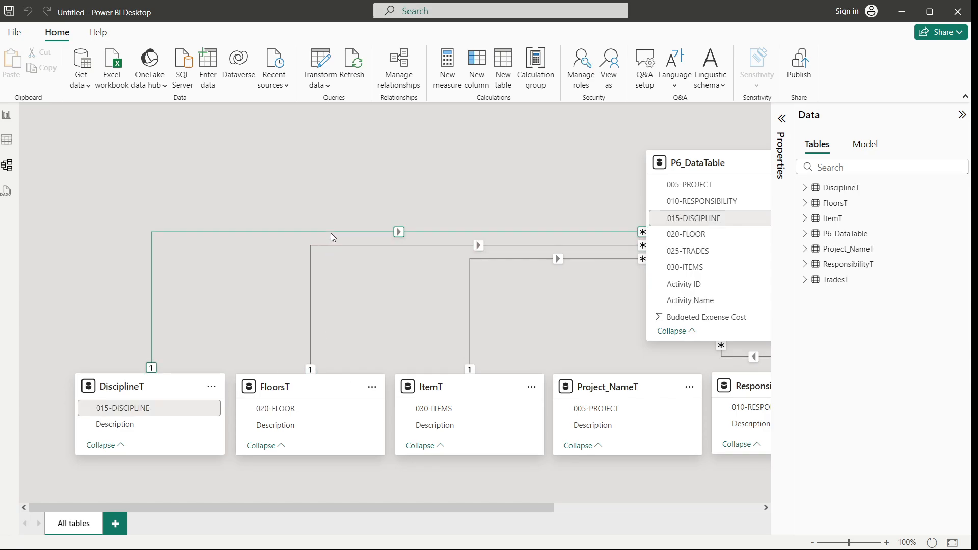
Inspect the properties of the relationship between DisciplineT and P6_DataTable
{"action": "left_click", "coordinate": [402, 232]}
{"action": "right_click", "coordinate": [403, 232]}
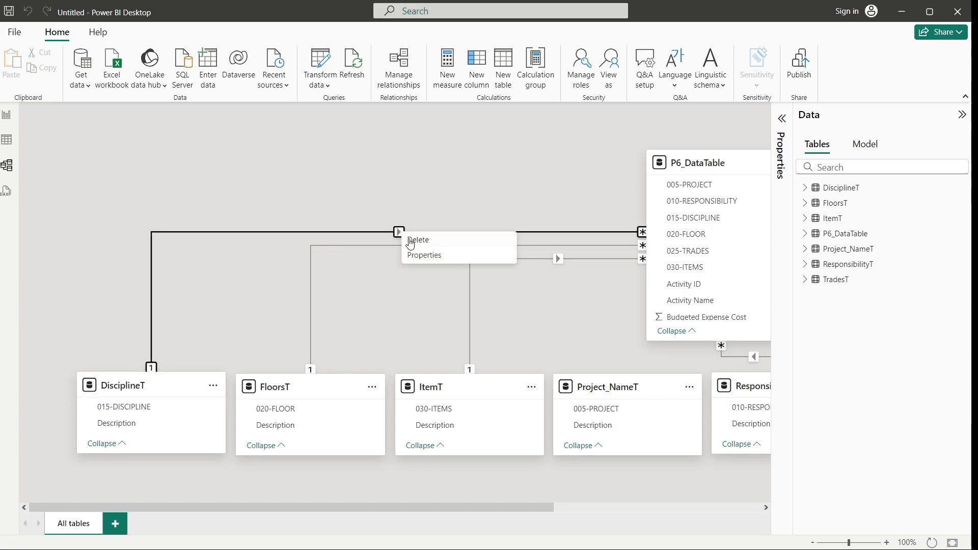
{"action": "left_click", "coordinate": [425, 255]}
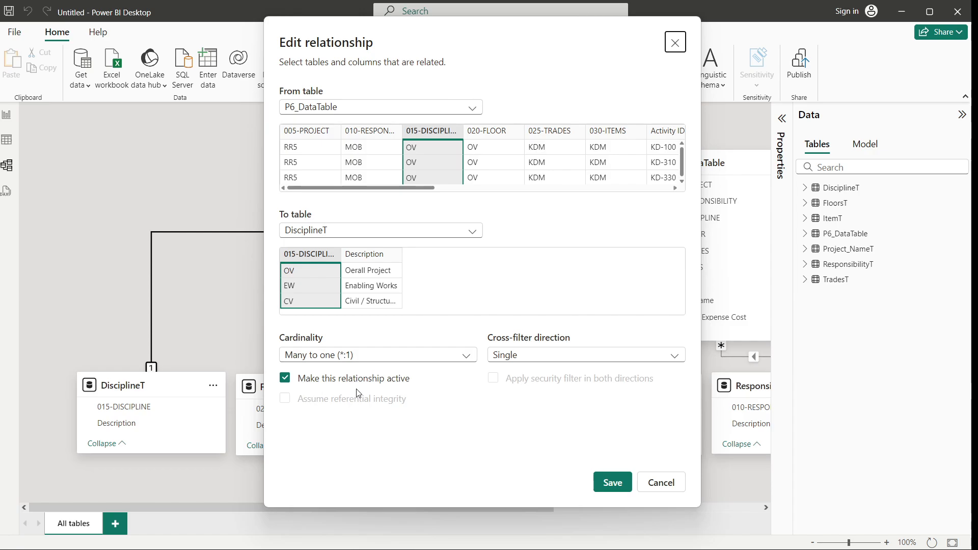
{"action": "left_click", "coordinate": [676, 43]}
{"action": "left_click", "coordinate": [455, 388]}
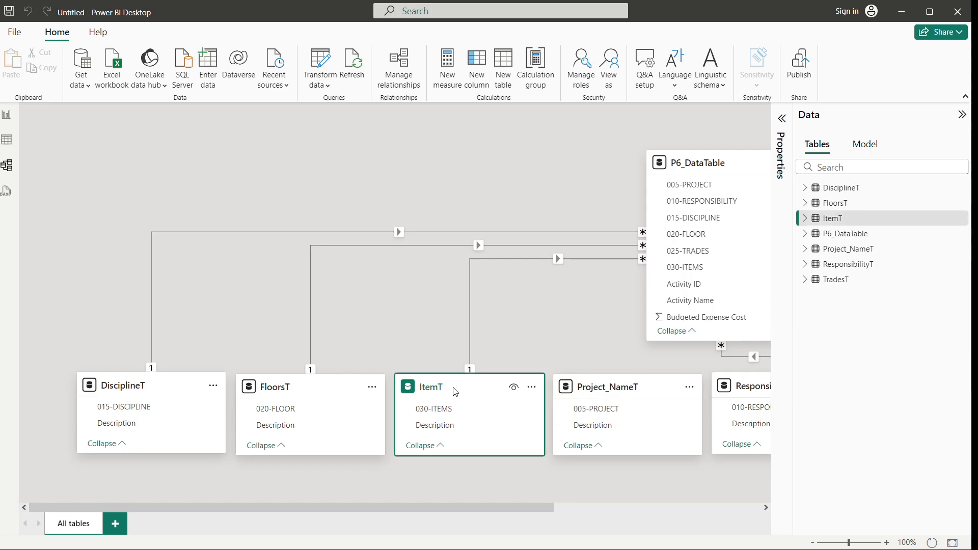
Inspect the properties of the relationship between FloorsT and P6_DataTable
{"action": "right_click", "coordinate": [506, 247]}
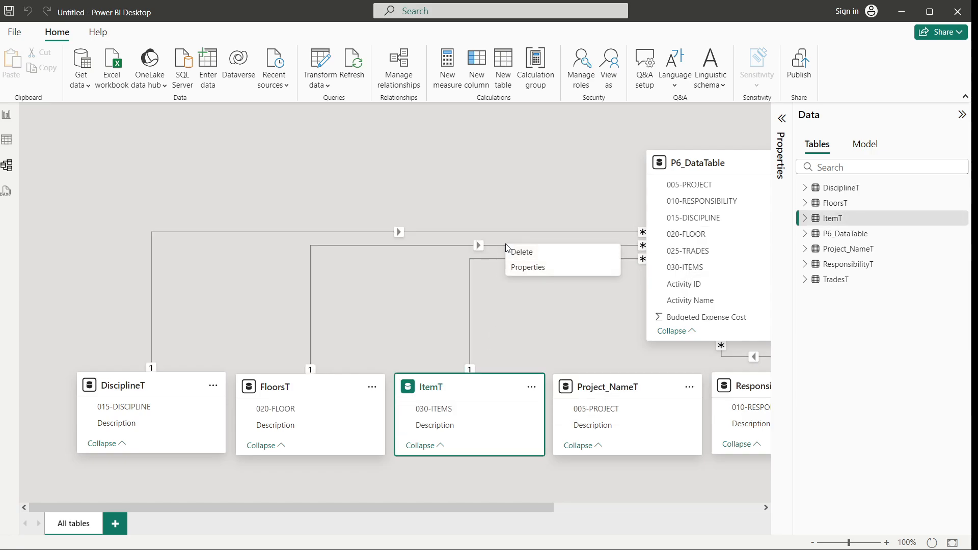
{"action": "left_click", "coordinate": [518, 267]}
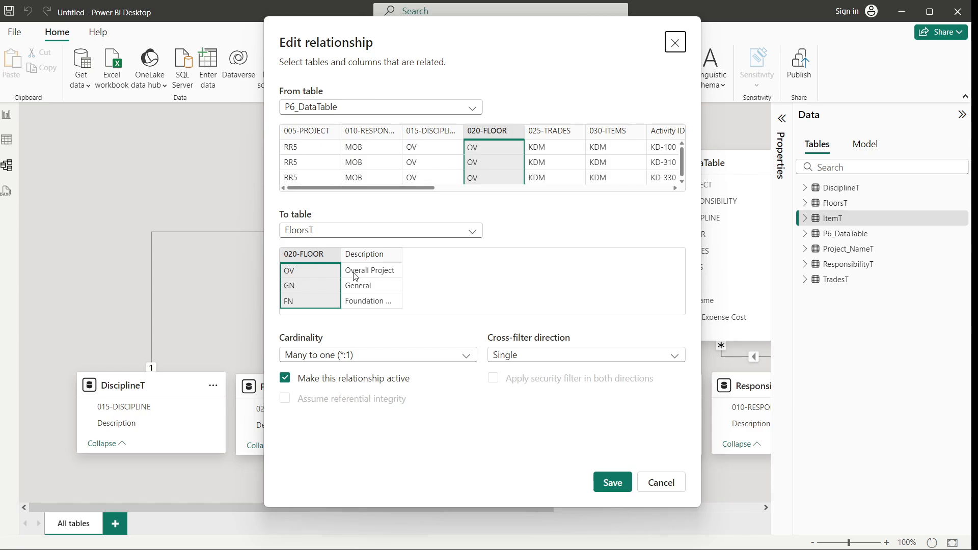
{"action": "left_click", "coordinate": [616, 484]}
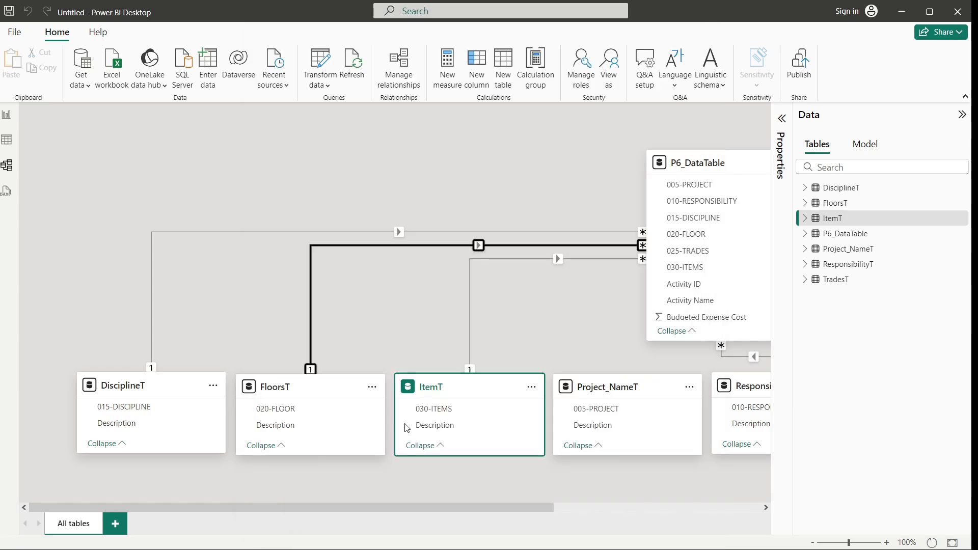
In report view, add a table visual of Project_NameT's Description and stretch it across the top of the page
{"action": "left_click", "coordinate": [7, 115]}
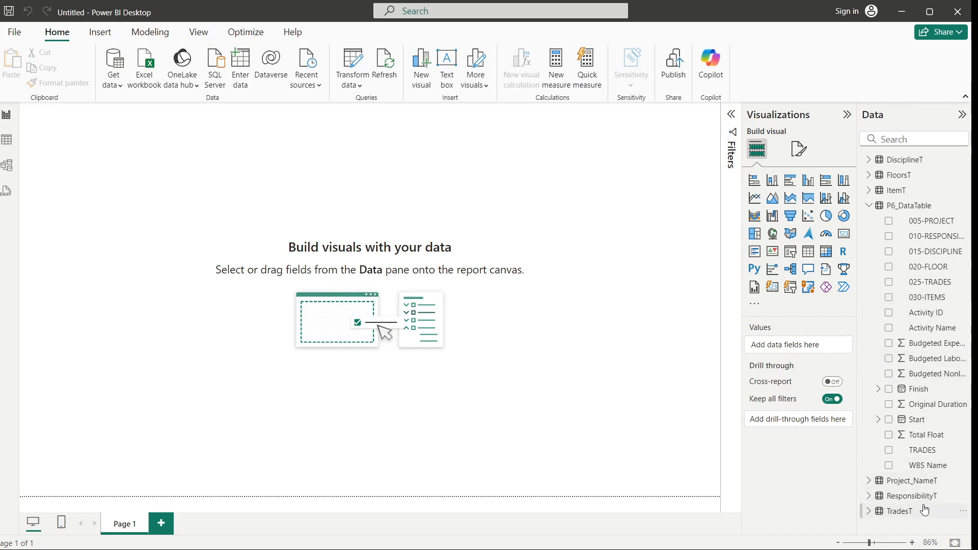
{"action": "left_click", "coordinate": [905, 487]}
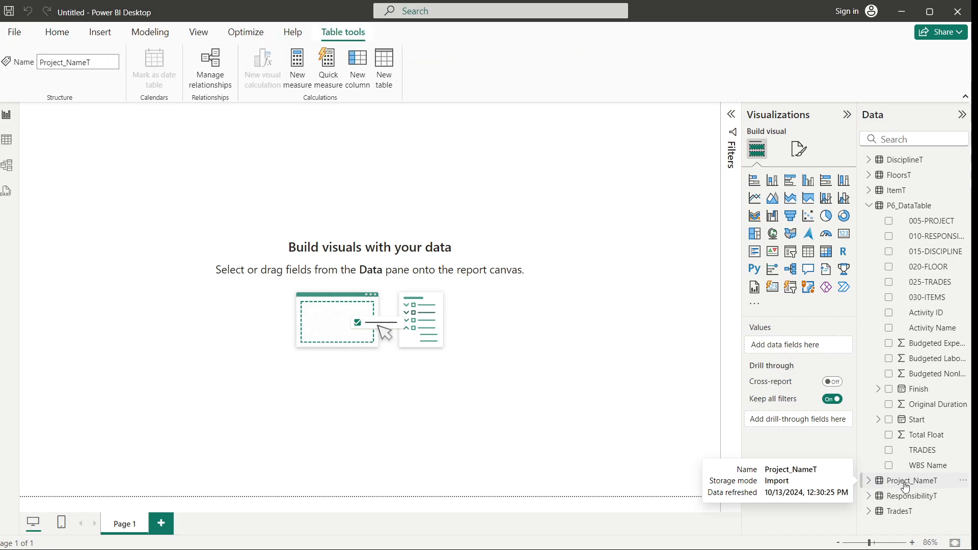
{"action": "left_click", "coordinate": [869, 482]}
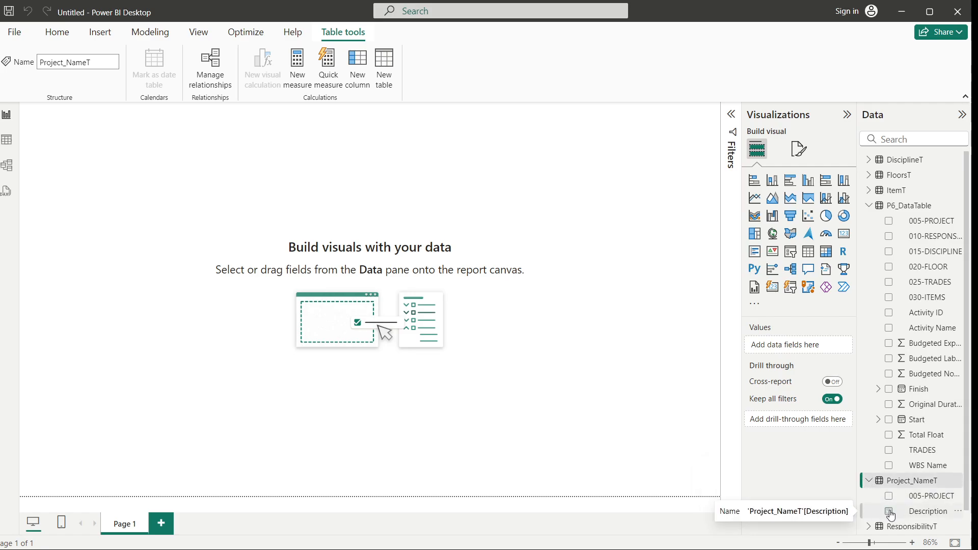
{"action": "left_click", "coordinate": [889, 512]}
{"action": "left_click_drag", "start_coordinate": [155, 179], "coordinate": [614, 191]}
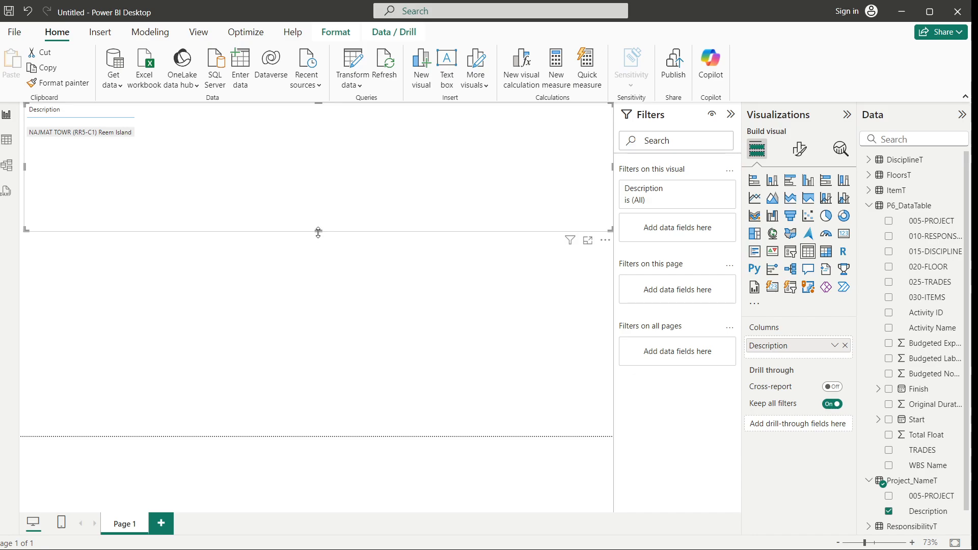
{"action": "left_click_drag", "start_coordinate": [318, 230], "coordinate": [315, 166]}
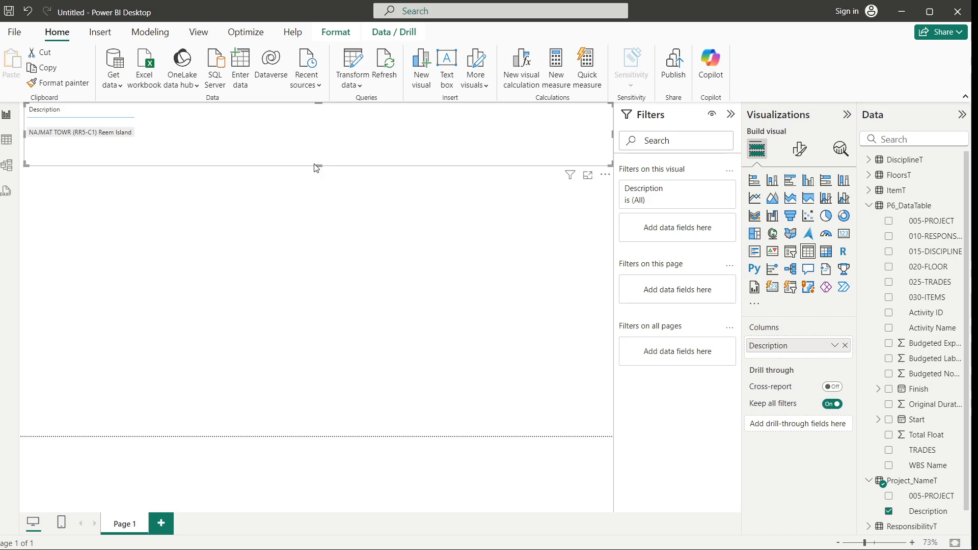
Turn on the visual's title and format it bold with red text
{"action": "left_click", "coordinate": [808, 158]}
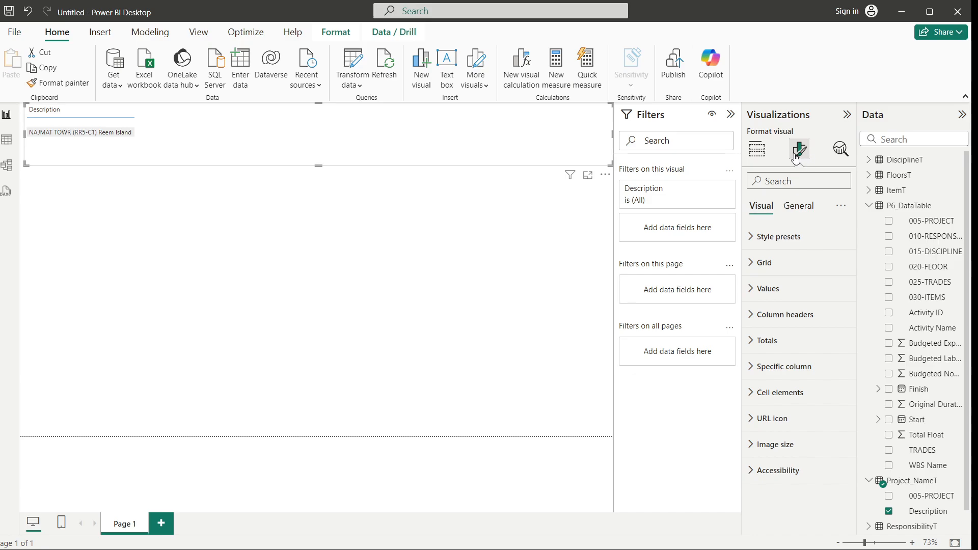
{"action": "left_click", "coordinate": [799, 206]}
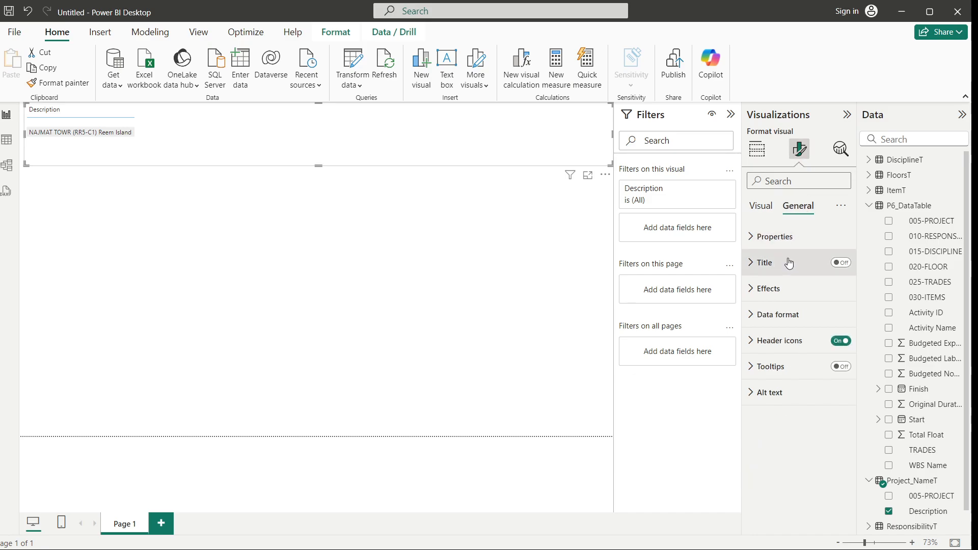
{"action": "left_click", "coordinate": [841, 263]}
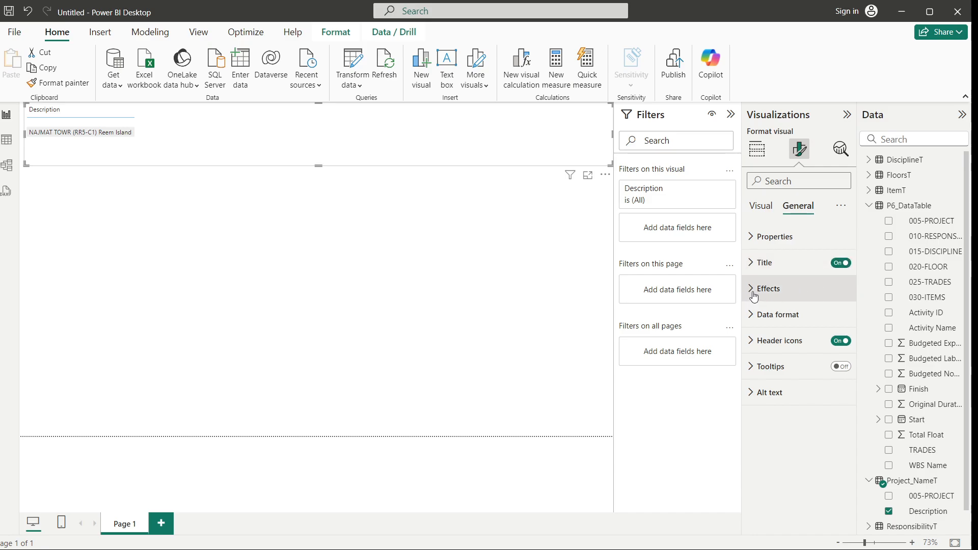
{"action": "left_click", "coordinate": [752, 265]}
{"action": "left_click", "coordinate": [790, 328]}
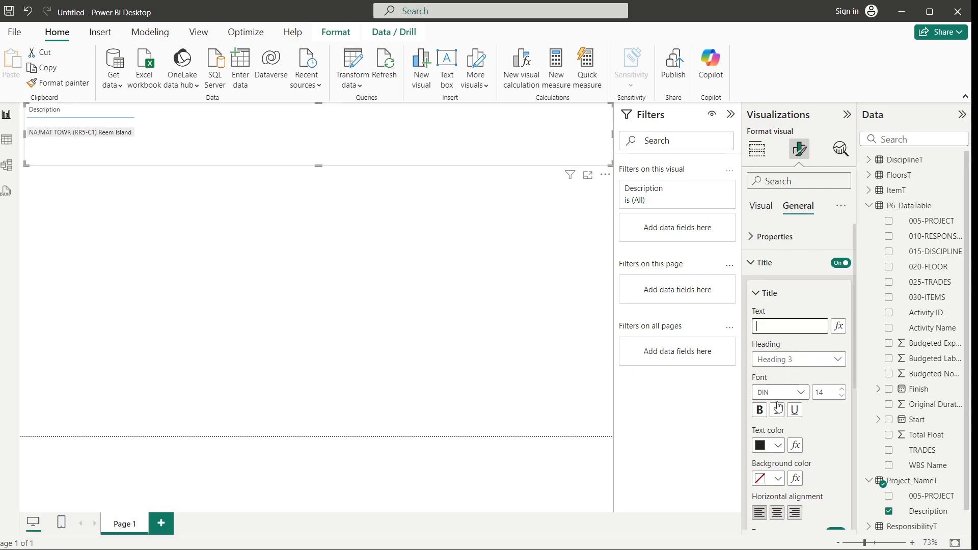
{"action": "left_click", "coordinate": [763, 418]}
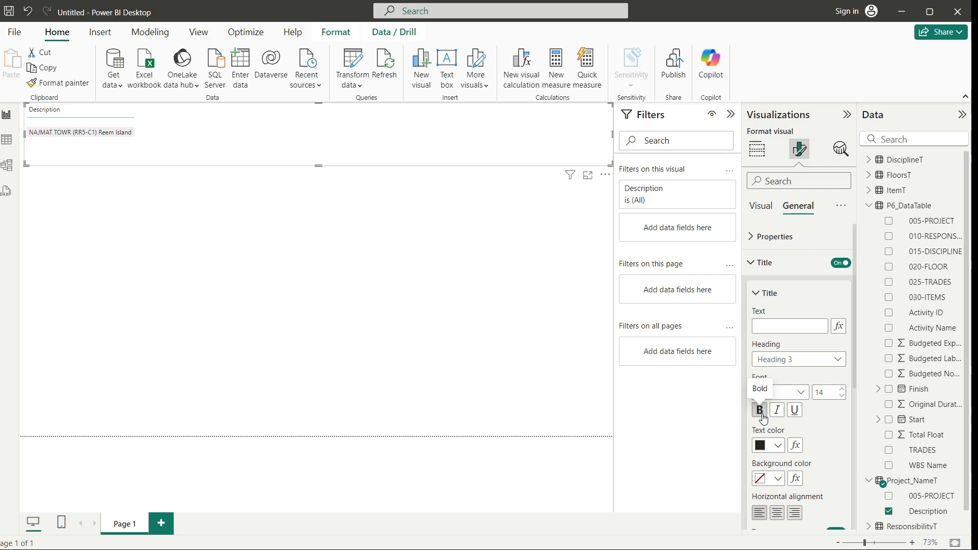
{"action": "left_click", "coordinate": [763, 452]}
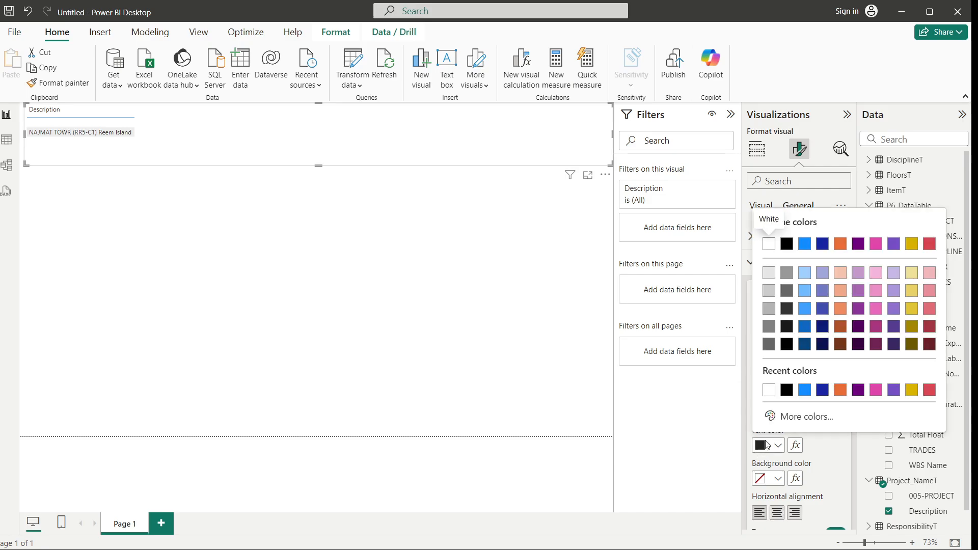
{"action": "left_click", "coordinate": [929, 392]}
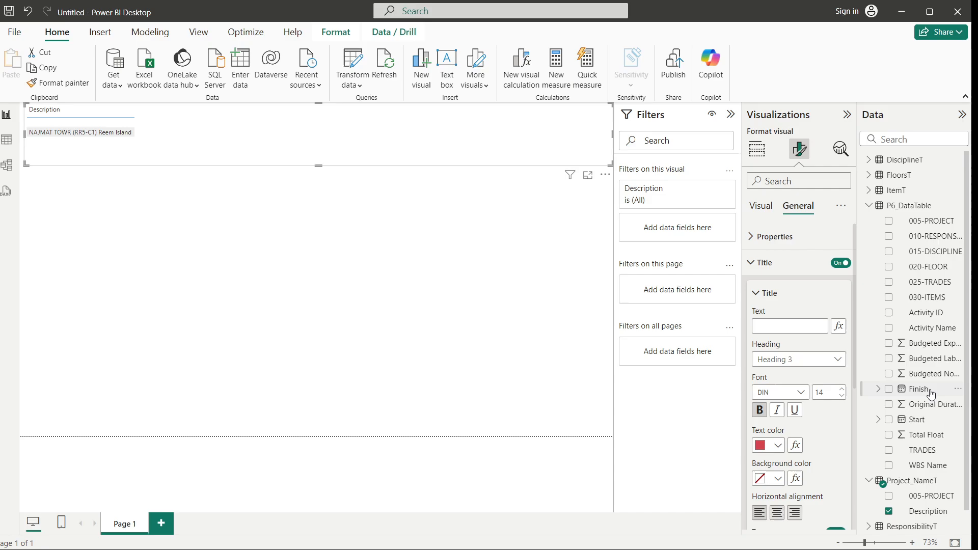
Set the visual's background color to light blue
{"action": "scroll", "coordinate": [827, 438], "scroll_direction": "down", "scroll_amount": 6}
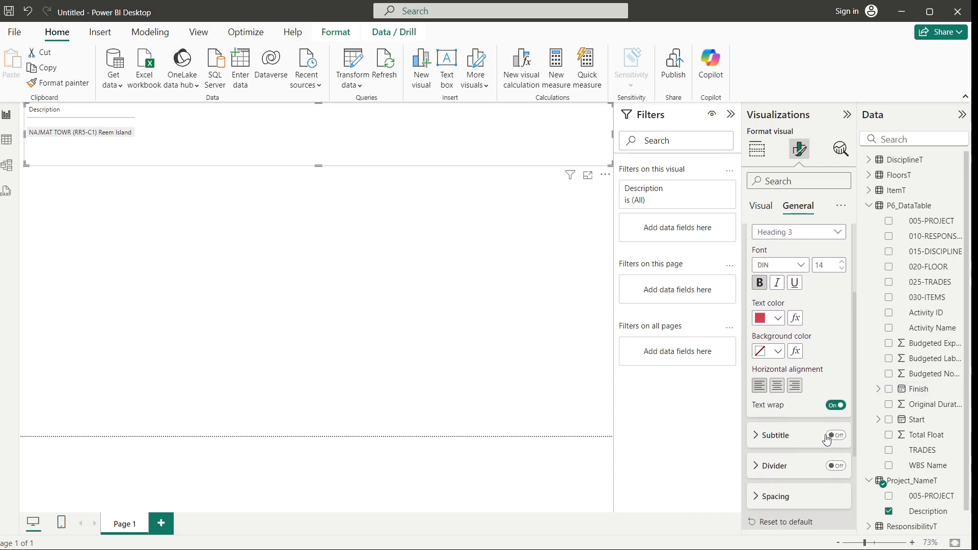
{"action": "left_click", "coordinate": [761, 311]}
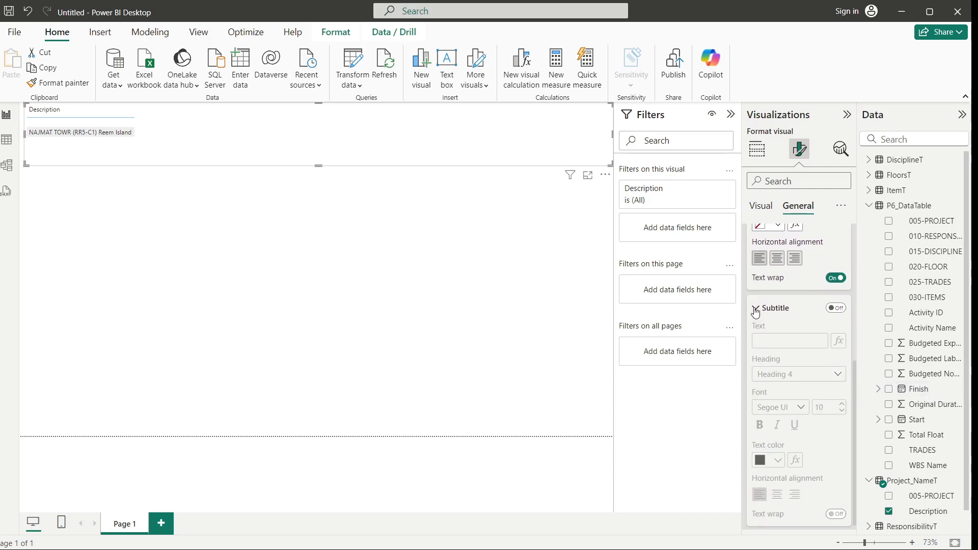
{"action": "scroll", "coordinate": [769, 450], "scroll_direction": "down", "scroll_amount": 4}
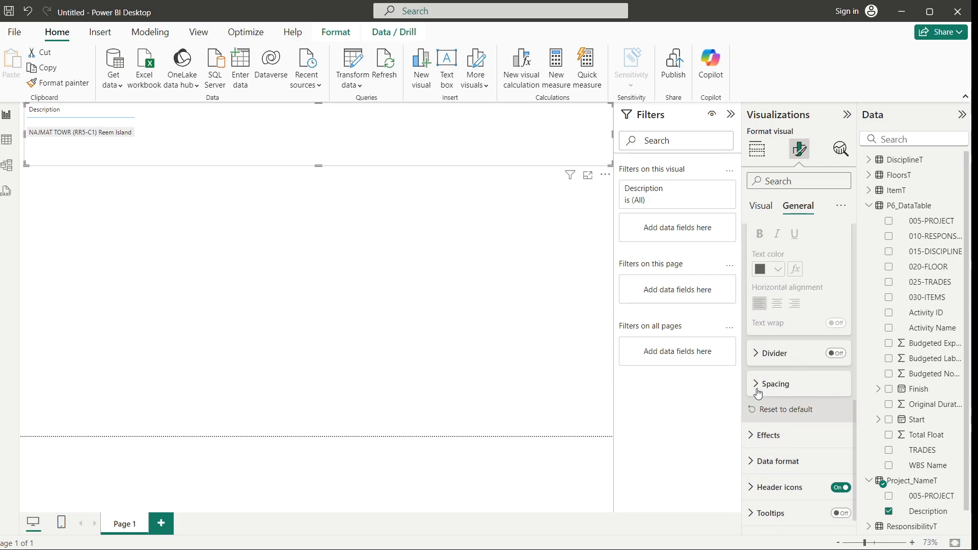
{"action": "left_click", "coordinate": [754, 436]}
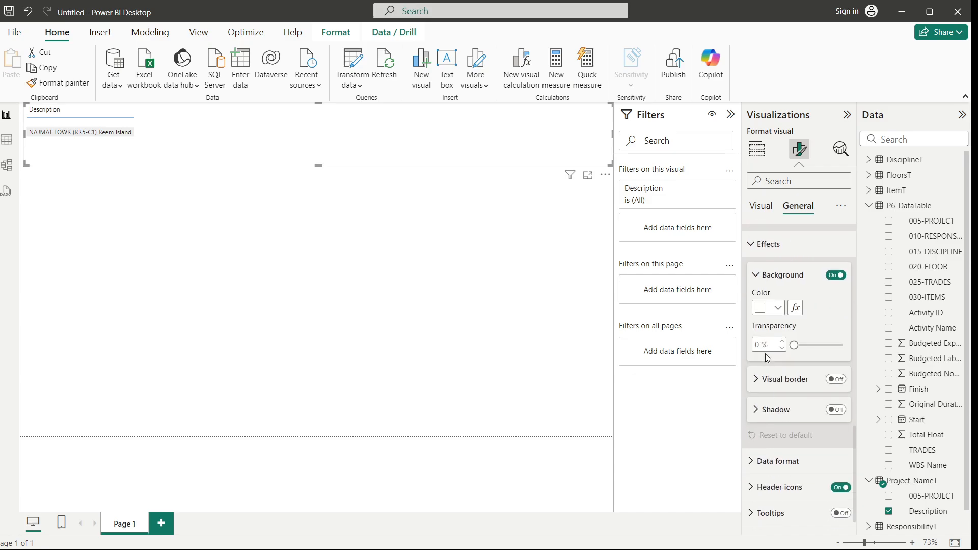
{"action": "left_click", "coordinate": [778, 308]}
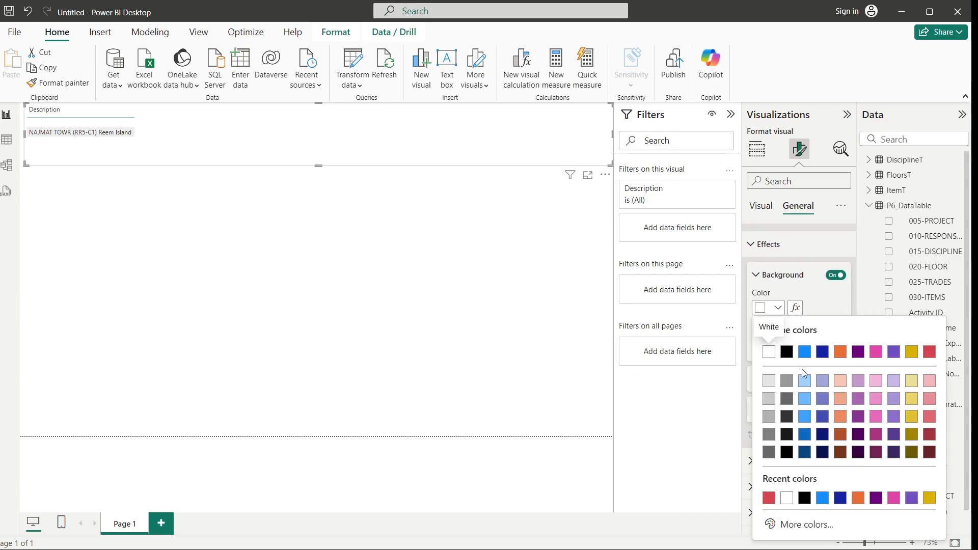
{"action": "left_click", "coordinate": [804, 382]}
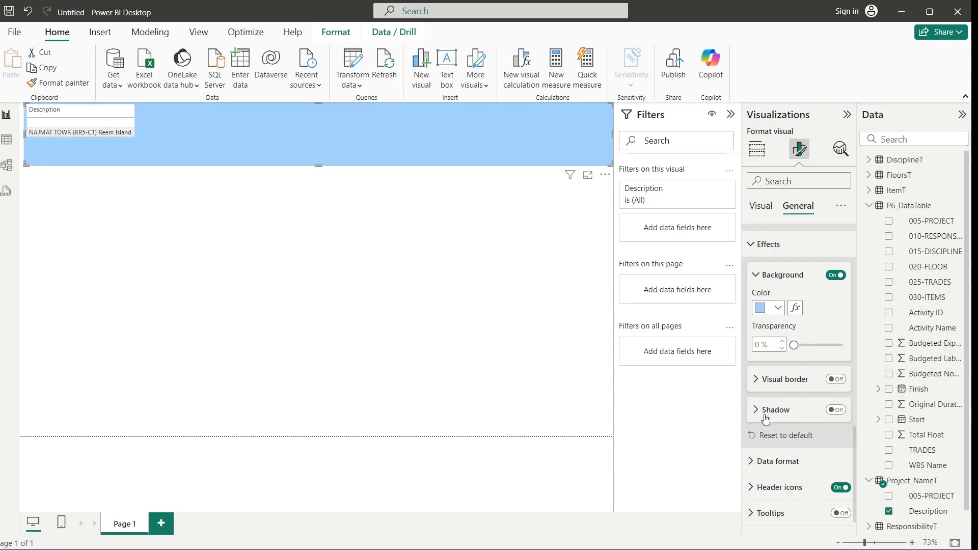
Turn on a red visual border 2 px wide for the table visual
{"action": "left_click", "coordinate": [756, 383]}
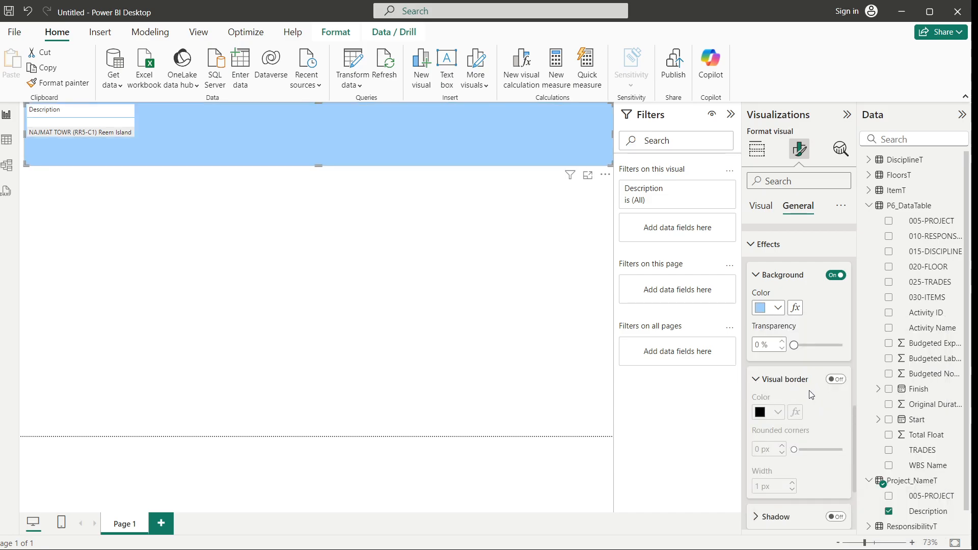
{"action": "left_click", "coordinate": [835, 380]}
{"action": "scroll", "coordinate": [802, 364], "scroll_direction": "down", "scroll_amount": 3}
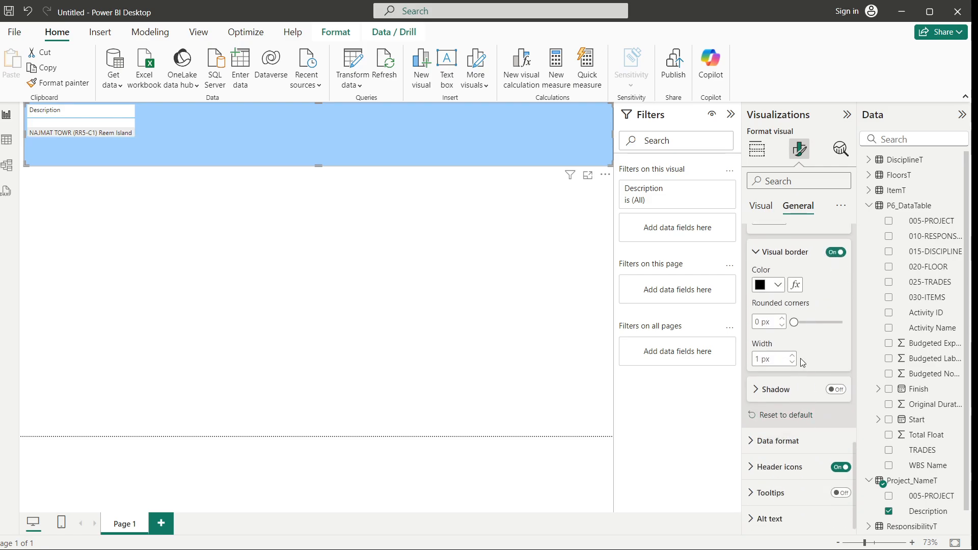
{"action": "left_click", "coordinate": [777, 286]}
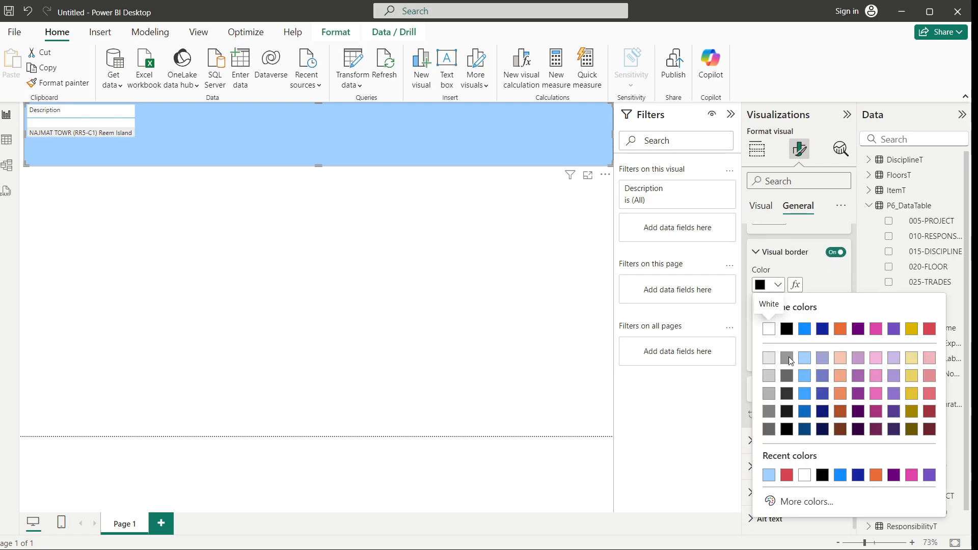
{"action": "left_click", "coordinate": [787, 475]}
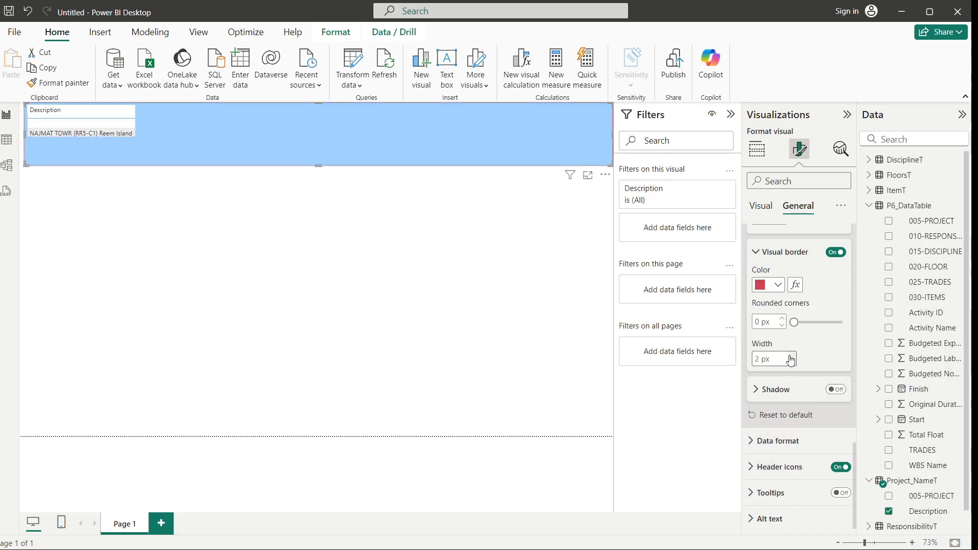
{"action": "left_click", "coordinate": [400, 351]}
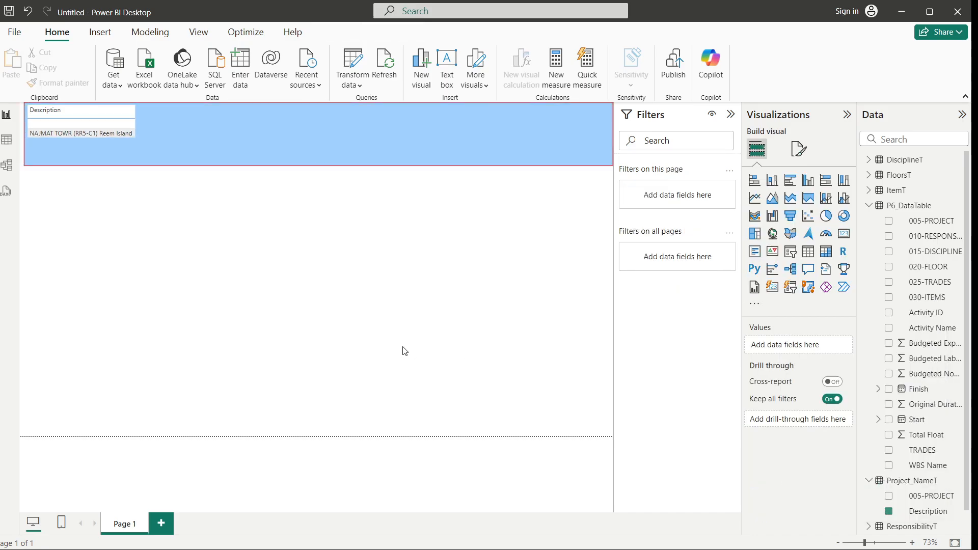
Select the table visual's row and collapse the Filters pane
{"action": "left_click", "coordinate": [99, 122]}
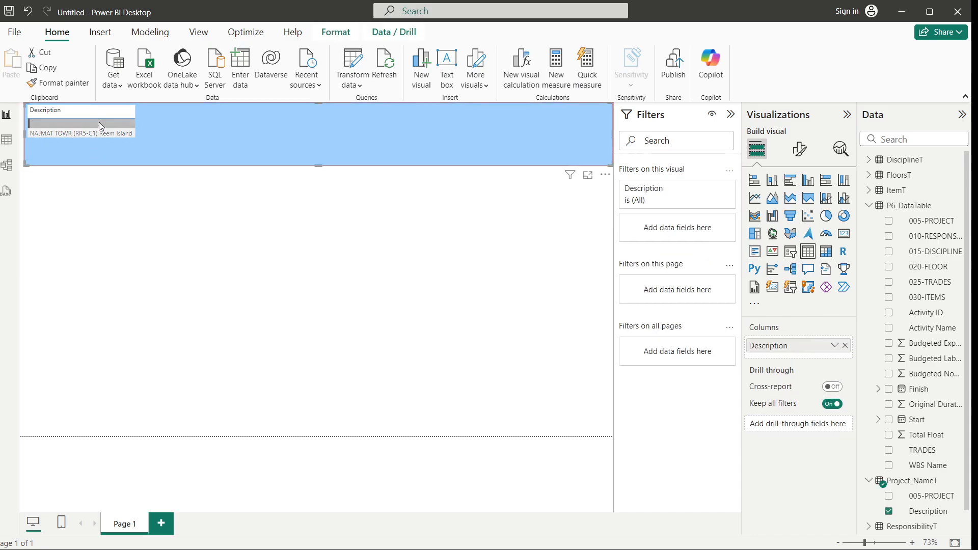
{"action": "right_click", "coordinate": [98, 121]}
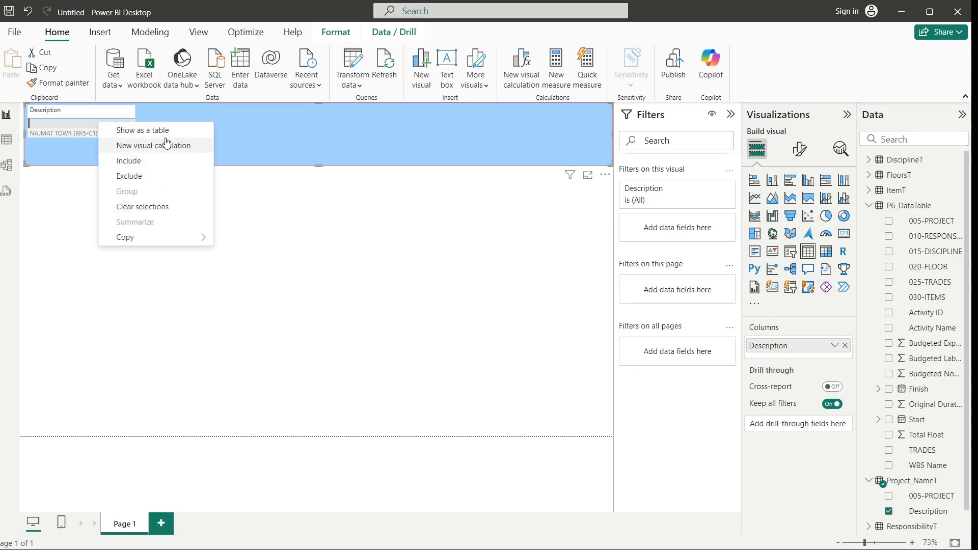
{"action": "left_click", "coordinate": [360, 332]}
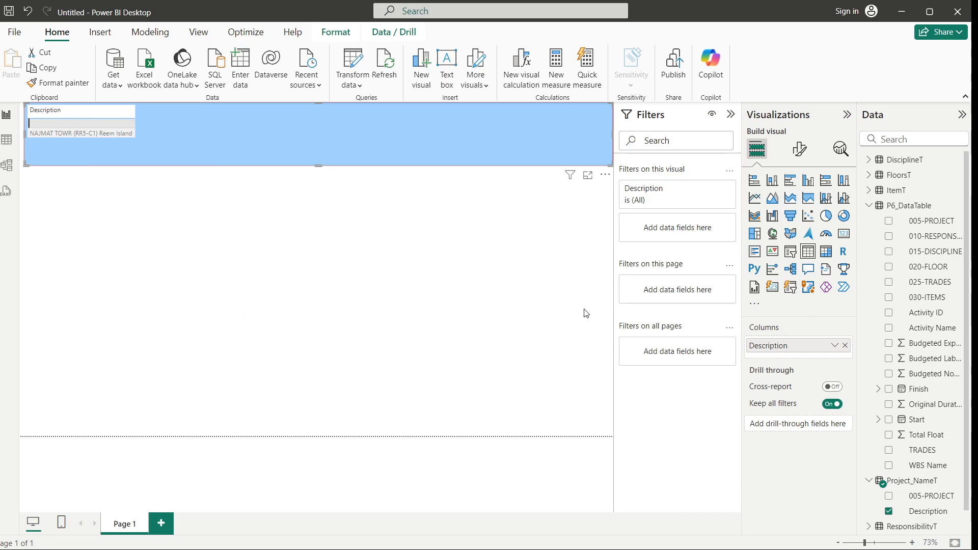
{"action": "left_click", "coordinate": [731, 120]}
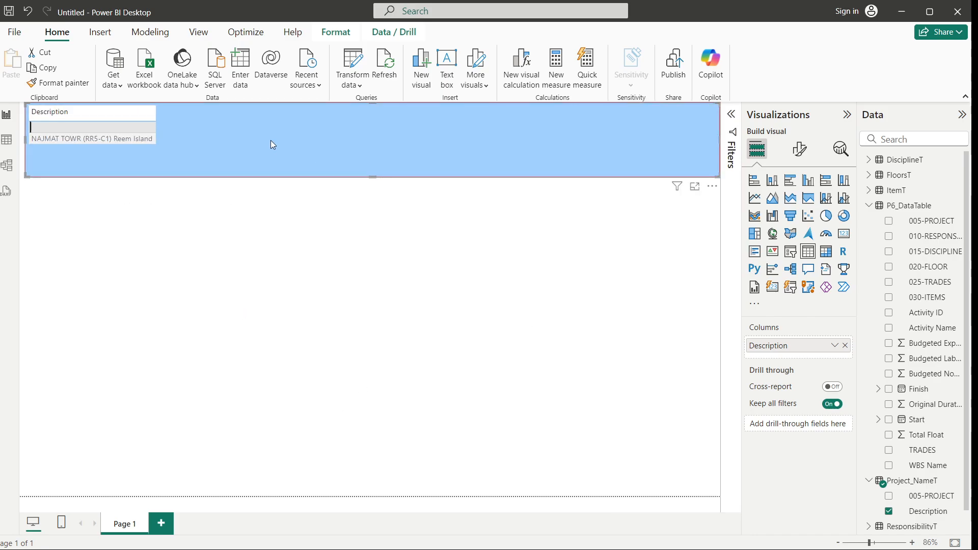
Examine the visual's size, position and padding settings in the general format options
{"action": "left_click", "coordinate": [800, 151]}
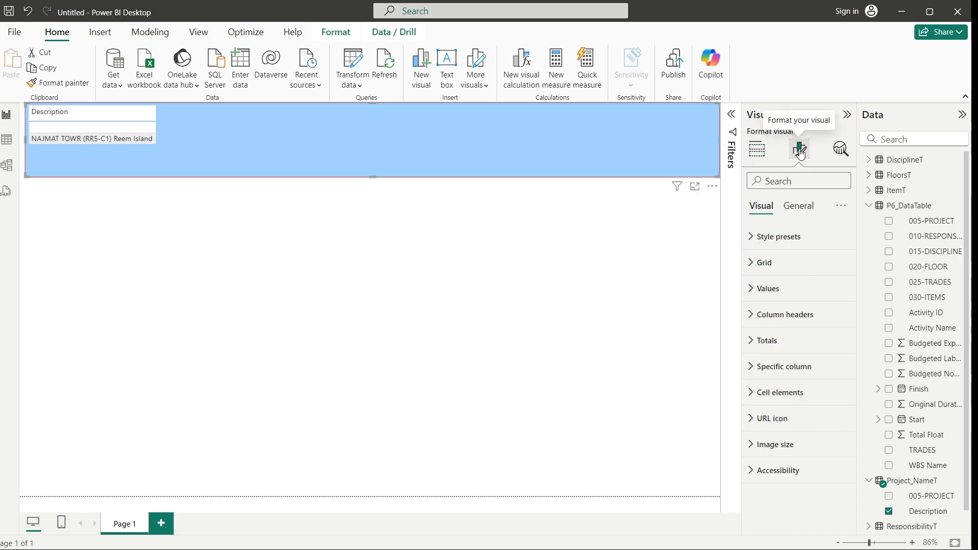
{"action": "left_click", "coordinate": [802, 208]}
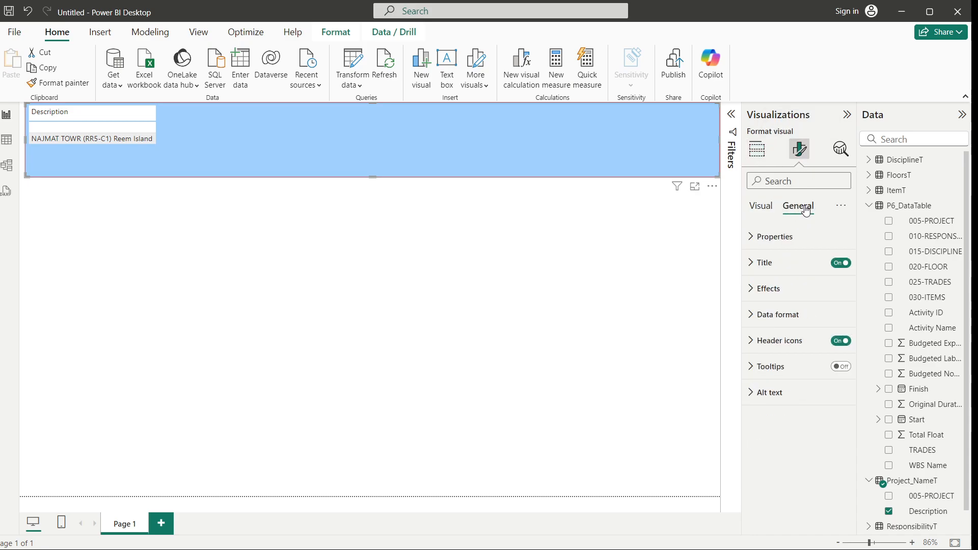
{"action": "left_click", "coordinate": [751, 239]}
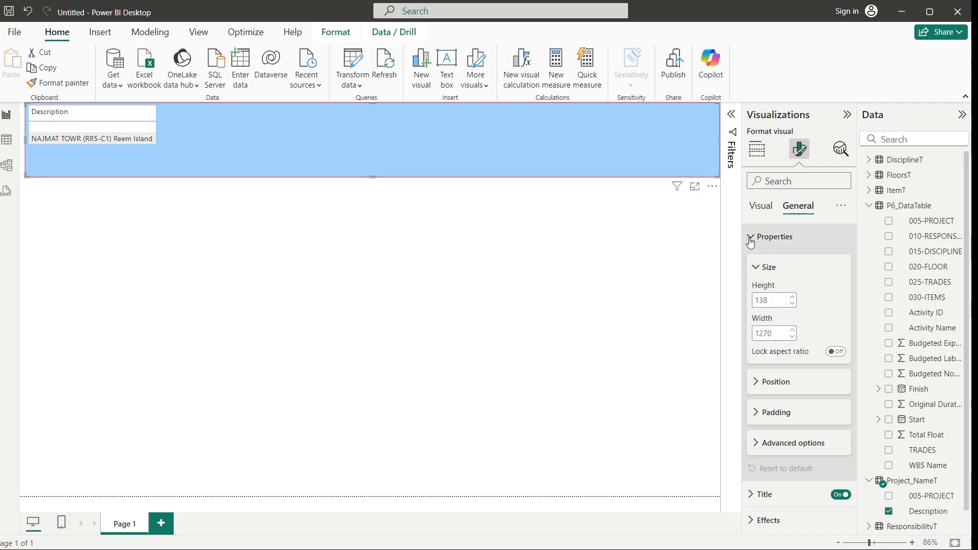
{"action": "left_click", "coordinate": [755, 390]}
{"action": "scroll", "coordinate": [755, 390], "scroll_direction": "down", "scroll_amount": 3}
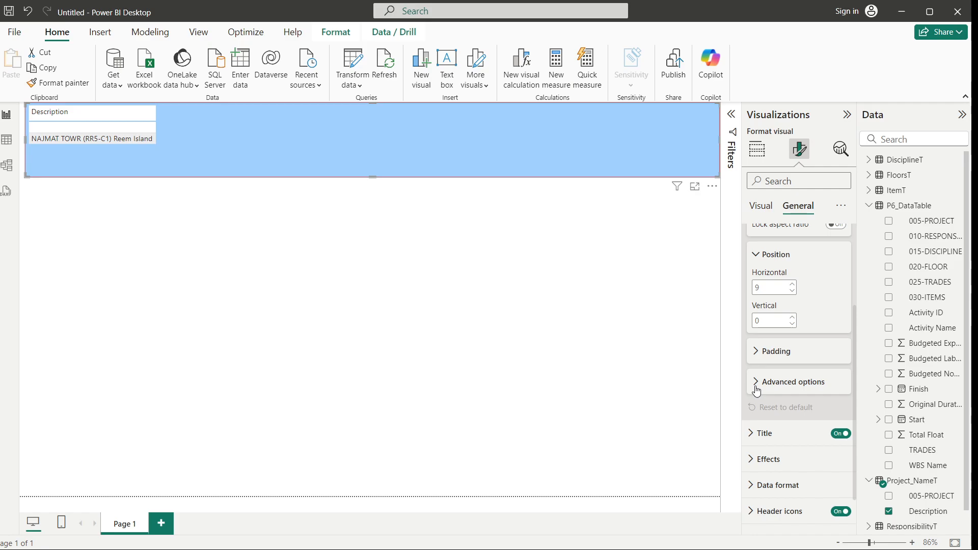
{"action": "left_click", "coordinate": [754, 350]}
{"action": "scroll", "coordinate": [756, 360], "scroll_direction": "down", "scroll_amount": 2}
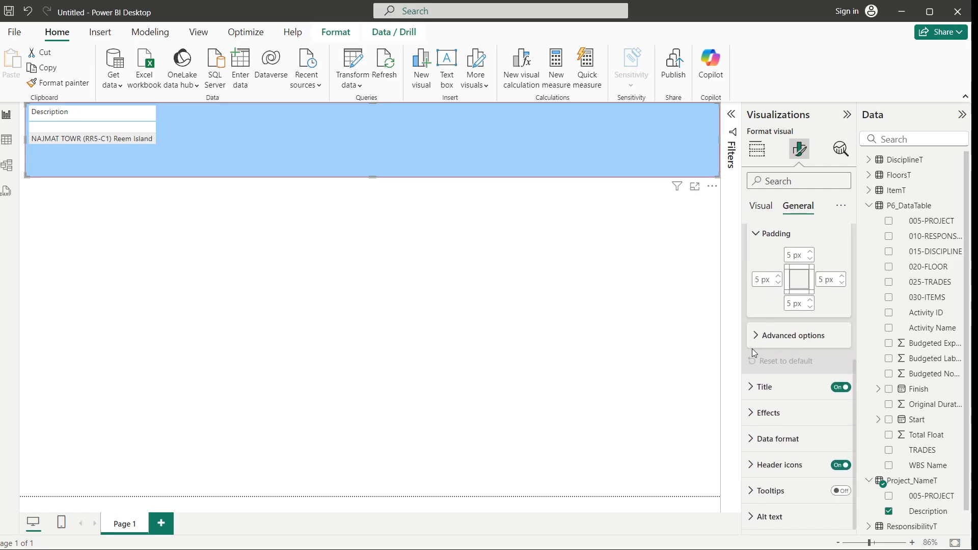
Examine the table visual's advanced options and title formatting settings
{"action": "left_click", "coordinate": [755, 340]}
{"action": "scroll", "coordinate": [753, 366], "scroll_direction": "down", "scroll_amount": 1}
{"action": "left_click", "coordinate": [750, 393]}
{"action": "scroll", "coordinate": [750, 389], "scroll_direction": "down", "scroll_amount": 5}
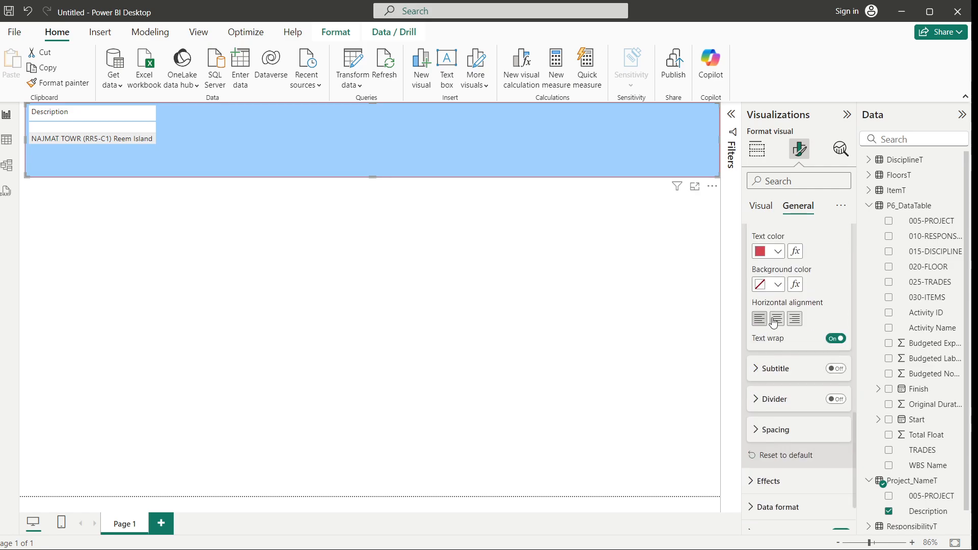
{"action": "scroll", "coordinate": [774, 324], "scroll_direction": "down", "scroll_amount": 1}
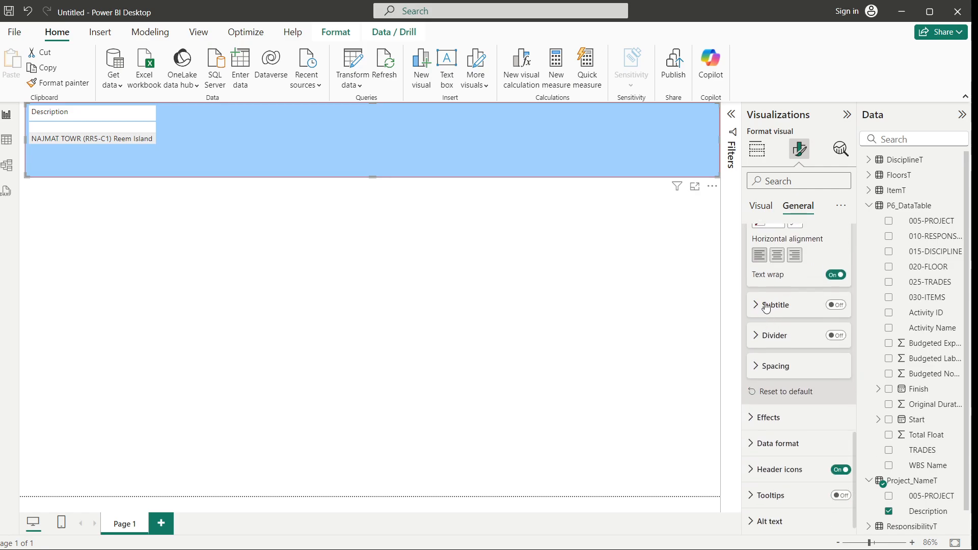
{"action": "scroll", "coordinate": [792, 300], "scroll_direction": "up", "scroll_amount": 3}
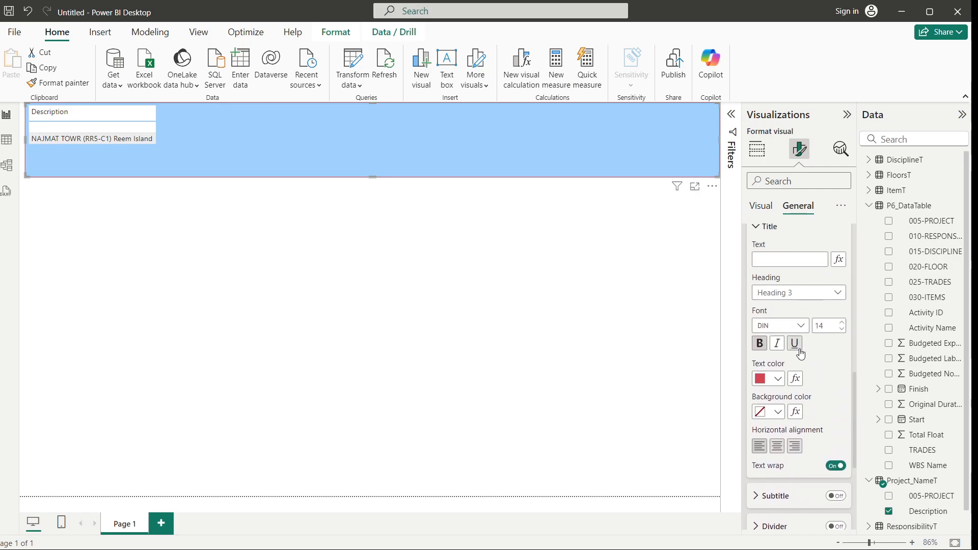
{"action": "left_click", "coordinate": [180, 241]}
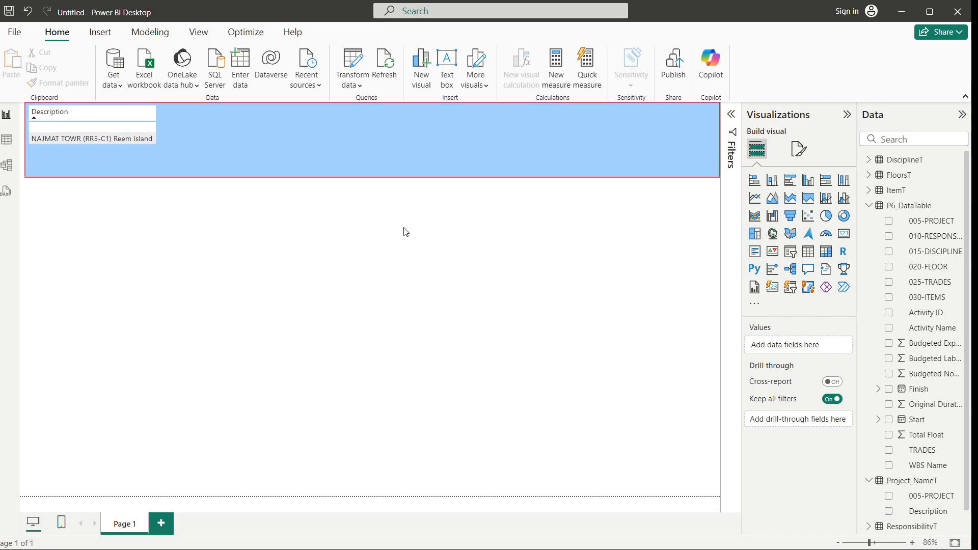
{"action": "left_click", "coordinate": [799, 148]}
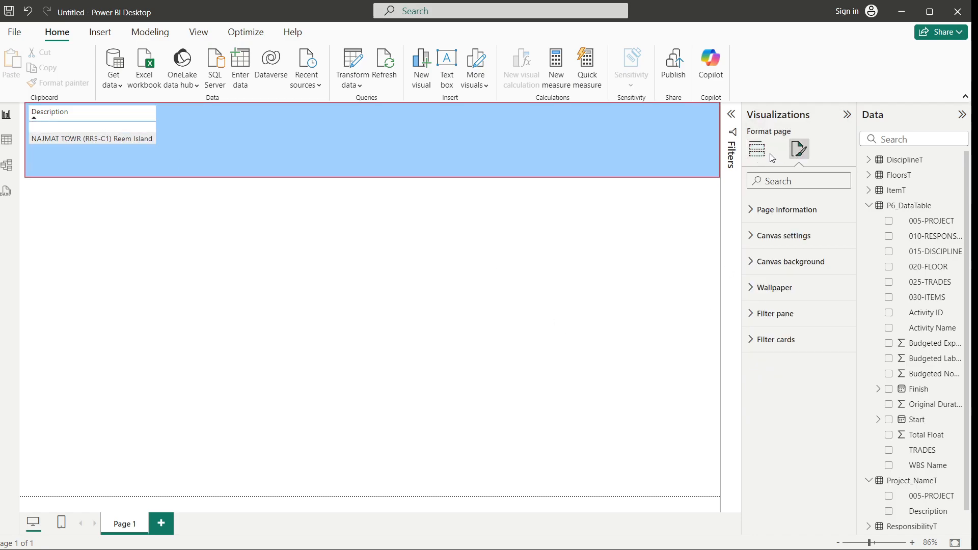
{"action": "left_click", "coordinate": [757, 149]}
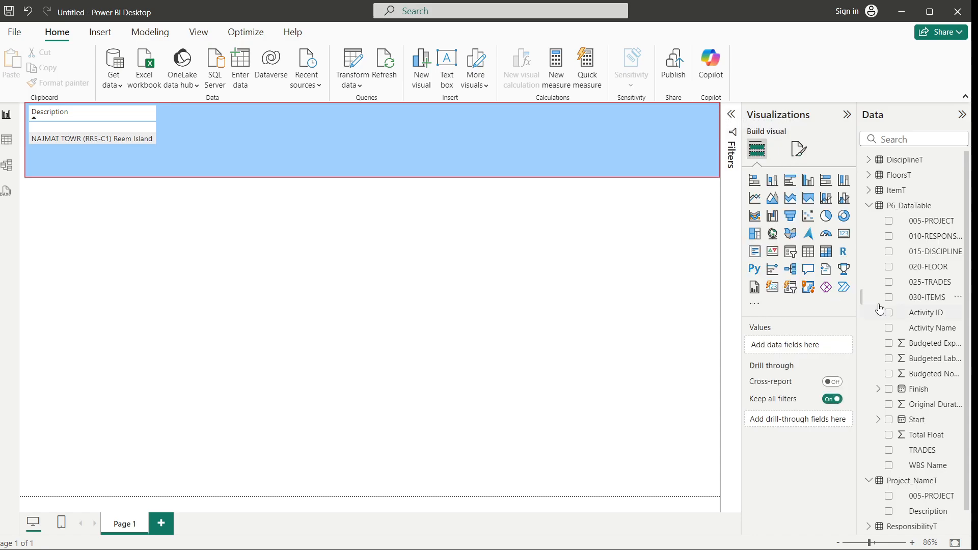
{"action": "left_click", "coordinate": [845, 236]}
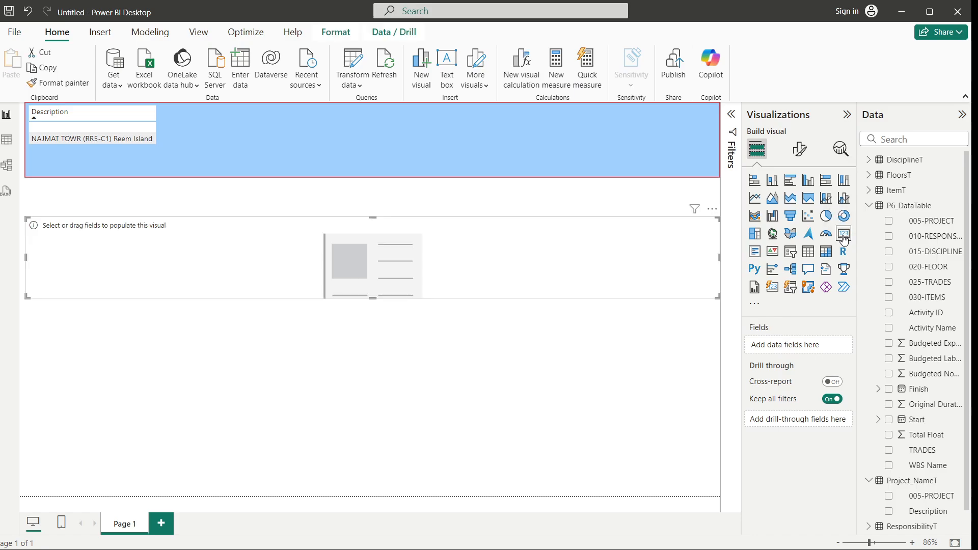
{"action": "left_click", "coordinate": [392, 340]}
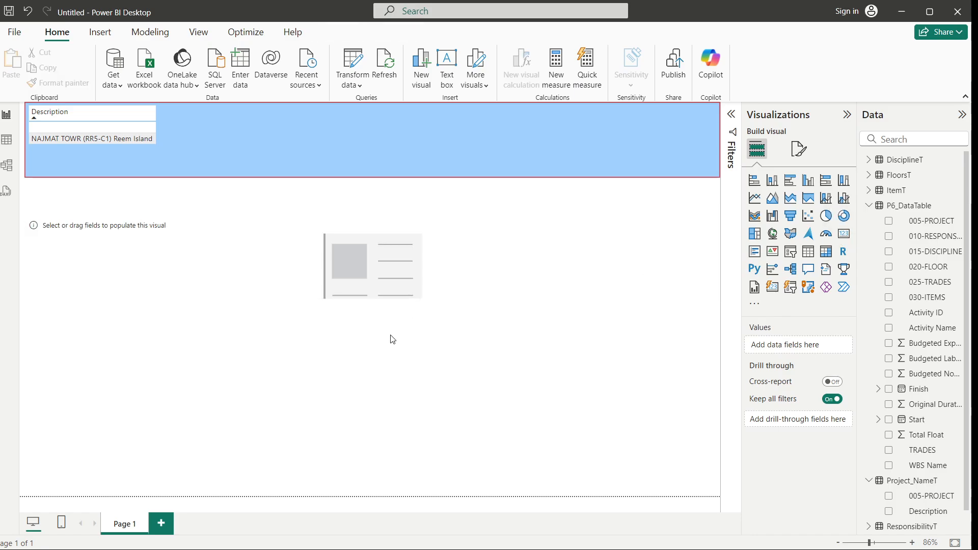
Convert the project name table into a card visual and delete the empty card placeholder
{"action": "left_click", "coordinate": [287, 145]}
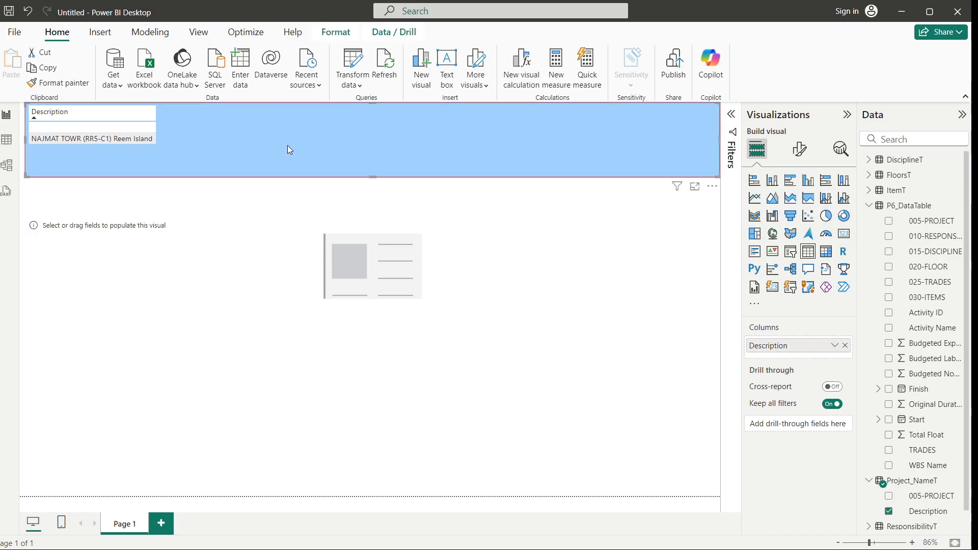
{"action": "left_click", "coordinate": [844, 236]}
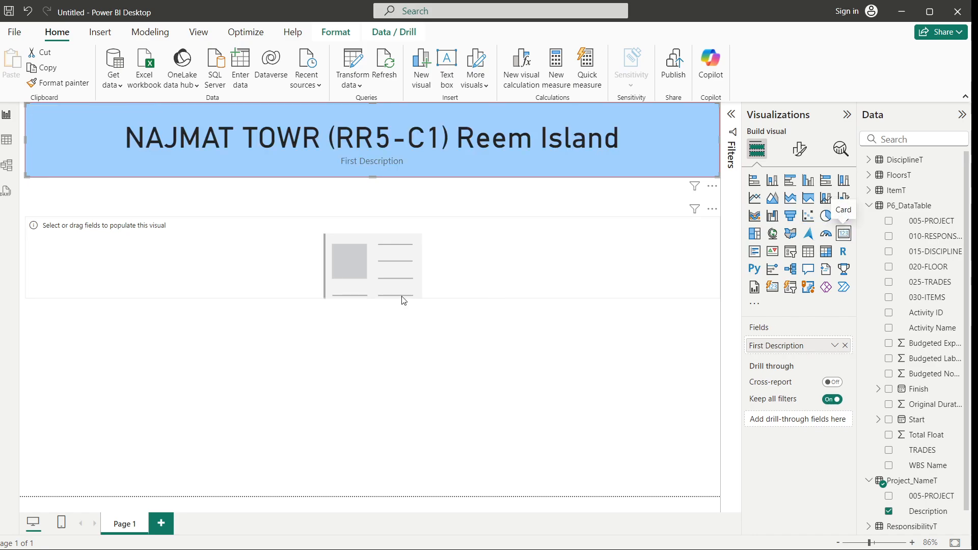
{"action": "left_click", "coordinate": [375, 289]}
{"action": "key", "text": "Delete"}
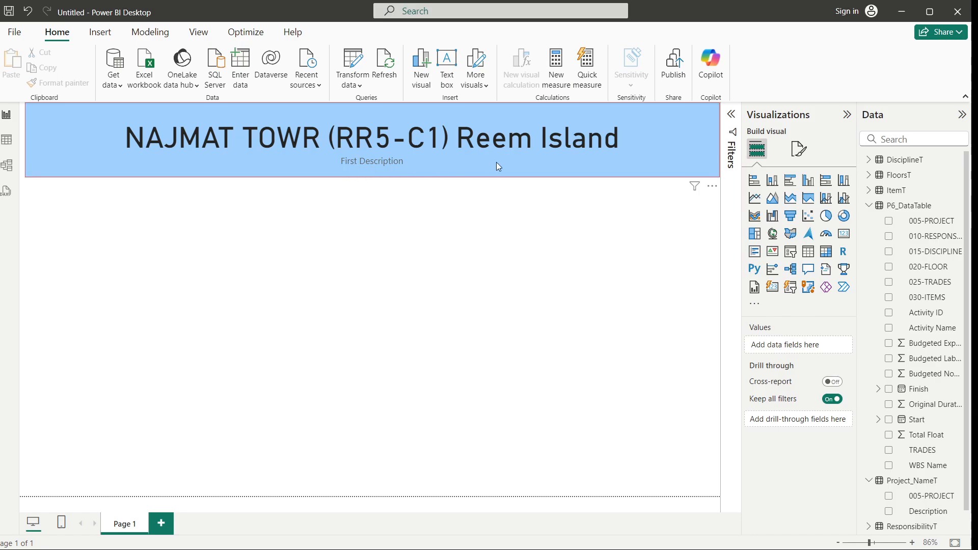
Examine the card's size, position, padding and title settings in the general format options
{"action": "left_click", "coordinate": [799, 148]}
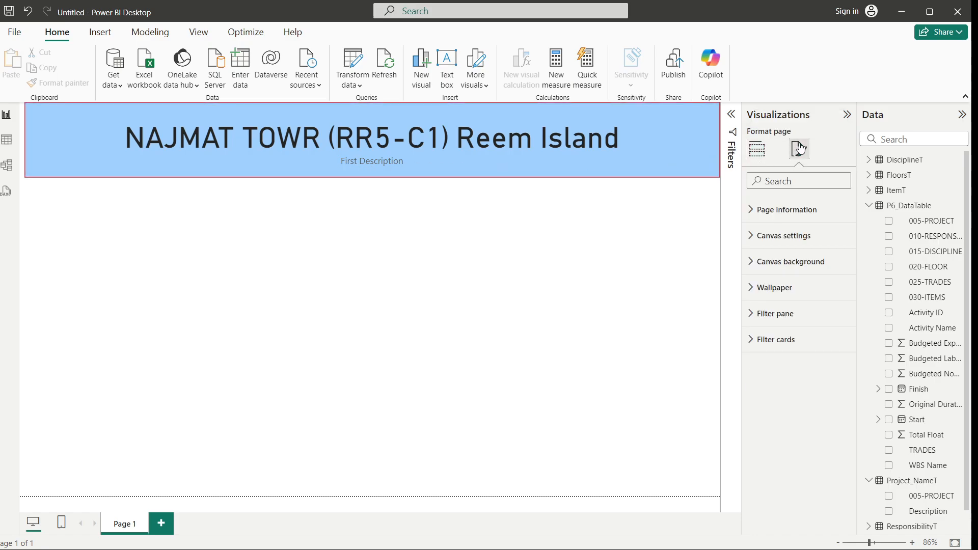
{"action": "left_click", "coordinate": [754, 214]}
{"action": "left_click", "coordinate": [609, 138]}
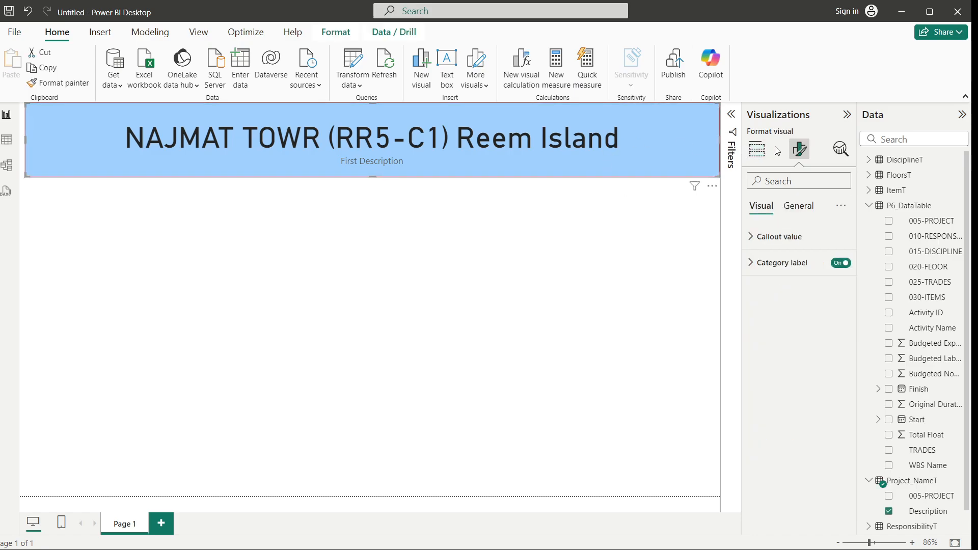
{"action": "left_click", "coordinate": [798, 213]}
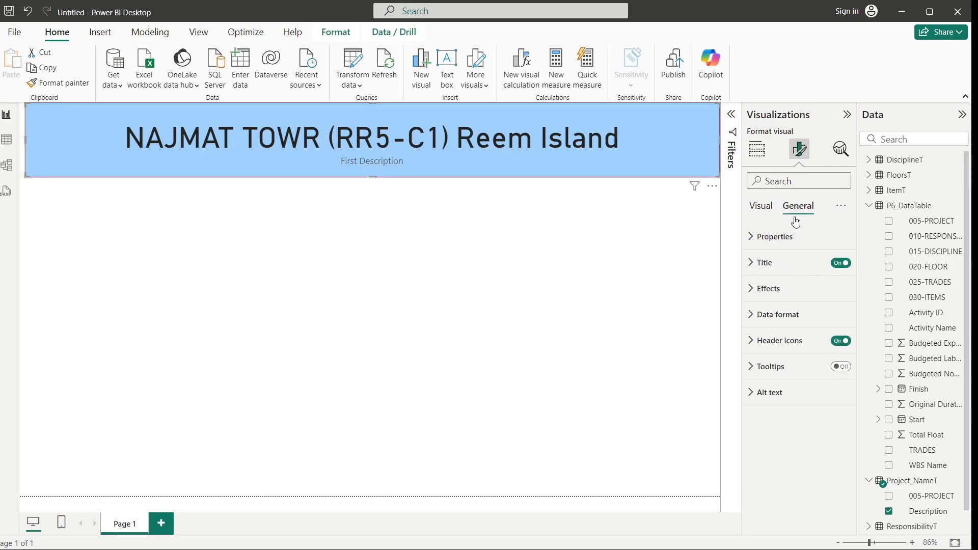
{"action": "left_click", "coordinate": [754, 239]}
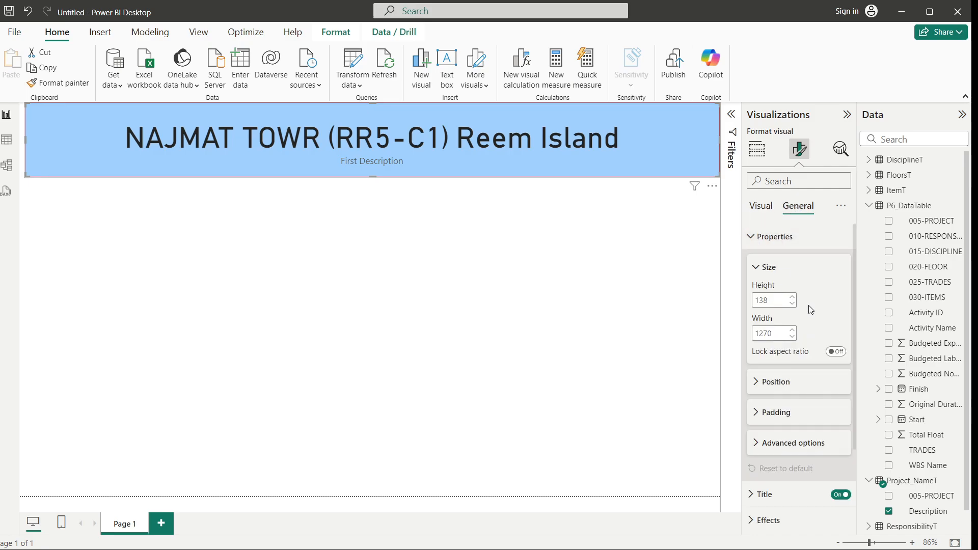
{"action": "scroll", "coordinate": [805, 315], "scroll_direction": "down", "scroll_amount": 2}
{"action": "left_click", "coordinate": [757, 320]}
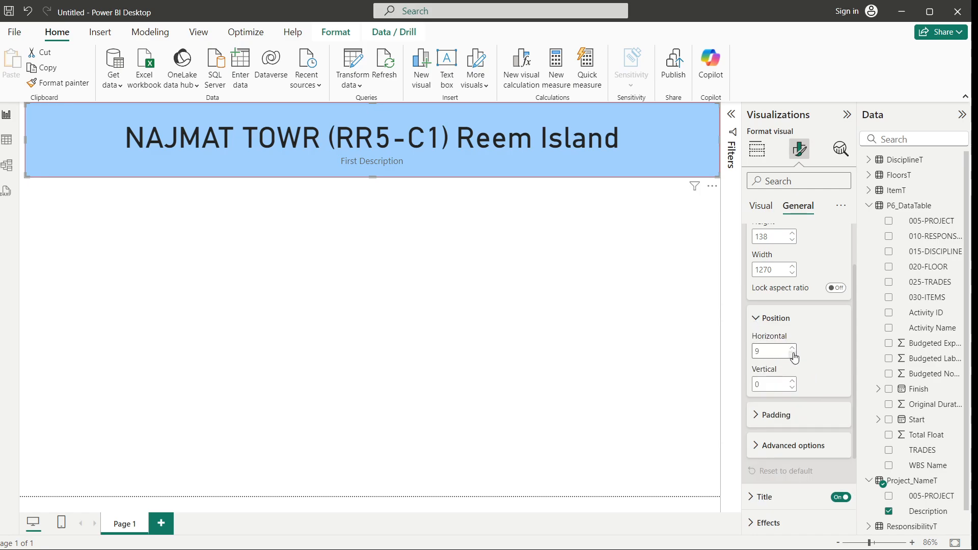
{"action": "left_click", "coordinate": [757, 319]}
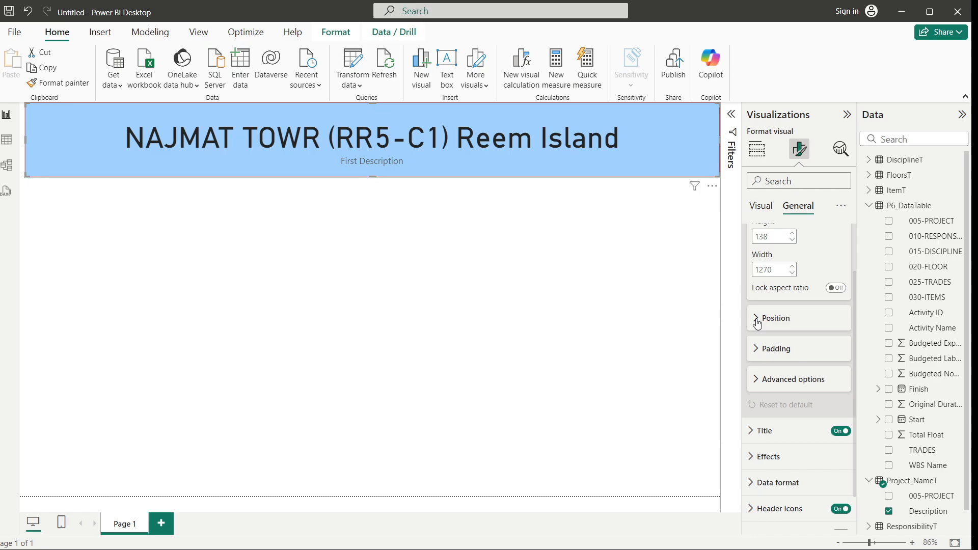
{"action": "left_click", "coordinate": [757, 347]}
{"action": "left_click", "coordinate": [757, 344]}
{"action": "left_click", "coordinate": [750, 388]}
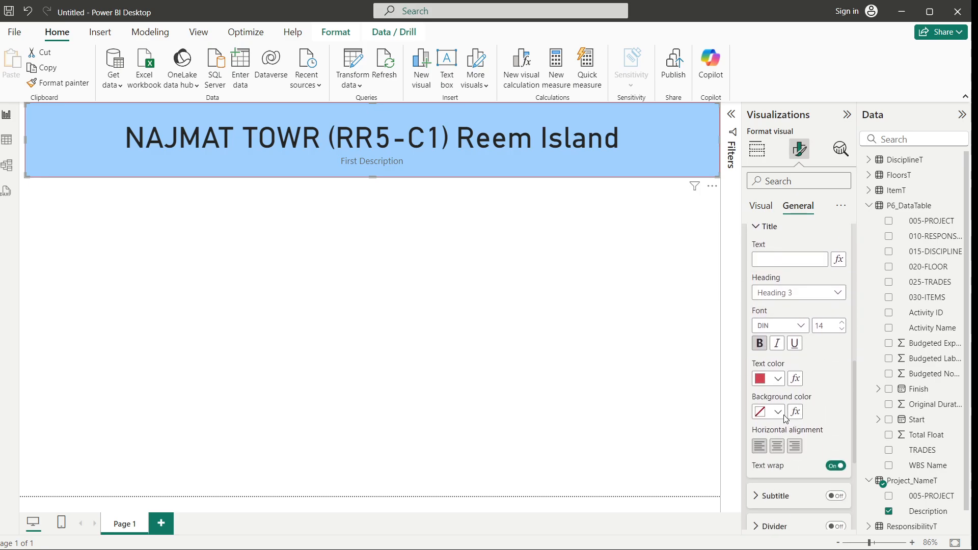
Examine the card's subtitle, divider and effects settings
{"action": "scroll", "coordinate": [788, 416], "scroll_direction": "down", "scroll_amount": 2}
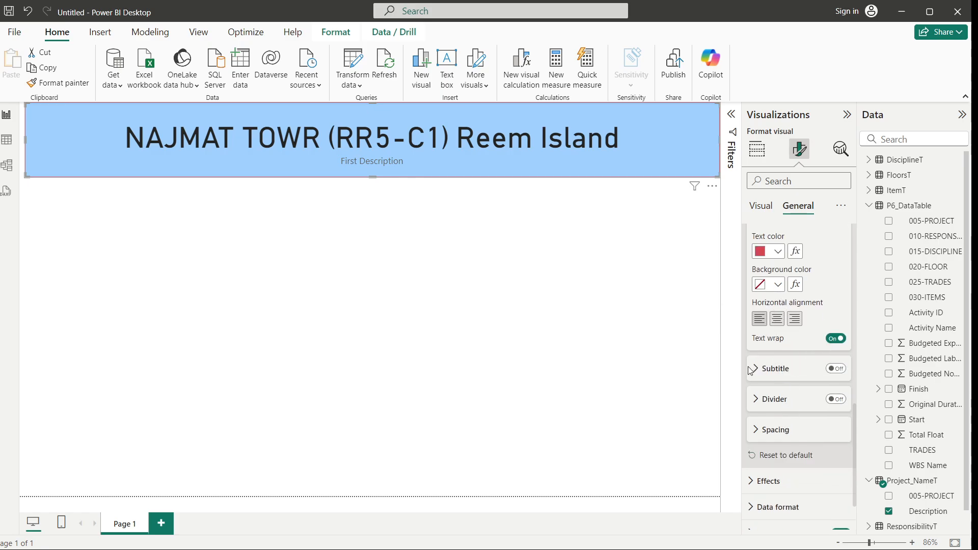
{"action": "left_click", "coordinate": [835, 370]}
{"action": "left_click", "coordinate": [835, 369]}
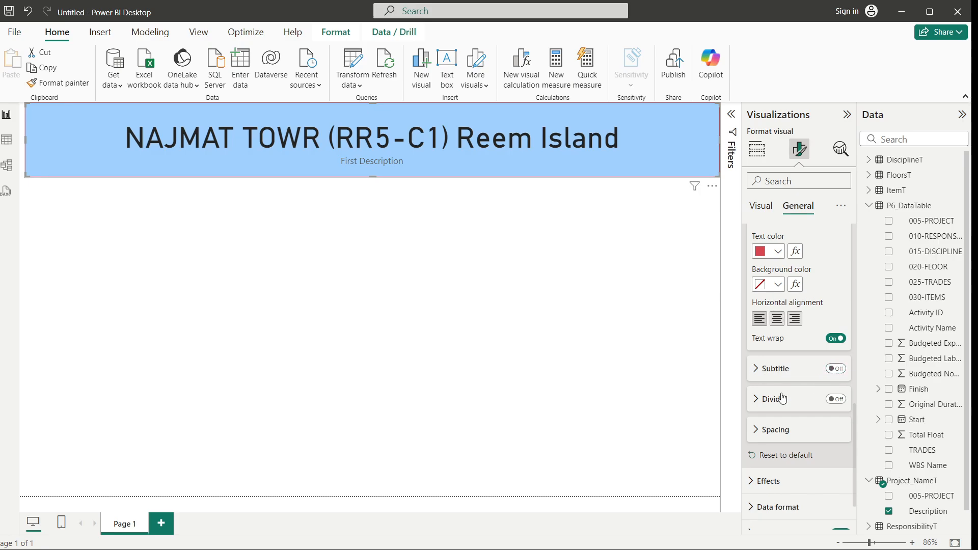
{"action": "left_click", "coordinate": [758, 401]}
{"action": "scroll", "coordinate": [759, 408], "scroll_direction": "down", "scroll_amount": 3}
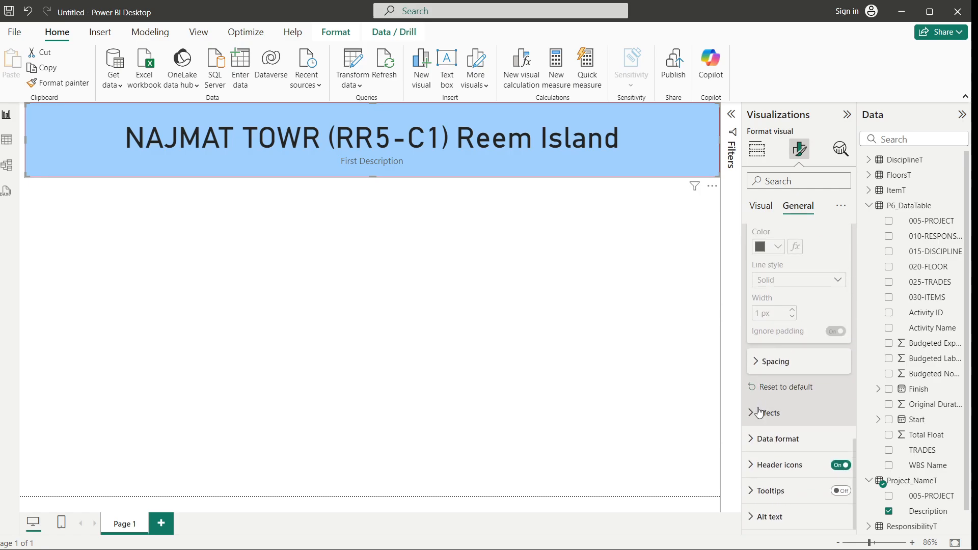
{"action": "left_click", "coordinate": [751, 414]}
{"action": "scroll", "coordinate": [753, 418], "scroll_direction": "down", "scroll_amount": 3}
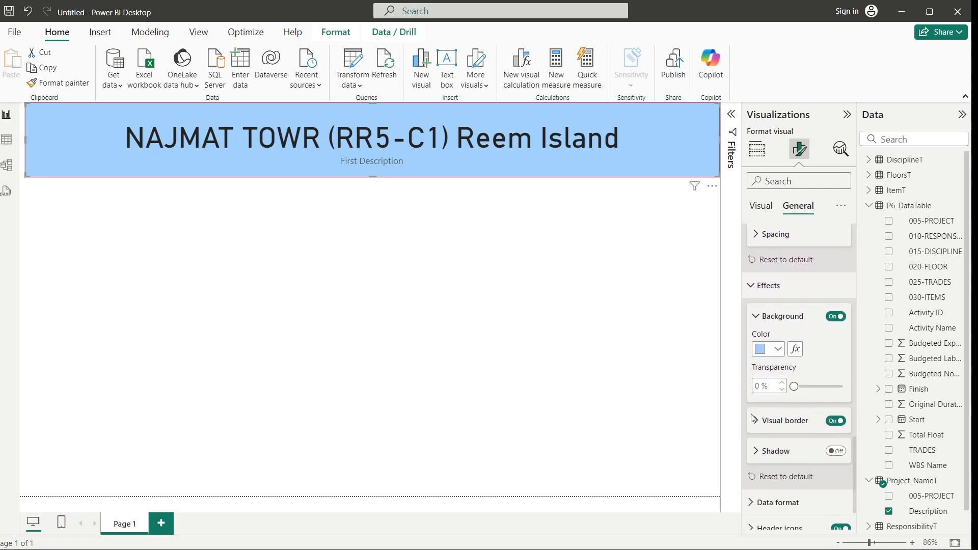
{"action": "scroll", "coordinate": [755, 423], "scroll_direction": "down", "scroll_amount": 2}
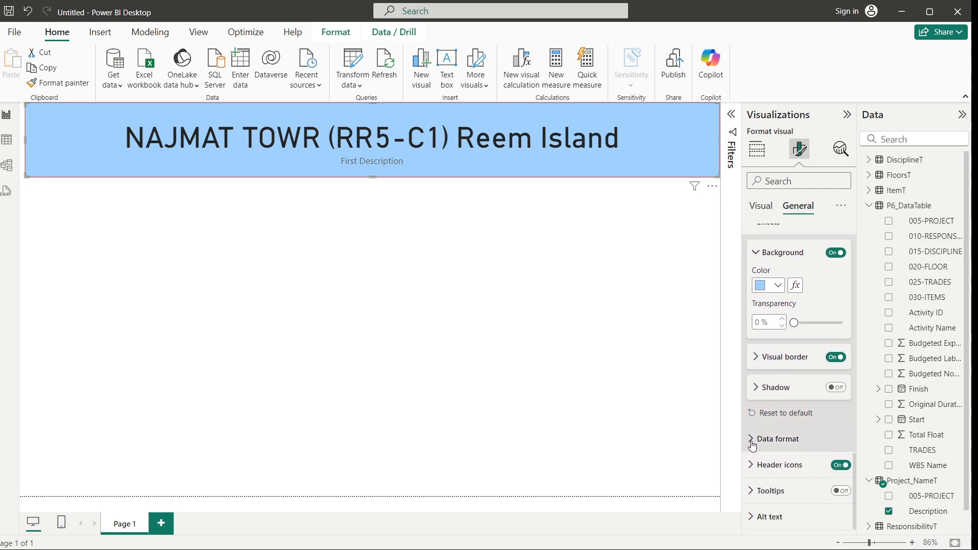
{"action": "scroll", "coordinate": [750, 262], "scroll_direction": "up", "scroll_amount": 10}
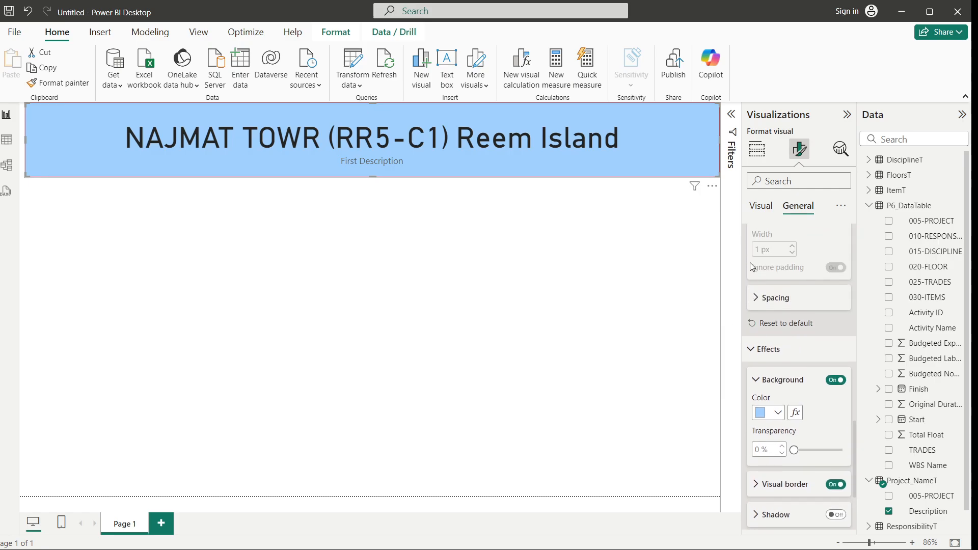
{"action": "left_click", "coordinate": [753, 161]}
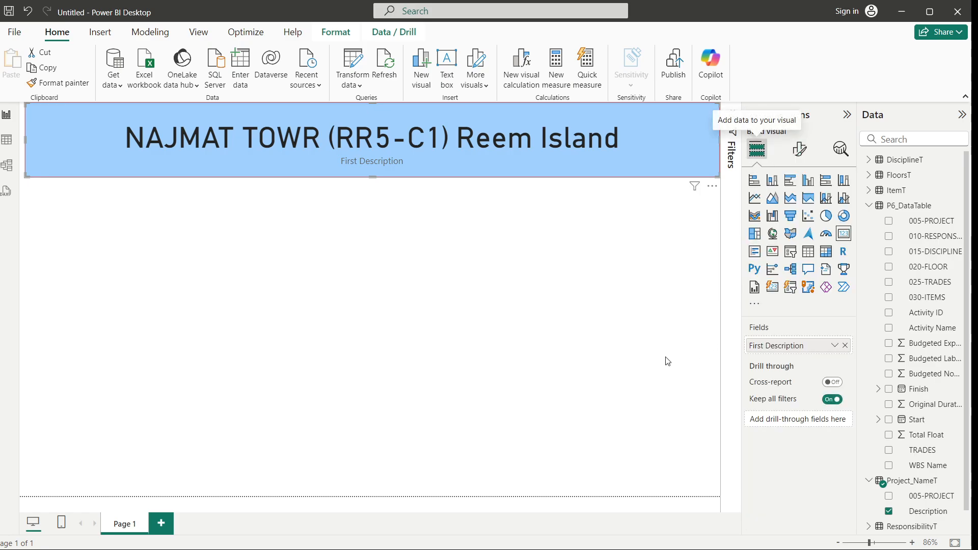
Shorten the project name card by raising its bottom edge
{"action": "left_click", "coordinate": [411, 327]}
{"action": "left_click", "coordinate": [424, 169]}
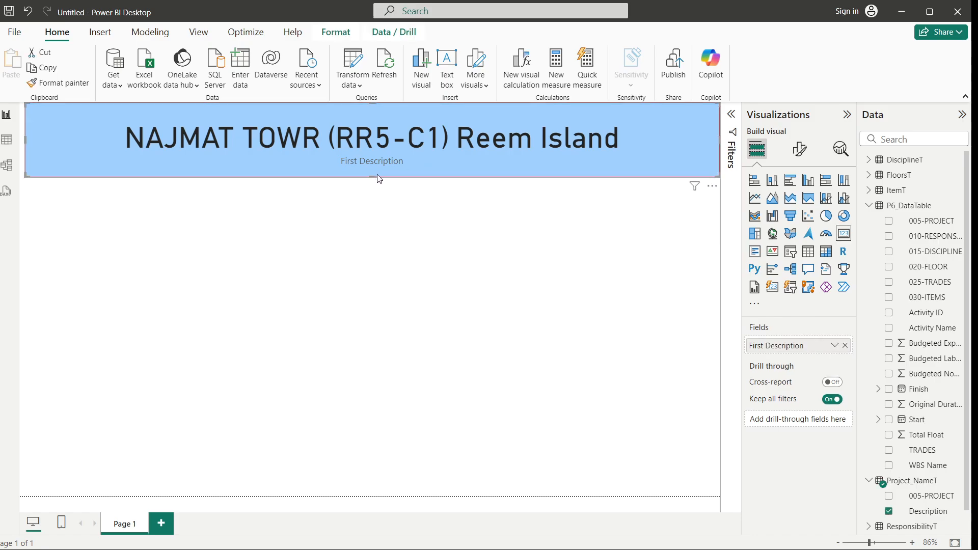
{"action": "left_click_drag", "start_coordinate": [371, 176], "coordinate": [374, 160]}
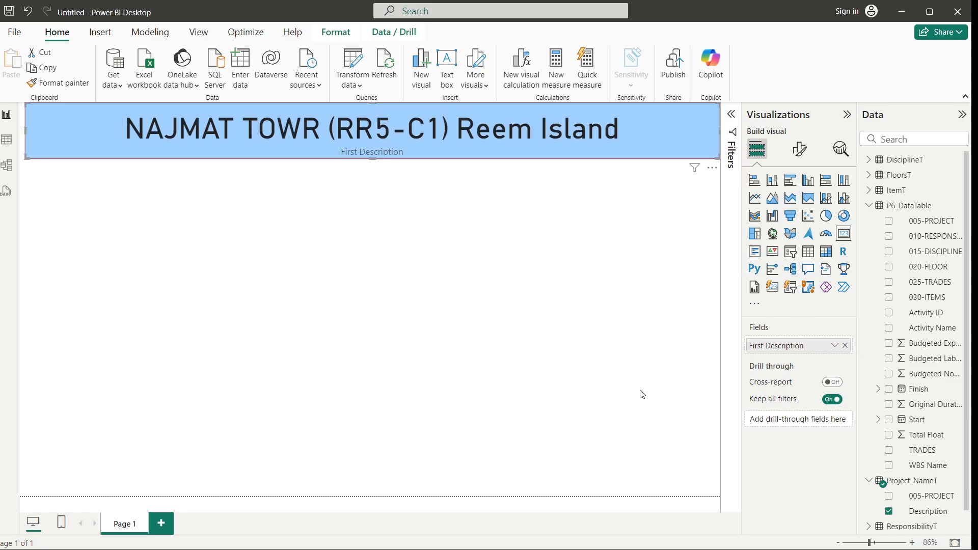
Add a card visual showing the sum of Budgeted Expense Cost from P6_DataTable
{"action": "left_click", "coordinate": [642, 395]}
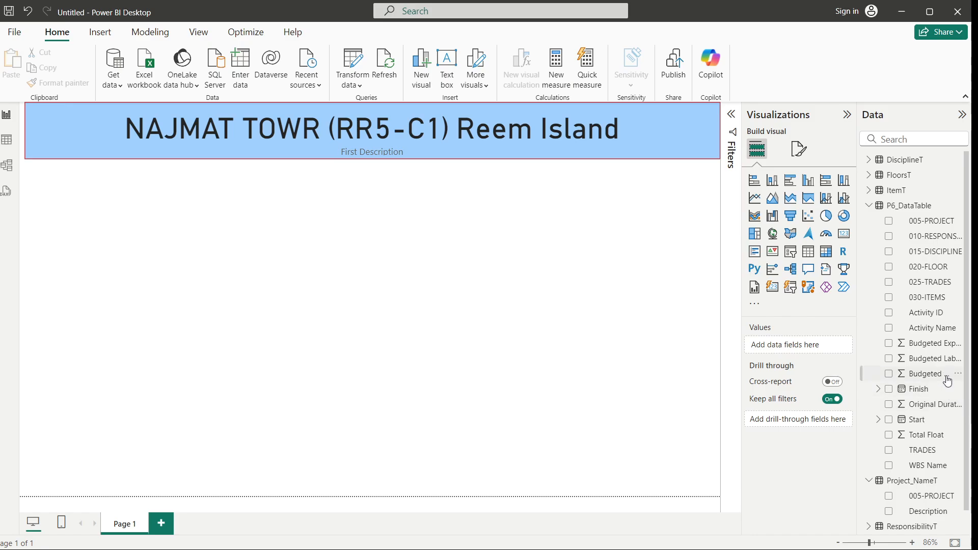
{"action": "double_click", "coordinate": [487, 348]}
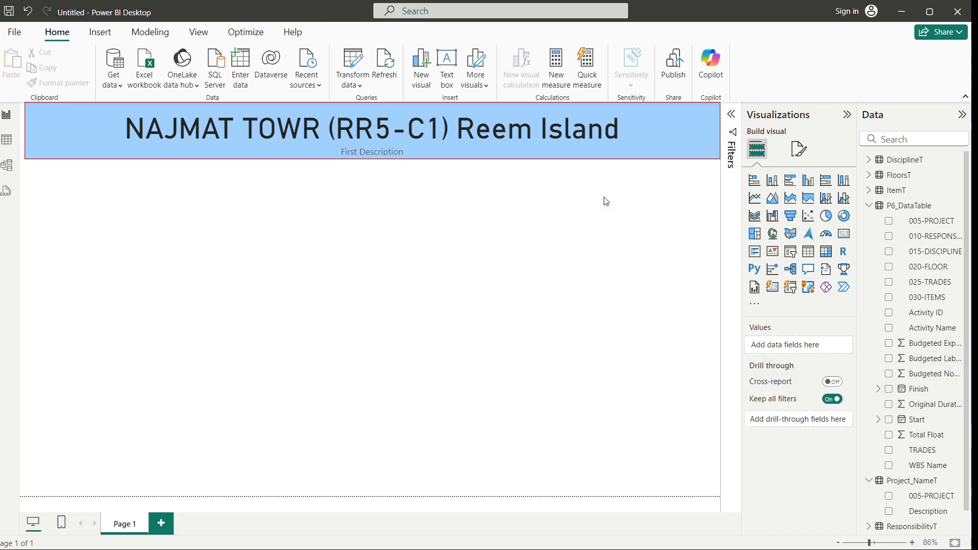
{"action": "left_click", "coordinate": [926, 344]}
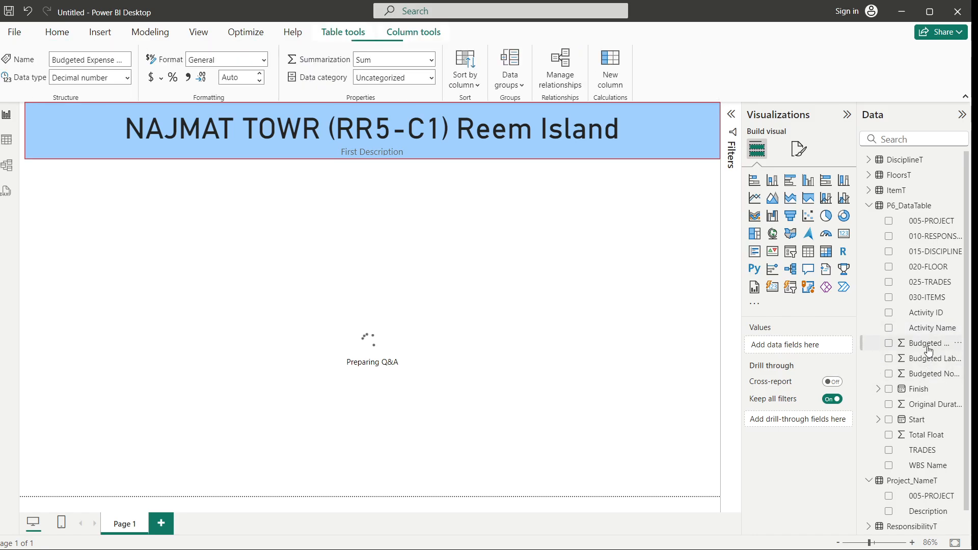
{"action": "left_click", "coordinate": [889, 345]}
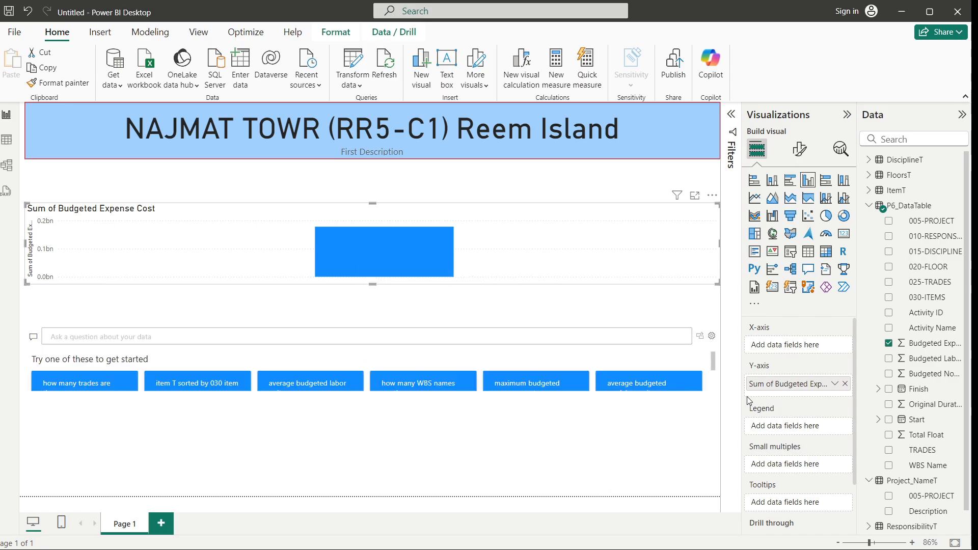
{"action": "left_click", "coordinate": [843, 234]}
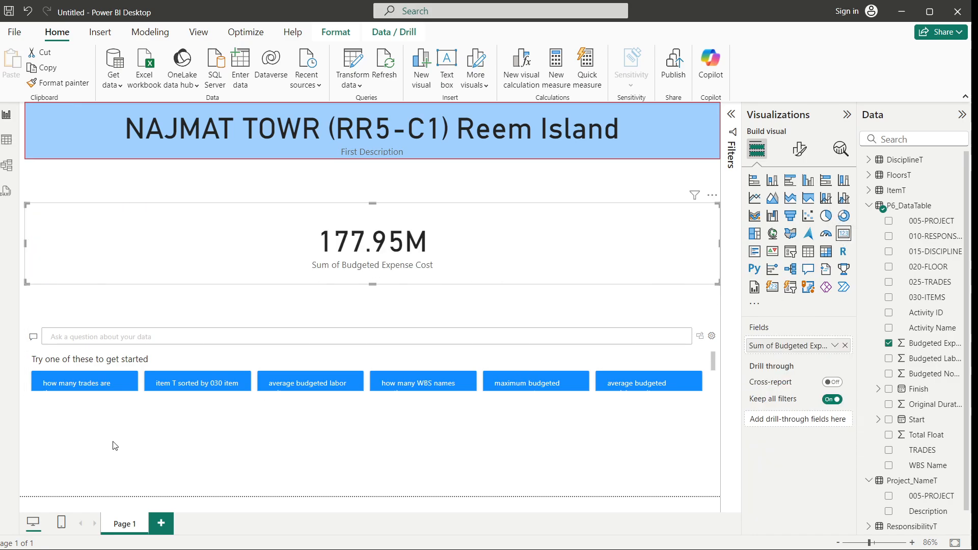
Delete the Q&A visual from the page
{"action": "left_click", "coordinate": [115, 363]}
{"action": "left_click", "coordinate": [115, 361]}
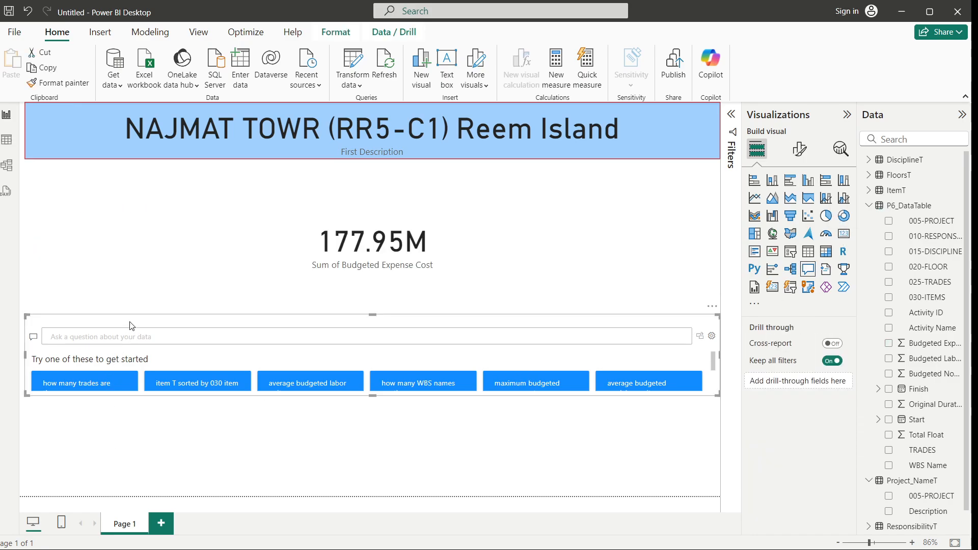
{"action": "key", "text": "Delete"}
Resize the Budgeted Expense Cost card to about half the page width and a shorter height
{"action": "left_click", "coordinate": [354, 270]}
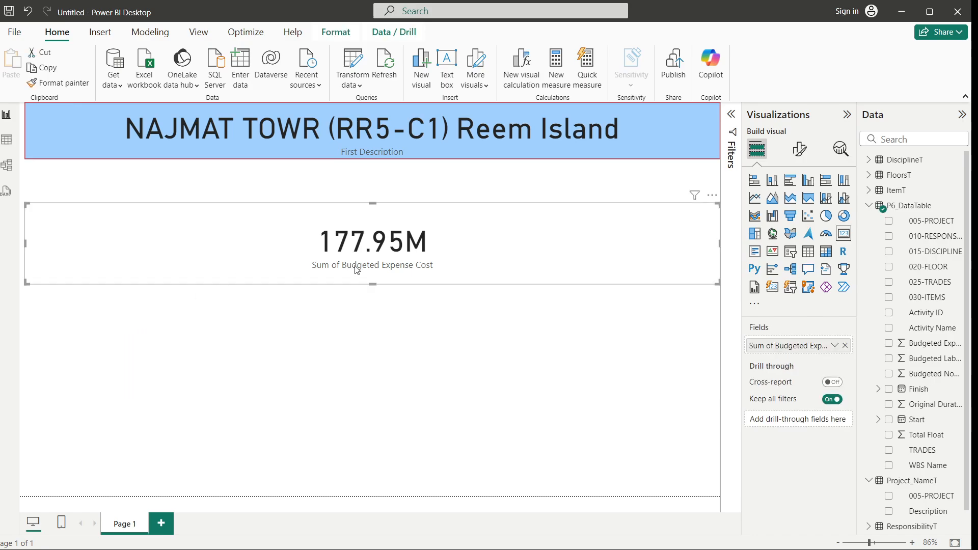
{"action": "left_click_drag", "start_coordinate": [719, 246], "coordinate": [392, 245]}
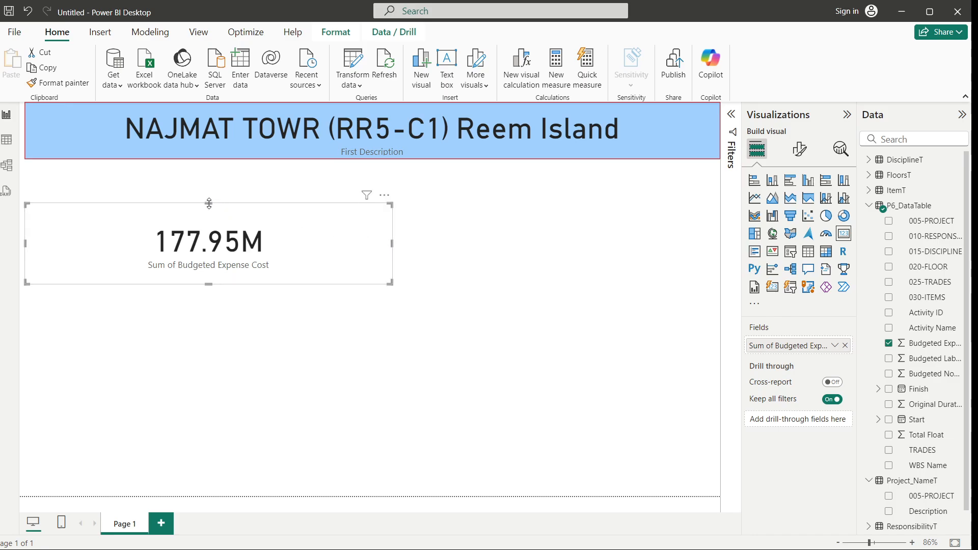
{"action": "left_click_drag", "start_coordinate": [172, 289], "coordinate": [174, 245]}
{"action": "left_click", "coordinate": [234, 351]}
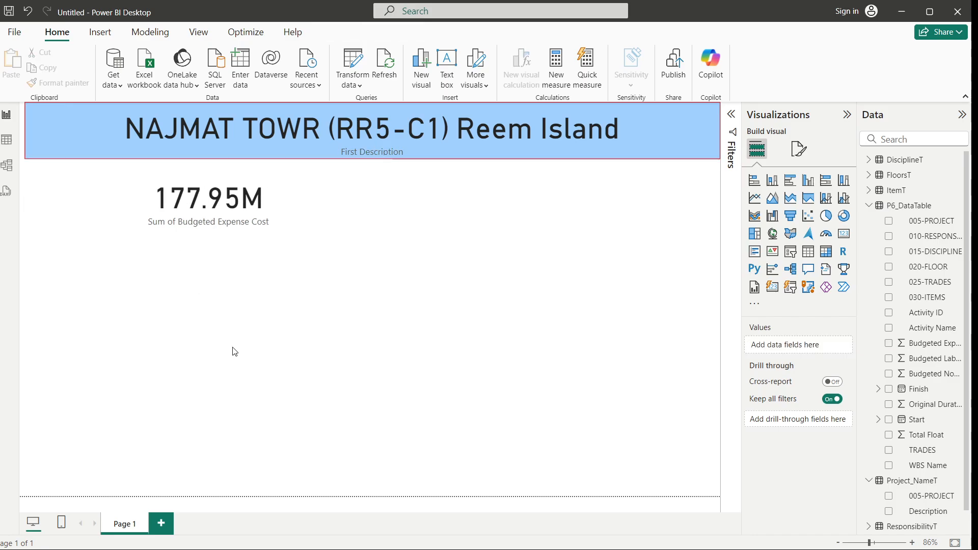
Set the Budgeted Expense Cost card's background to a light orange
{"action": "left_click", "coordinate": [295, 199]}
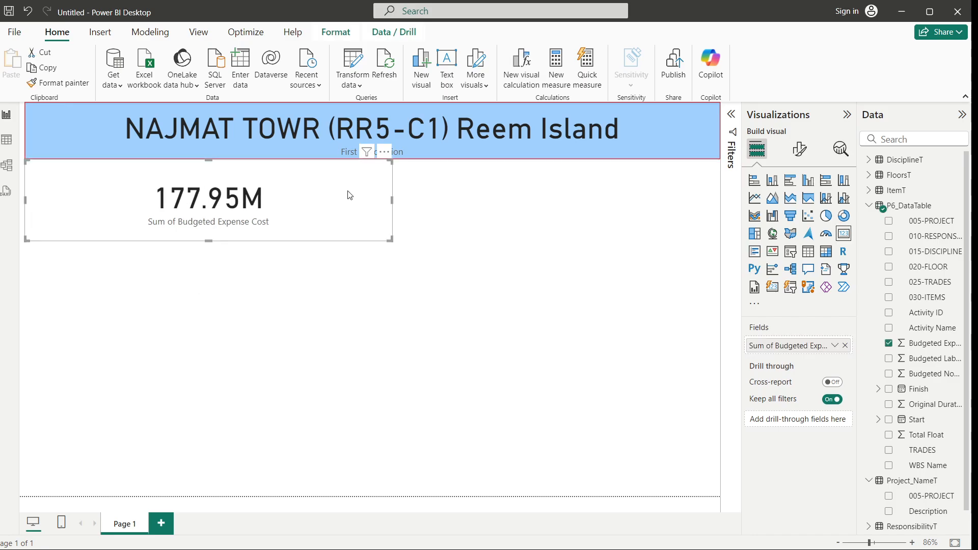
{"action": "left_click", "coordinate": [801, 151]}
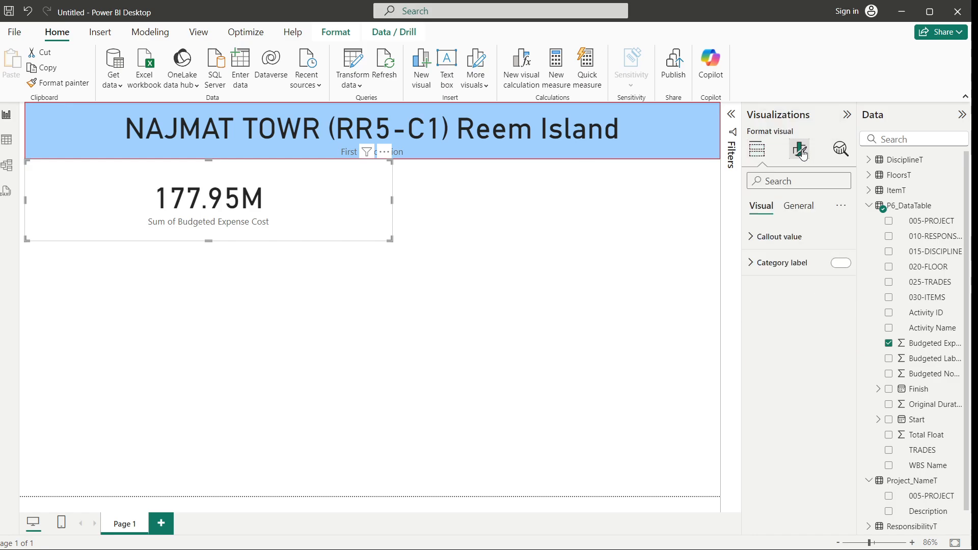
{"action": "left_click", "coordinate": [799, 209]}
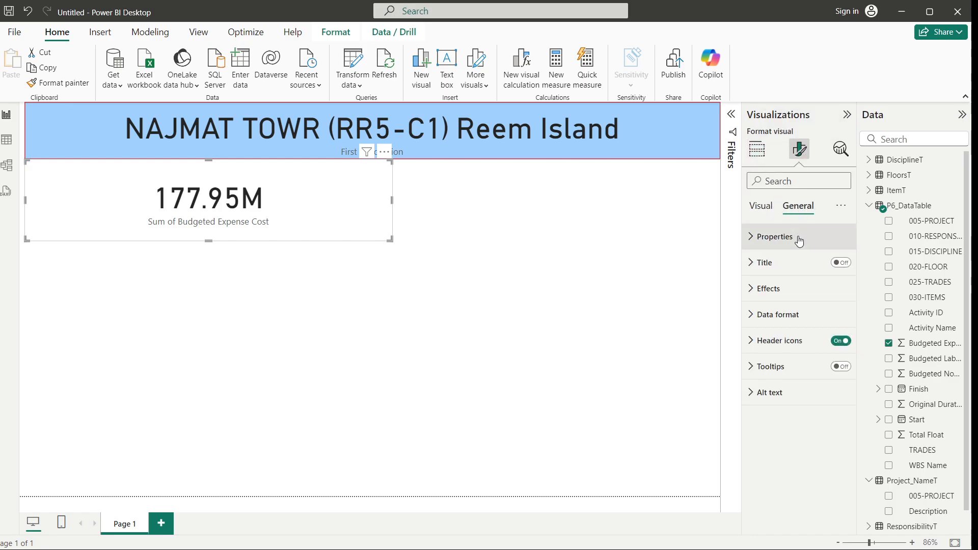
{"action": "left_click", "coordinate": [755, 289]}
{"action": "left_click", "coordinate": [777, 352]}
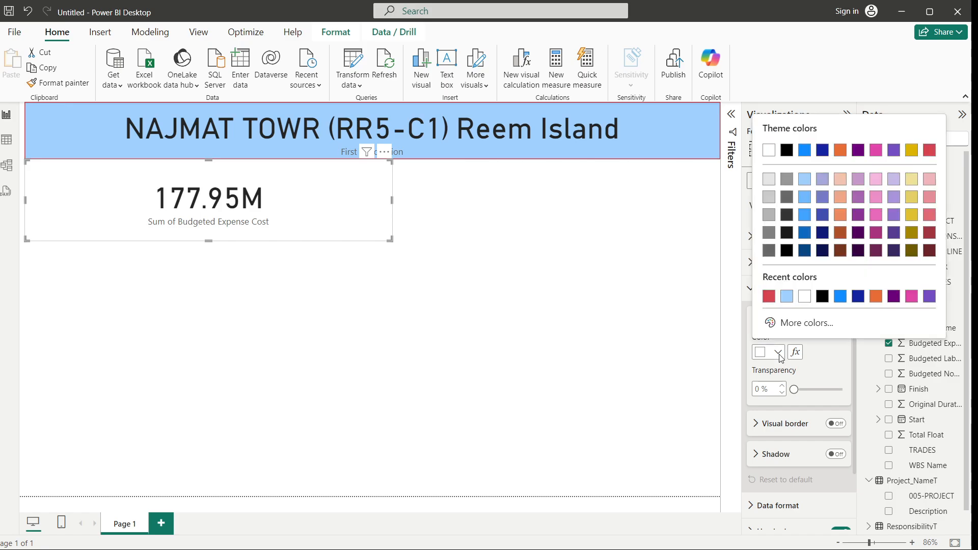
{"action": "left_click", "coordinate": [840, 182]}
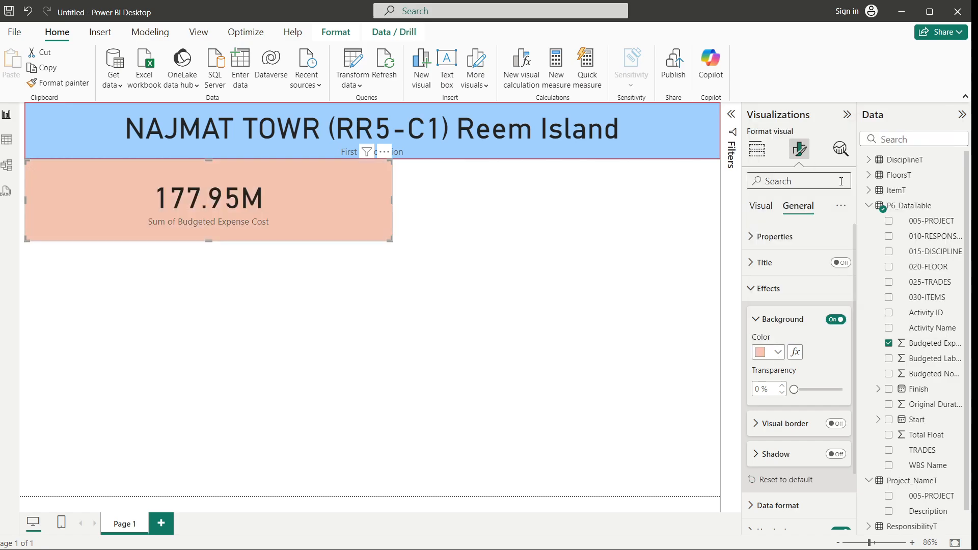
Turn on the card's visual border and colour it red #D64550
{"action": "left_click", "coordinate": [762, 423]}
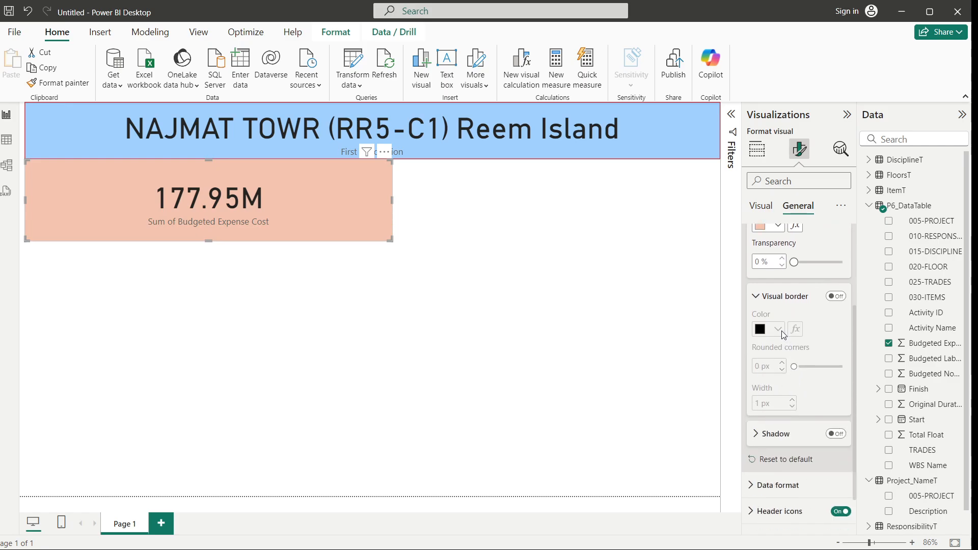
{"action": "left_click", "coordinate": [840, 296]}
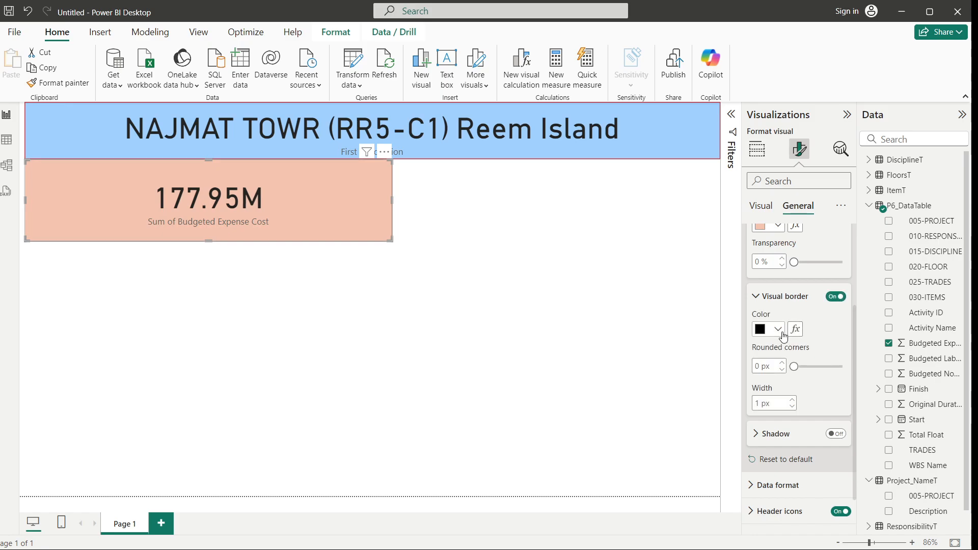
{"action": "left_click", "coordinate": [778, 329]}
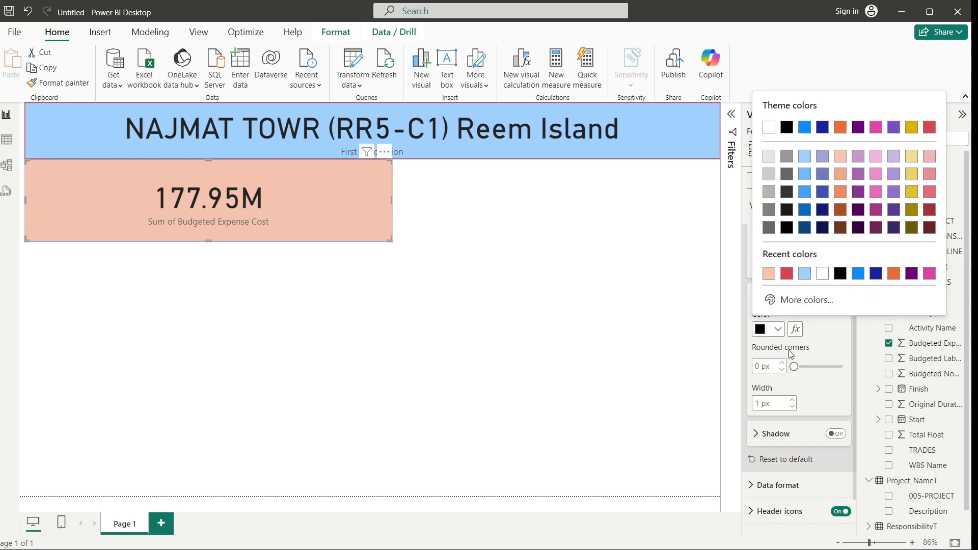
{"action": "left_click", "coordinate": [787, 274]}
{"action": "left_click", "coordinate": [487, 397]}
Shorten the Budgeted Expense Cost card by raising its bottom edge to meet the content
{"action": "left_click", "coordinate": [237, 225]}
{"action": "left_click_drag", "start_coordinate": [212, 241], "coordinate": [208, 227]}
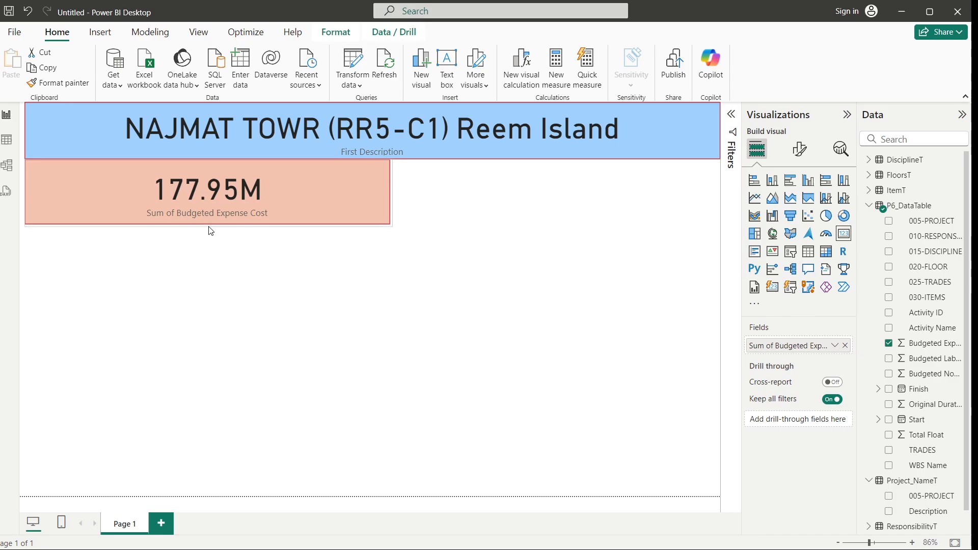
{"action": "left_click", "coordinate": [446, 266]}
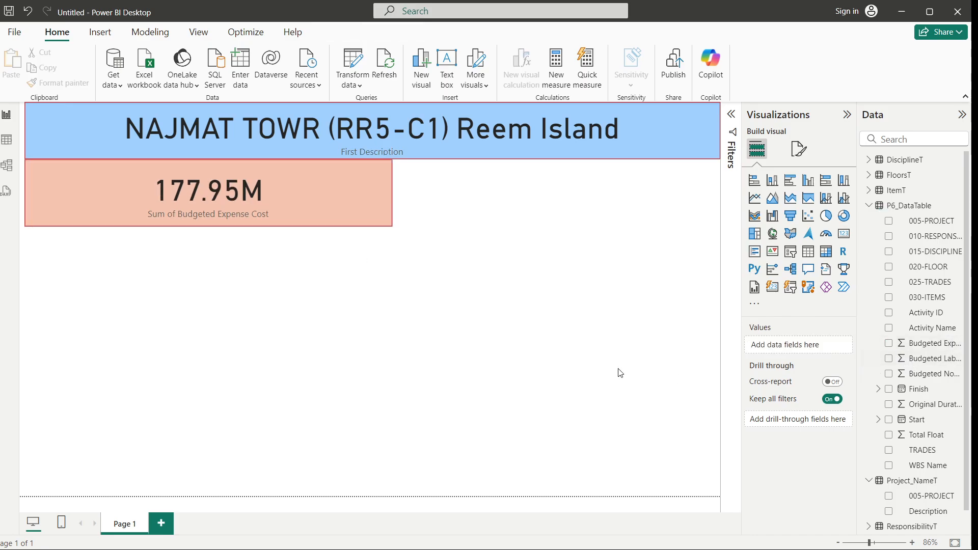
Add a card visual showing the sum of Budgeted Labor Units
{"action": "left_click", "coordinate": [889, 361]}
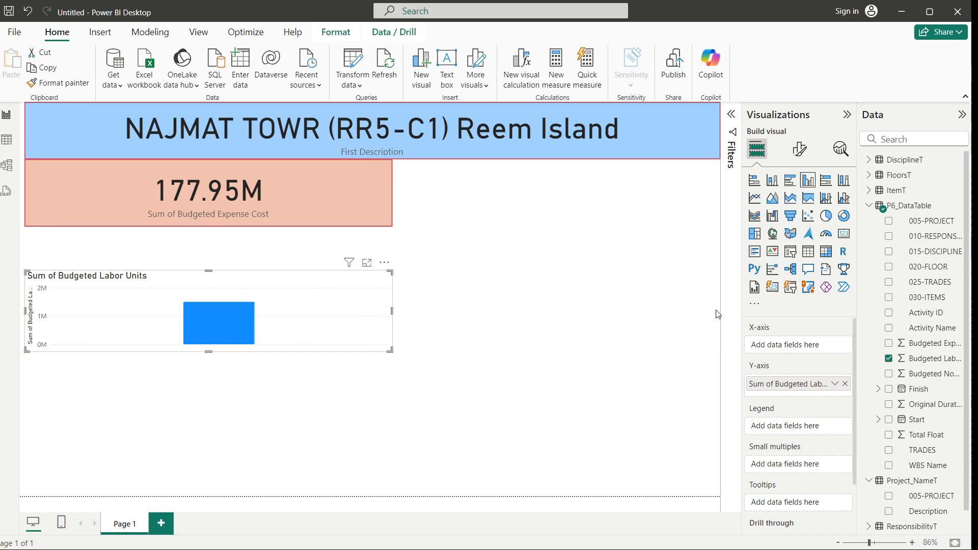
{"action": "left_click", "coordinate": [843, 236]}
Place the Budgeted Labor Units card beside the expense card, filling the remaining width at the same height
{"action": "left_click_drag", "start_coordinate": [295, 275], "coordinate": [654, 166]}
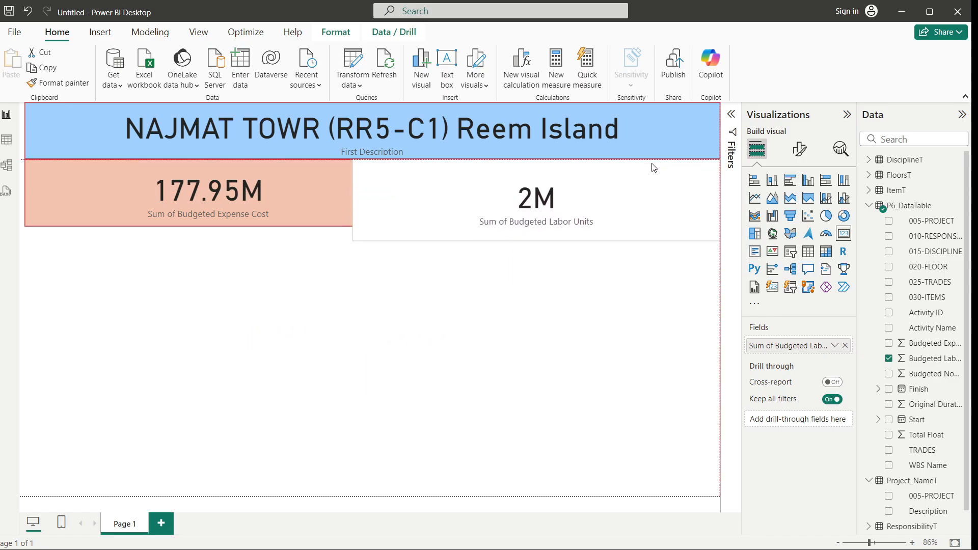
{"action": "left_click_drag", "start_coordinate": [348, 200], "coordinate": [393, 200]}
{"action": "left_click_drag", "start_coordinate": [559, 239], "coordinate": [559, 226]}
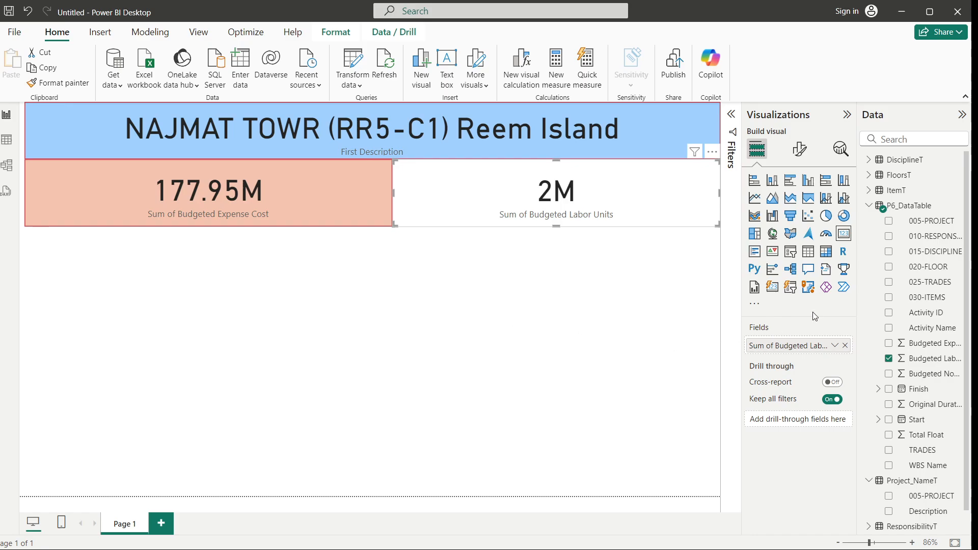
Set the Budgeted Labor Units card's background to magenta
{"action": "left_click", "coordinate": [800, 149]}
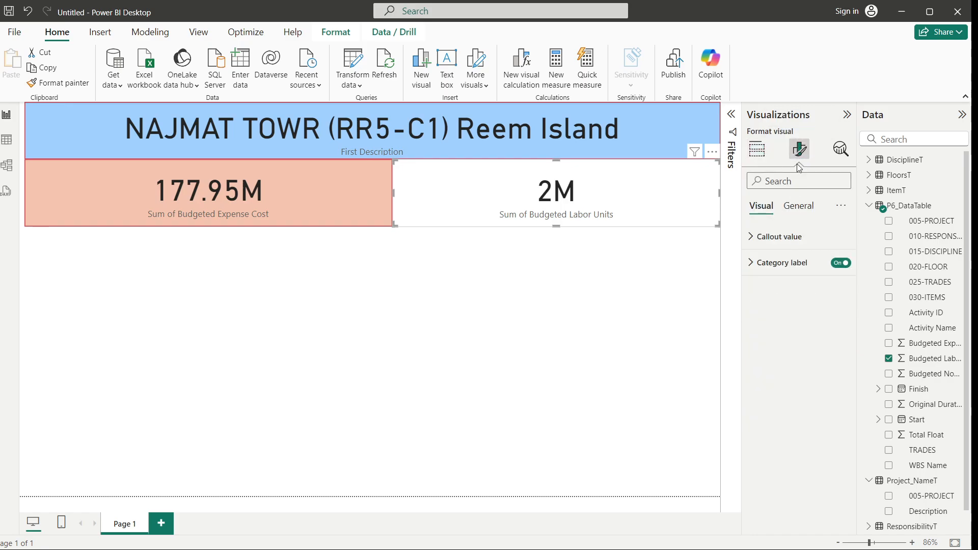
{"action": "left_click", "coordinate": [796, 212]}
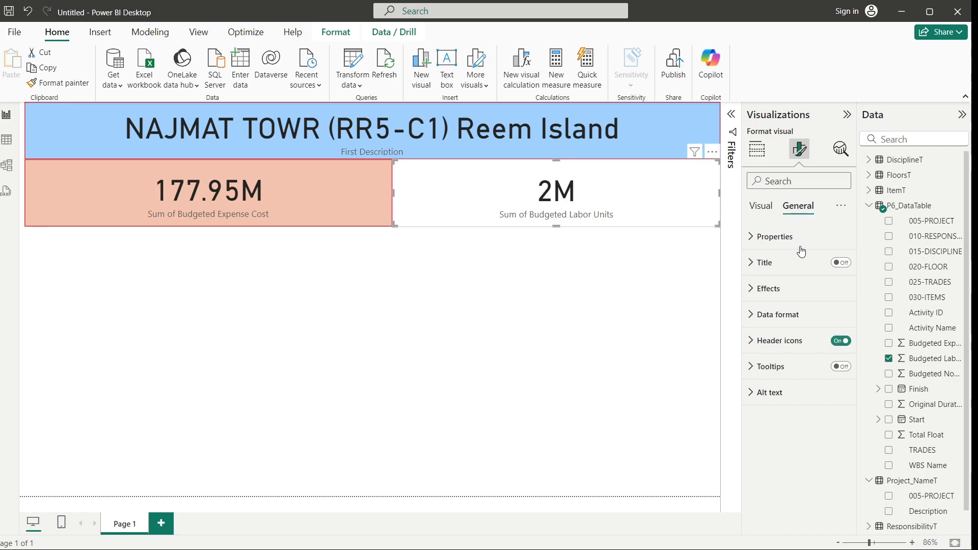
{"action": "left_click", "coordinate": [754, 289]}
{"action": "left_click", "coordinate": [778, 355]}
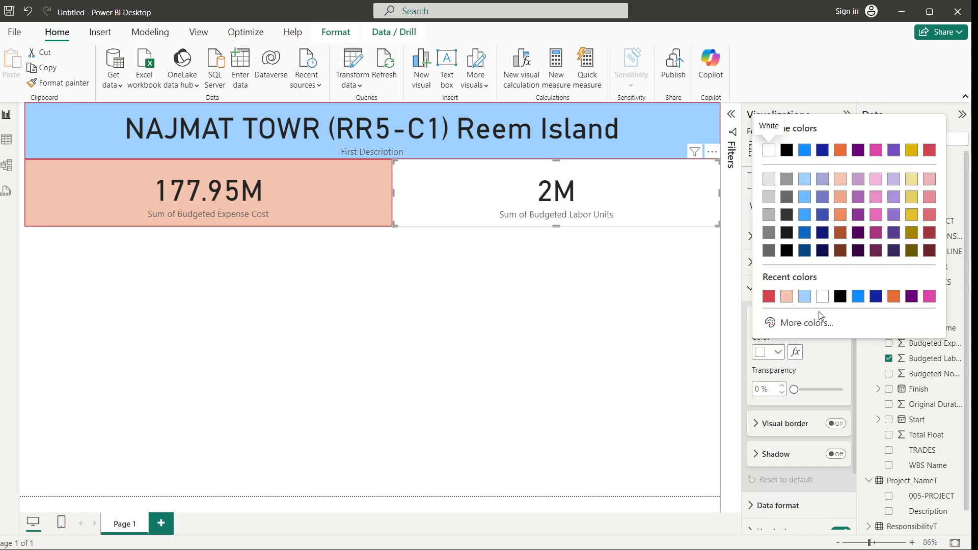
{"action": "left_click", "coordinate": [930, 298]}
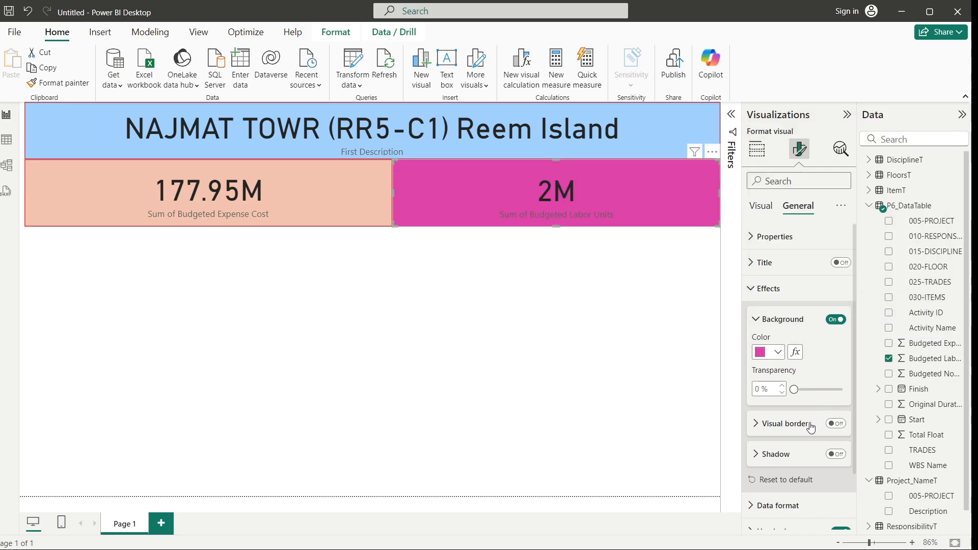
Turn on the labor units card's visual border with a 2 px width and dark blue colour
{"action": "left_click", "coordinate": [757, 426]}
{"action": "left_click", "coordinate": [838, 424]}
{"action": "scroll", "coordinate": [833, 454], "scroll_direction": "down", "scroll_amount": 3}
{"action": "left_click", "coordinate": [792, 401]}
{"action": "left_click", "coordinate": [778, 329]}
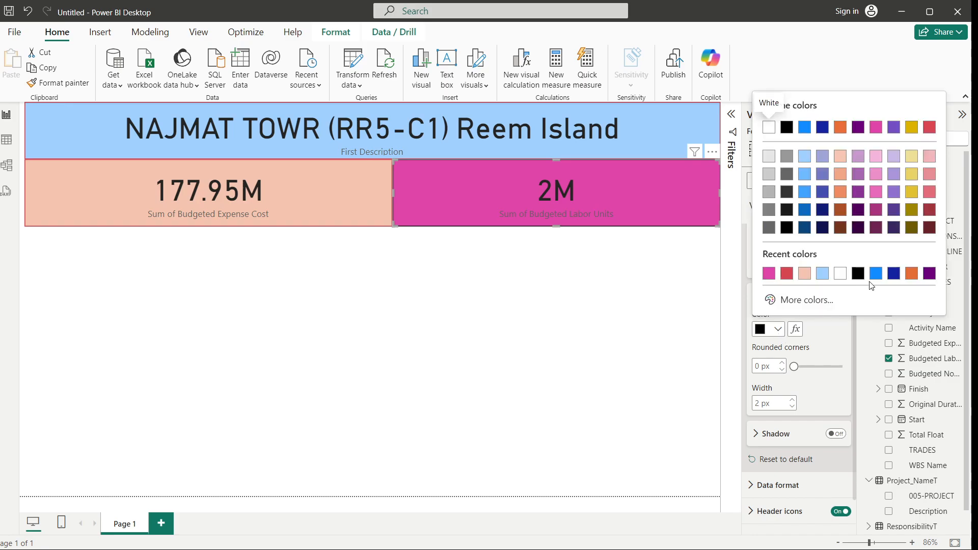
{"action": "left_click", "coordinate": [822, 213]}
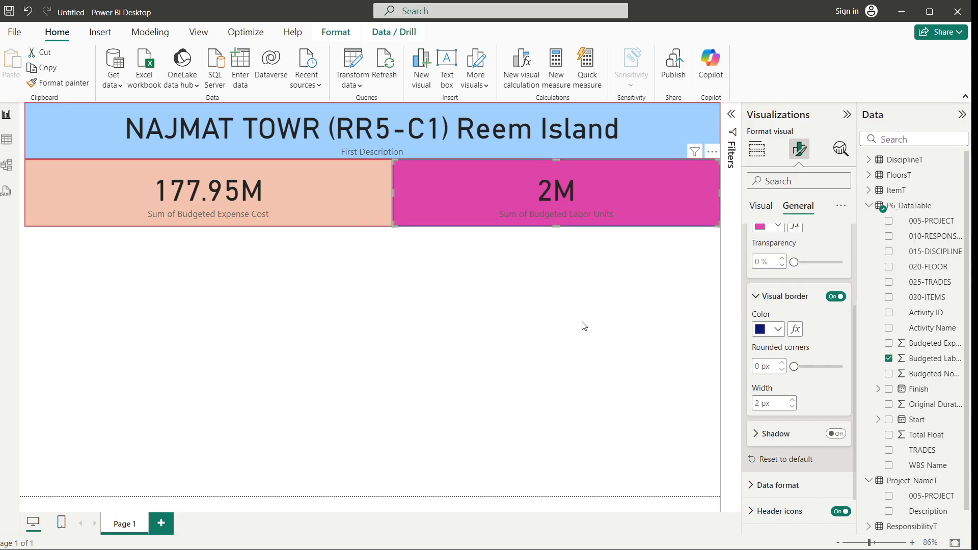
{"action": "left_click", "coordinate": [492, 393]}
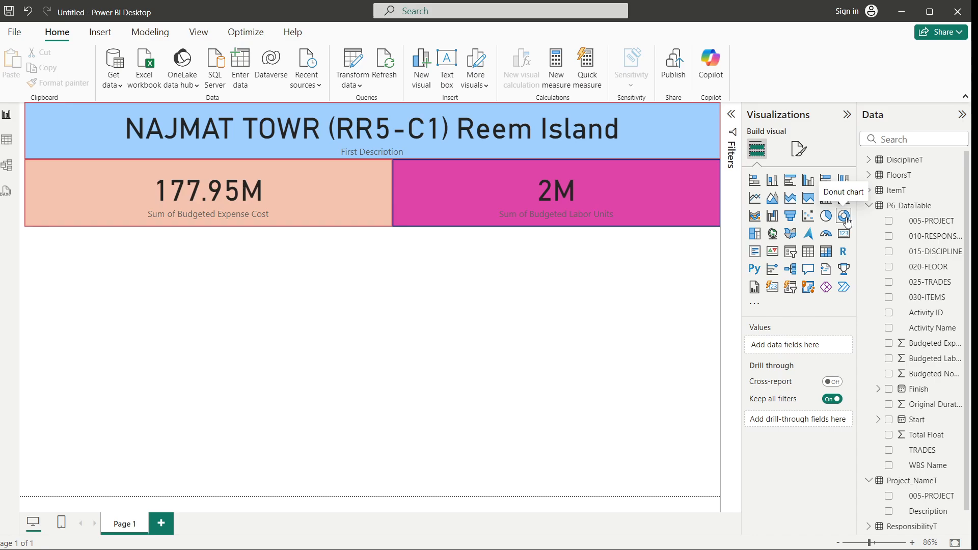
Add a line chart beneath the expense card and stretch it down to about the page's lower third
{"action": "left_click", "coordinate": [756, 205]}
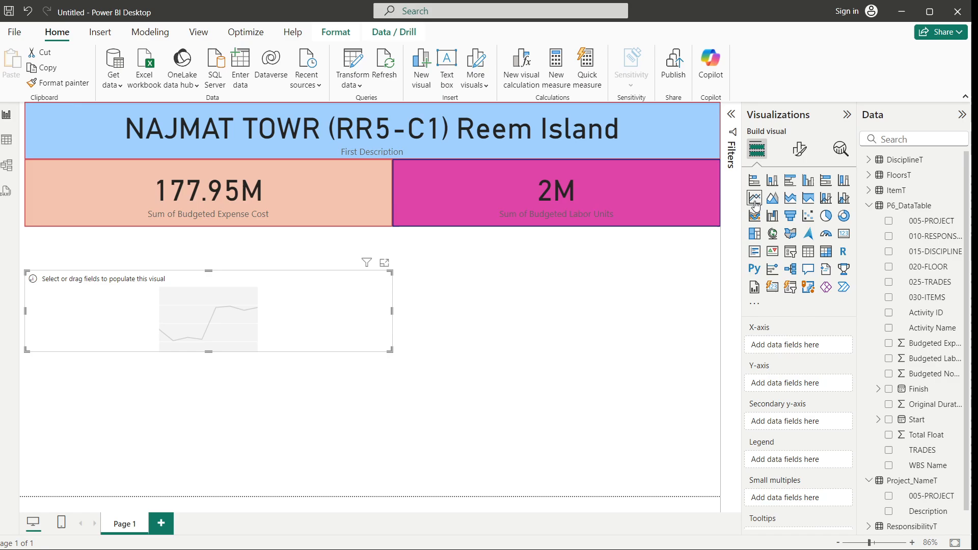
{"action": "left_click_drag", "start_coordinate": [210, 271], "coordinate": [211, 227]}
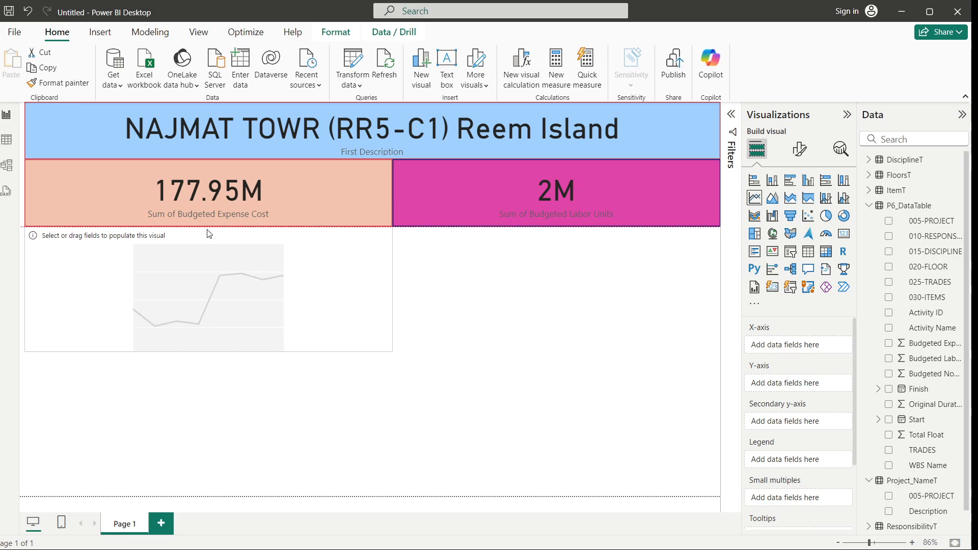
{"action": "left_click_drag", "start_coordinate": [208, 352], "coordinate": [206, 452]}
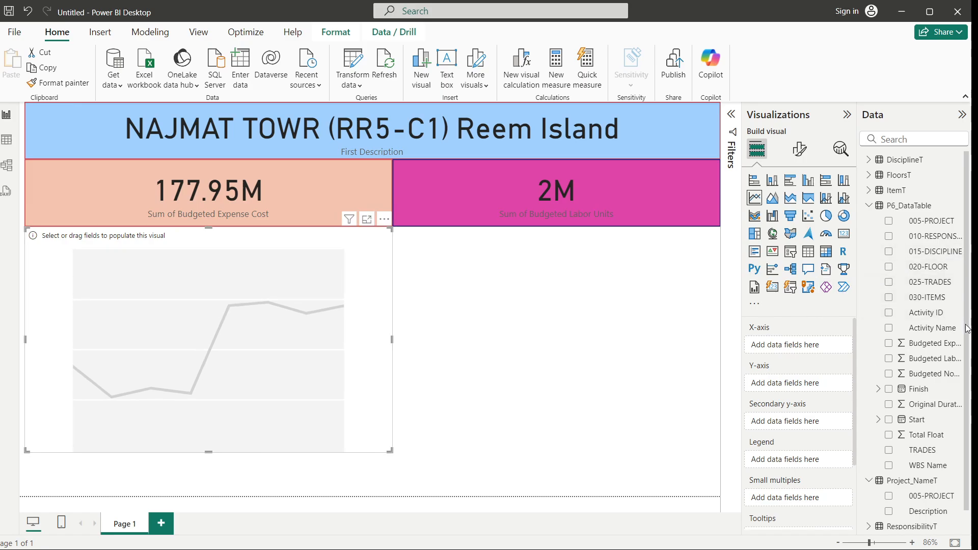
Plot the sum of Budgeted Expense Cost on the Y-axis against Start on the X-axis
{"action": "scroll", "coordinate": [968, 328], "scroll_direction": "down", "scroll_amount": 1}
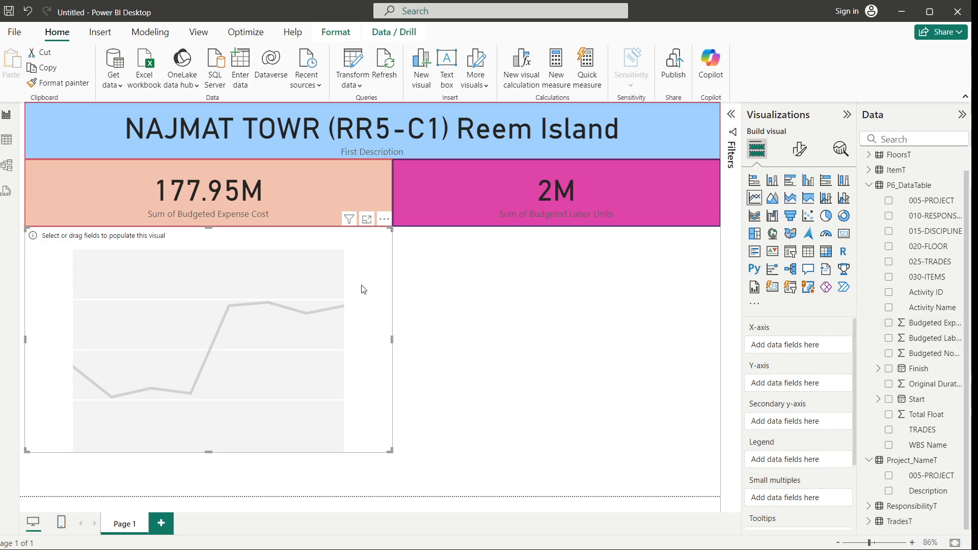
{"action": "left_click_drag", "start_coordinate": [928, 325], "coordinate": [815, 388]}
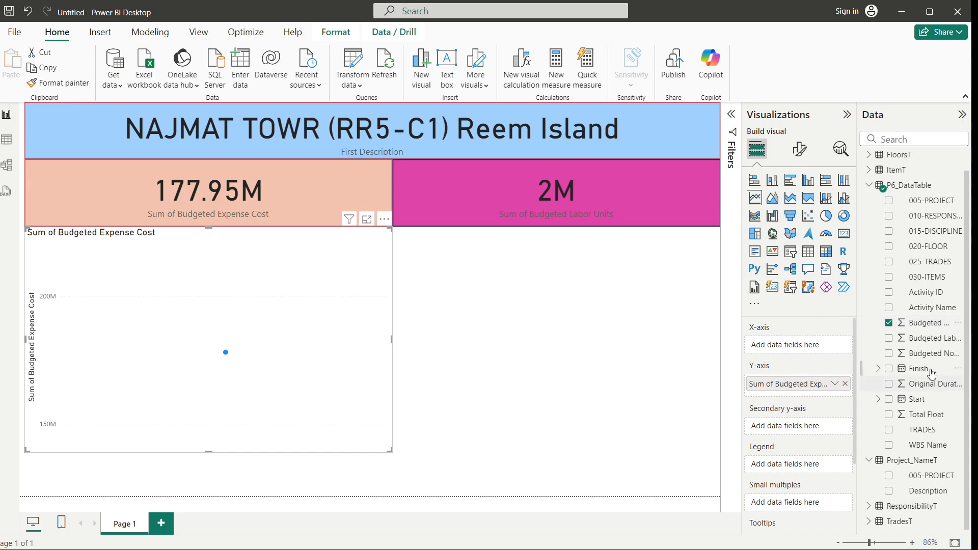
{"action": "left_click_drag", "start_coordinate": [917, 402], "coordinate": [810, 346]}
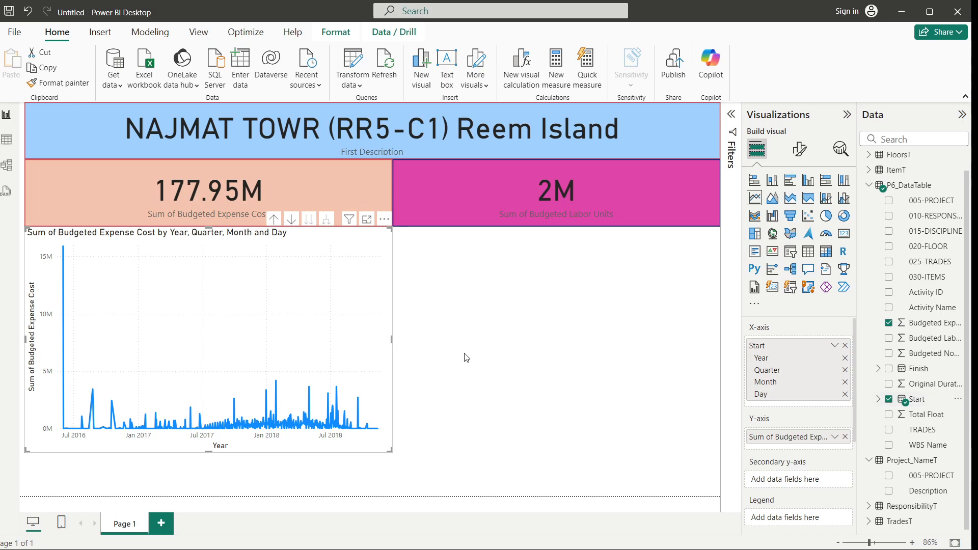
Drill the line chart up twice to show year and quarter
{"action": "left_click", "coordinate": [274, 220]}
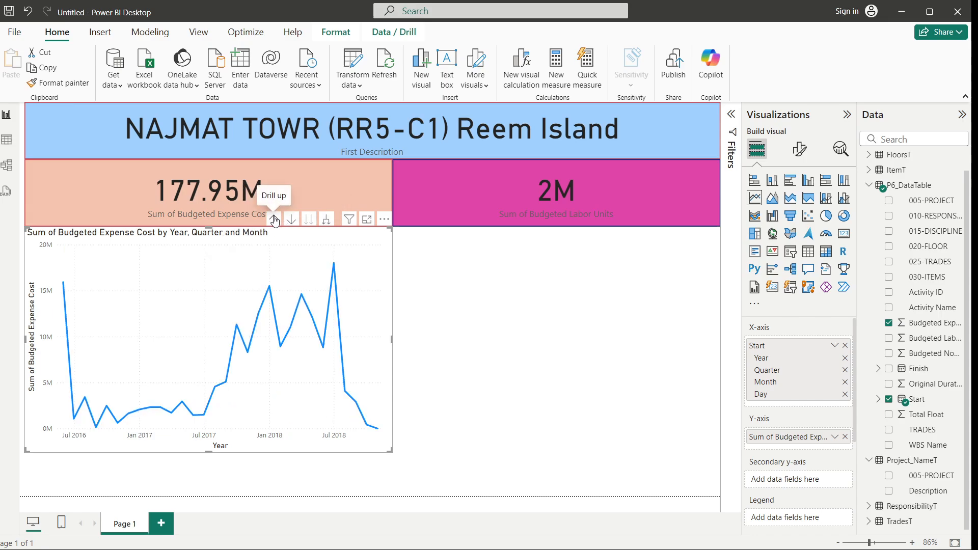
{"action": "left_click", "coordinate": [274, 219]}
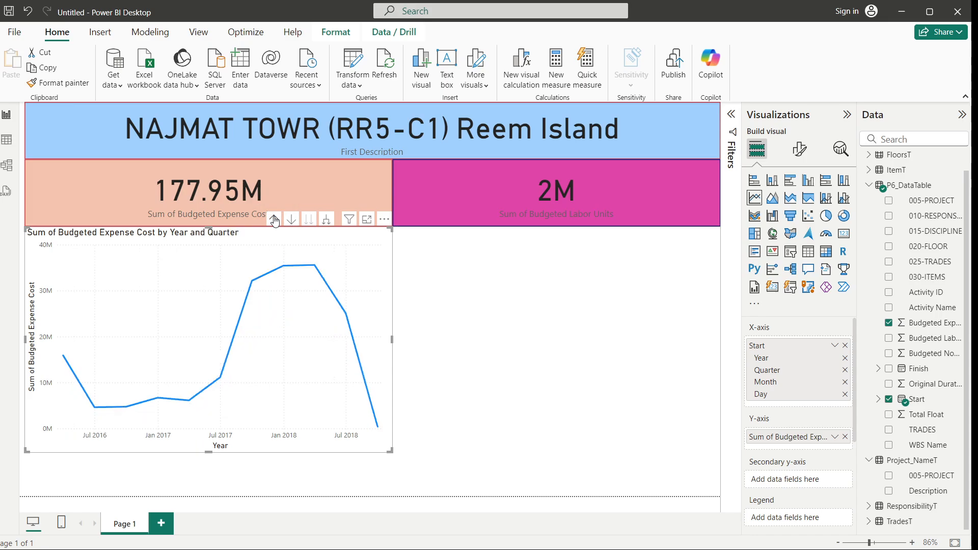
{"action": "left_click", "coordinate": [511, 431]}
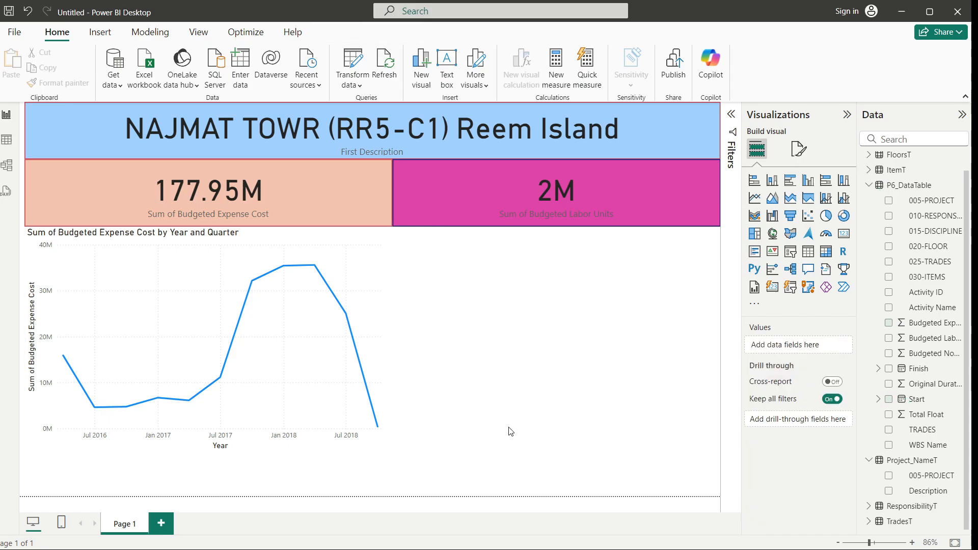
Remove Quarter from the Start date hierarchy on the line chart's X-axis
{"action": "mouse_move", "coordinate": [387, 342]}
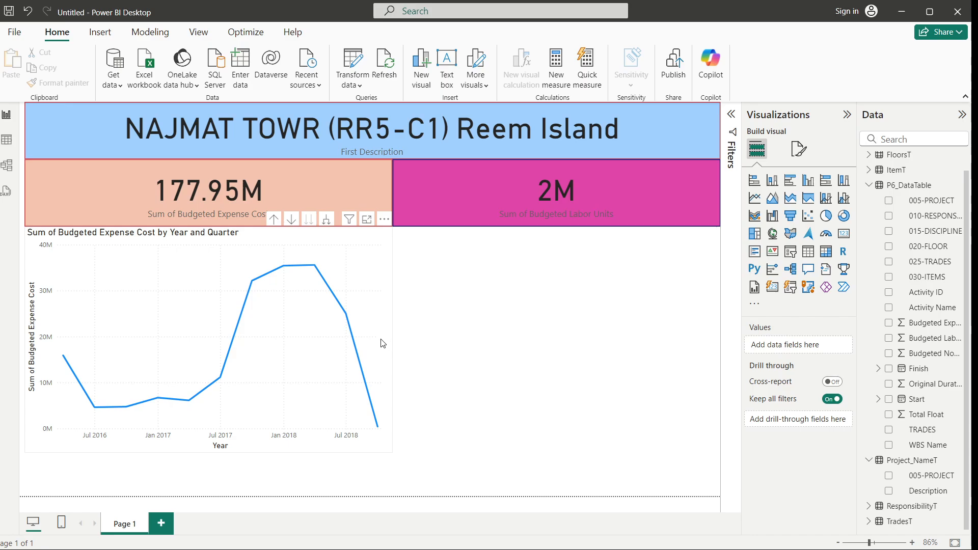
{"action": "left_click", "coordinate": [378, 341]}
{"action": "left_click", "coordinate": [527, 388]}
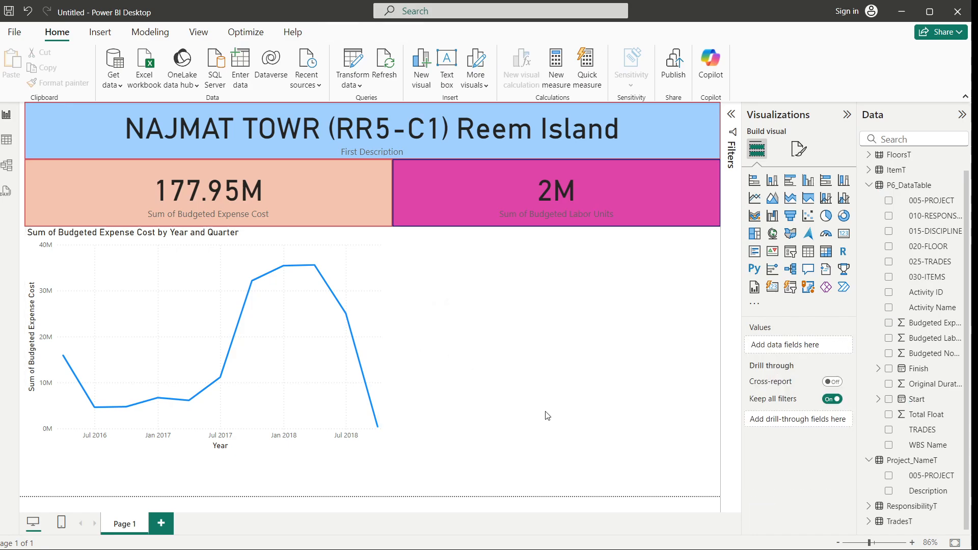
{"action": "left_click", "coordinate": [368, 259]}
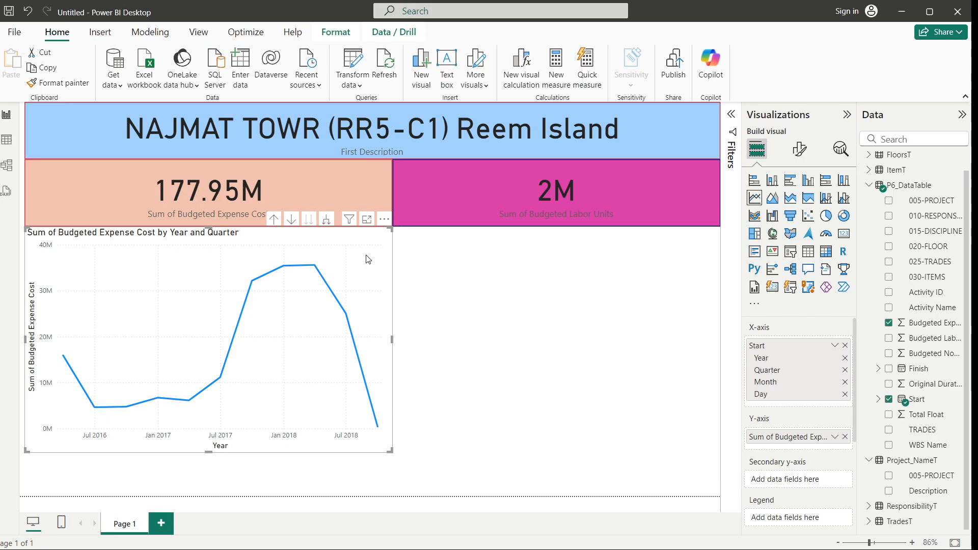
{"action": "left_click", "coordinate": [844, 370]}
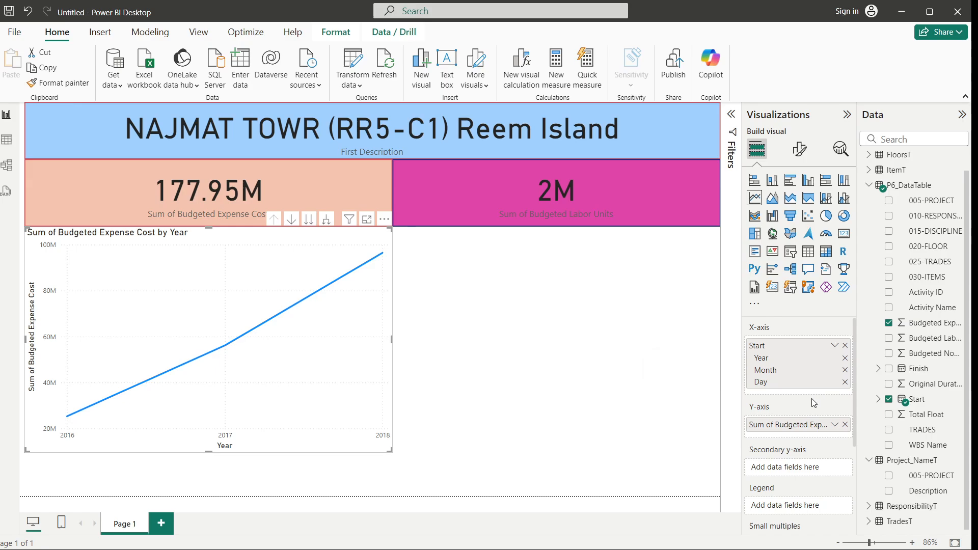
Replace the line chart's Start date hierarchy on the X-axis with the plain Start date field
{"action": "mouse_move", "coordinate": [302, 395]}
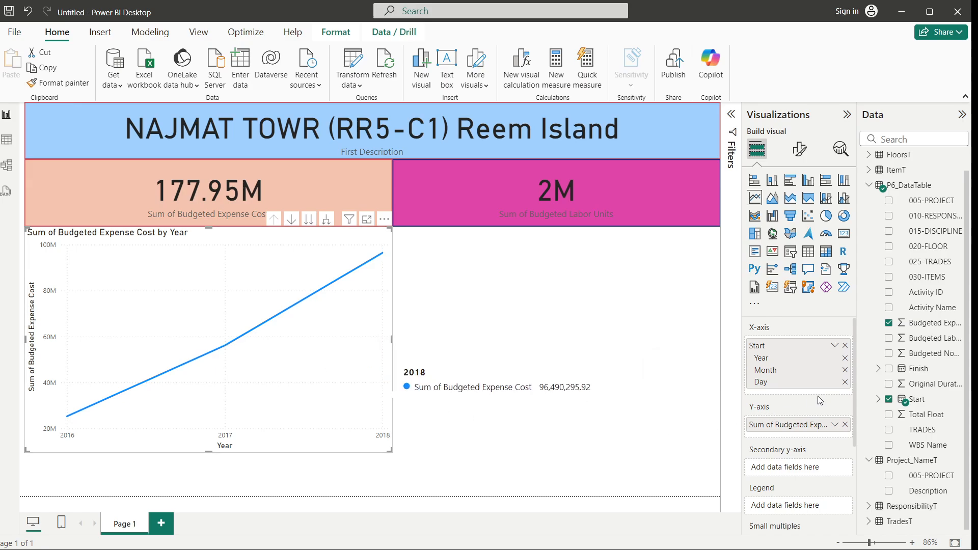
{"action": "left_click", "coordinate": [835, 345]}
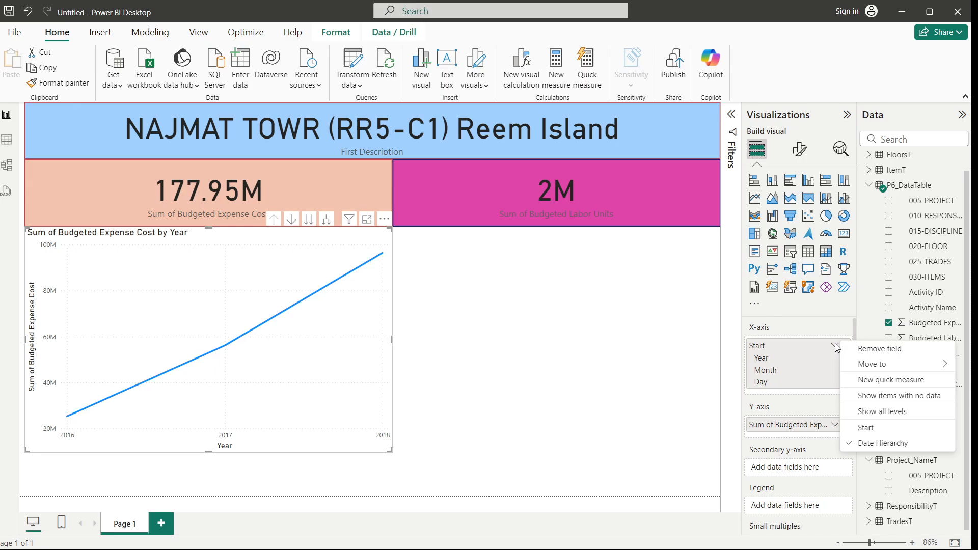
{"action": "left_click", "coordinate": [863, 432]}
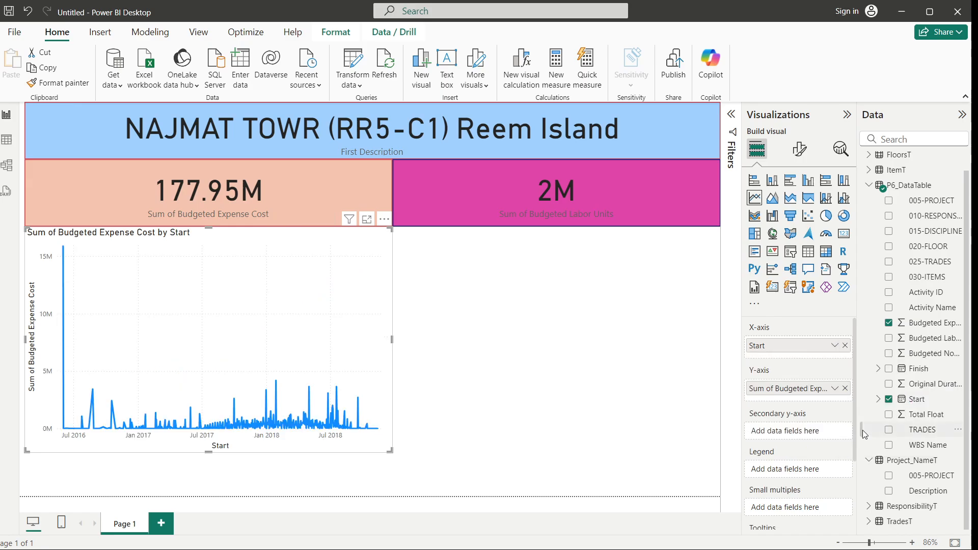
Stretch the line chart's height down to the bottom edge of the report page
{"action": "left_click", "coordinate": [834, 345]}
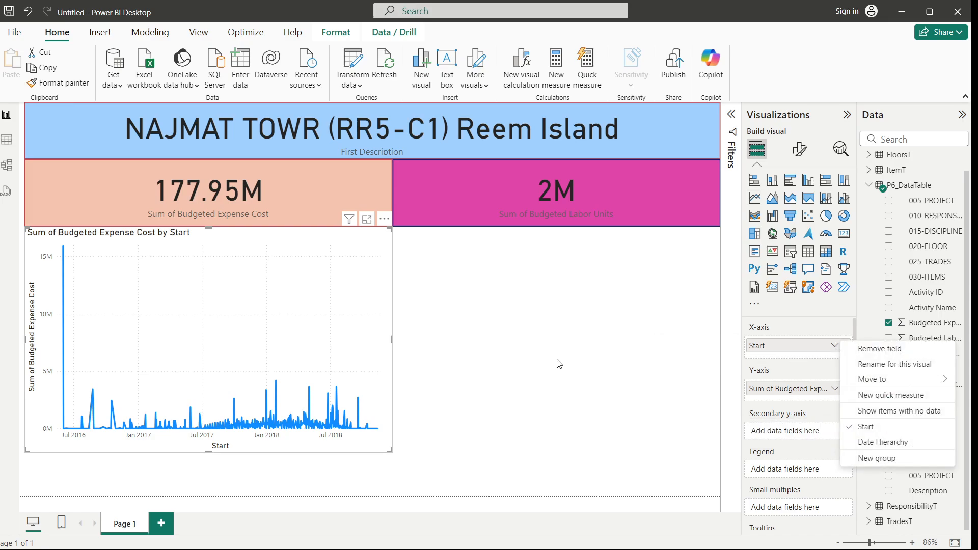
{"action": "left_click", "coordinate": [525, 363]}
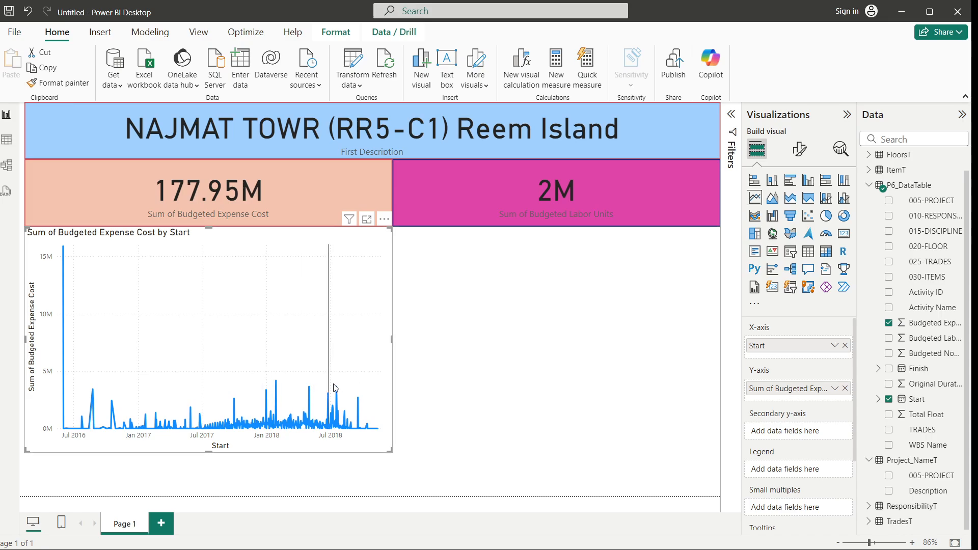
{"action": "left_click", "coordinate": [561, 372]}
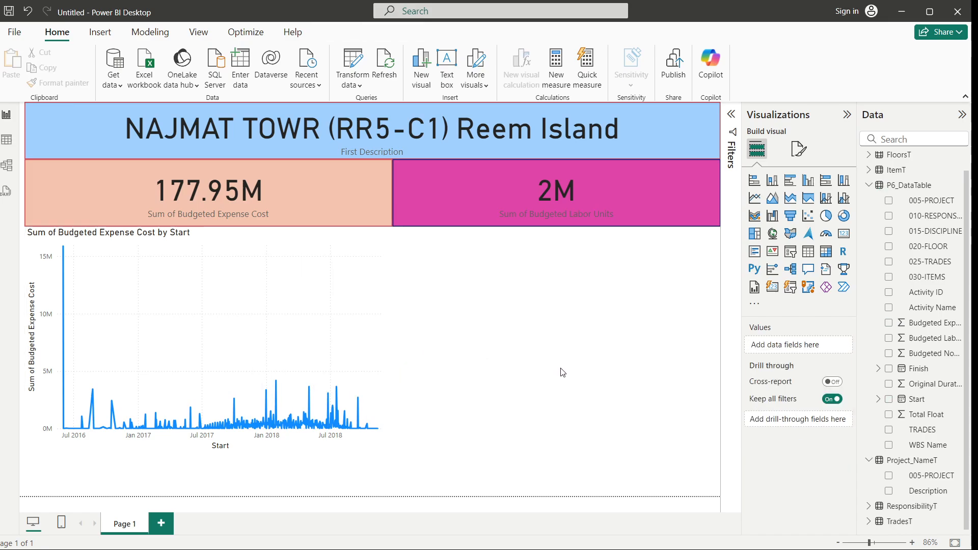
{"action": "left_click", "coordinate": [219, 447]}
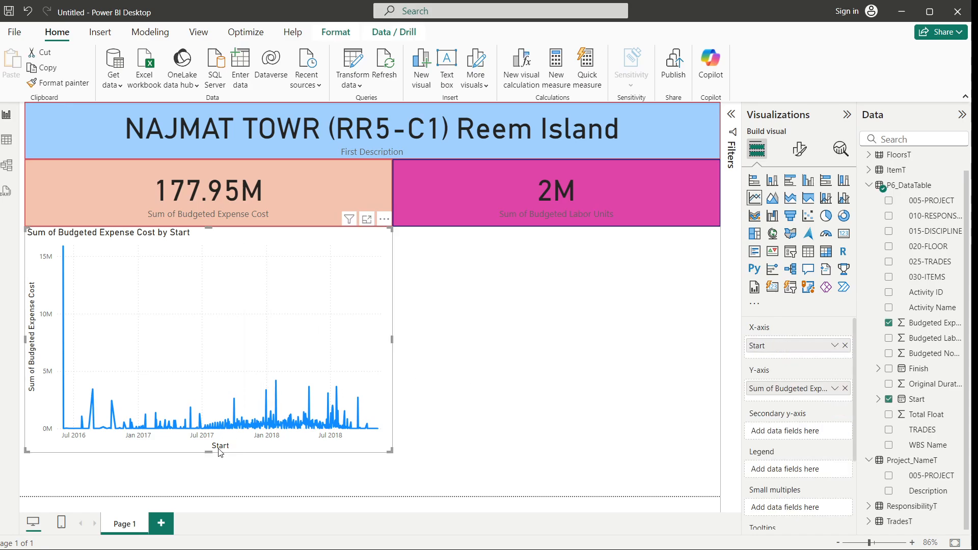
{"action": "left_click_drag", "start_coordinate": [202, 481], "coordinate": [195, 501]}
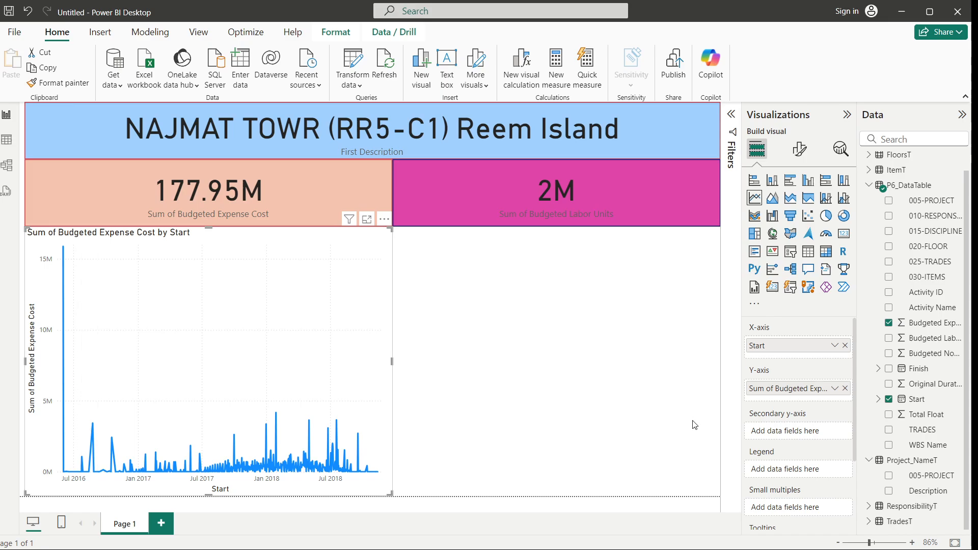
Add a clustered column chart beside the line chart plotting Sum of Budgeted Labor Units by the plain Start date
{"action": "left_click", "coordinate": [639, 399]}
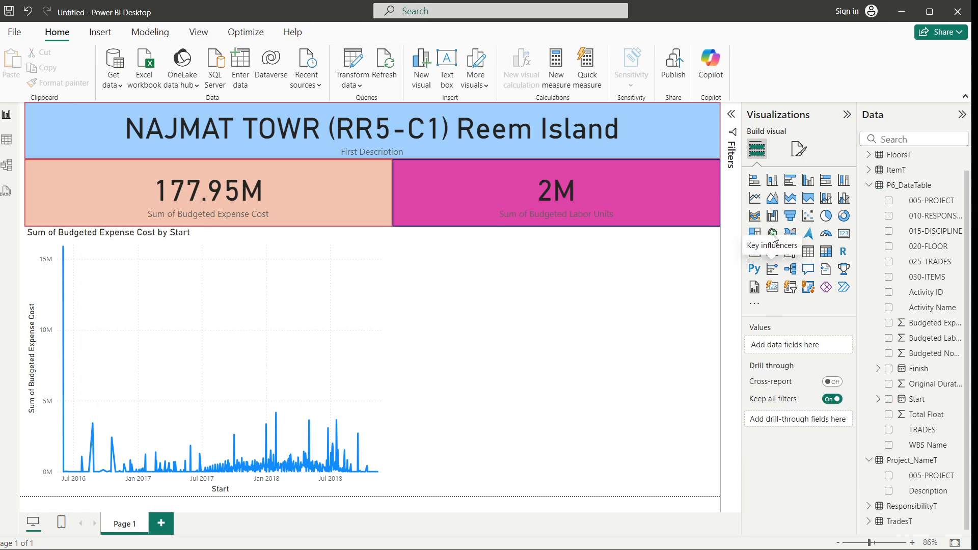
{"action": "left_click", "coordinate": [775, 182]}
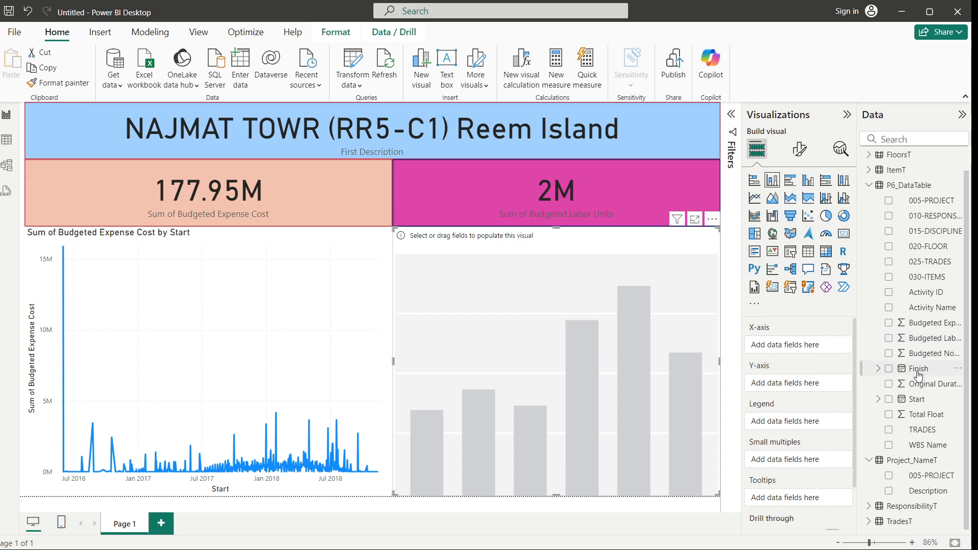
{"action": "left_click_drag", "start_coordinate": [917, 400], "coordinate": [823, 350]}
{"action": "left_click_drag", "start_coordinate": [920, 339], "coordinate": [792, 437]}
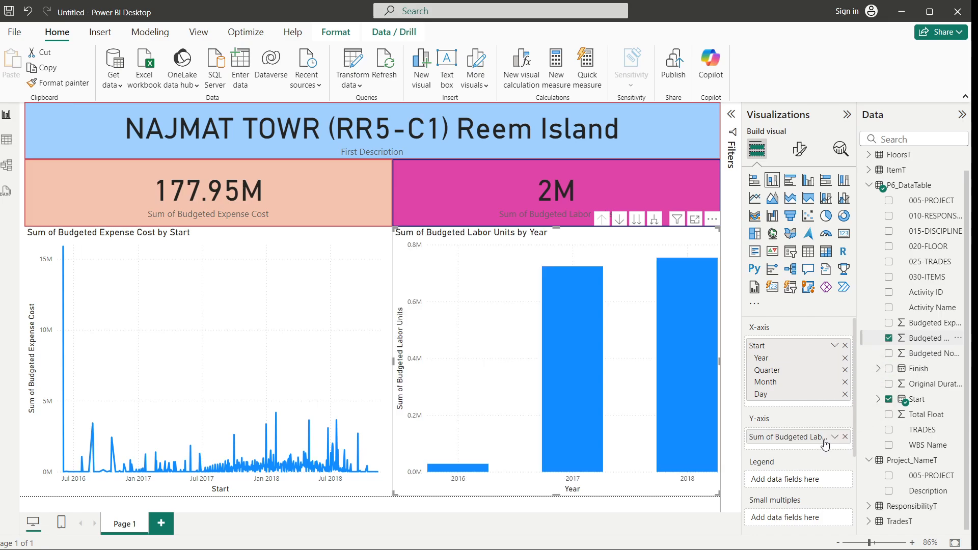
{"action": "left_click", "coordinate": [834, 346]}
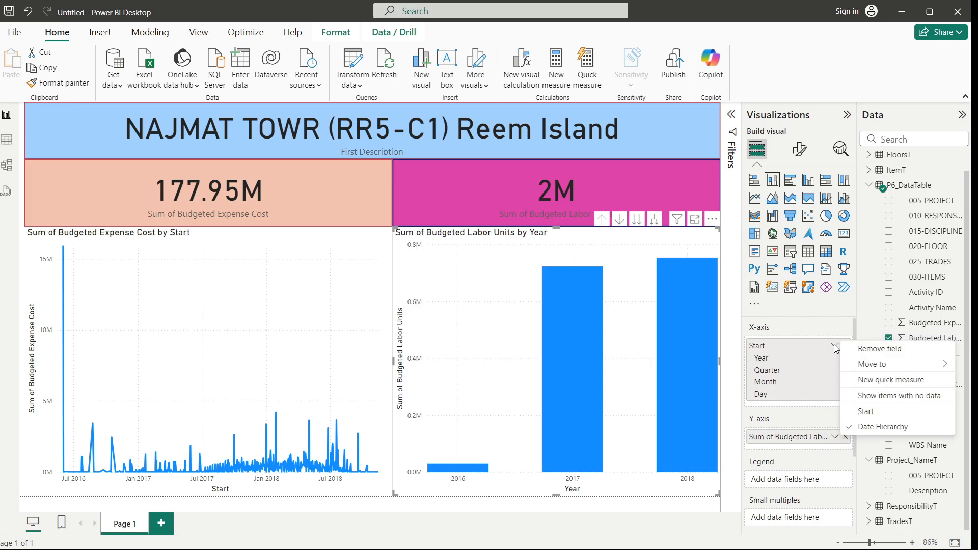
{"action": "left_click", "coordinate": [859, 412]}
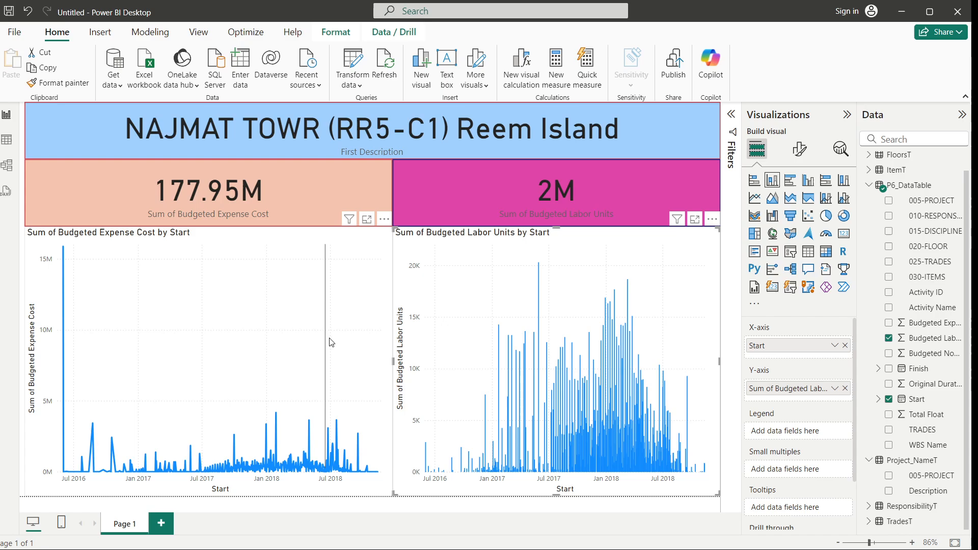
Narrow the line chart and shift the column chart left to free space along the page's right edge
{"action": "left_click_drag", "start_coordinate": [393, 360], "coordinate": [314, 360]}
{"action": "left_click_drag", "start_coordinate": [490, 254], "coordinate": [363, 254]}
{"action": "left_click", "coordinate": [696, 315]}
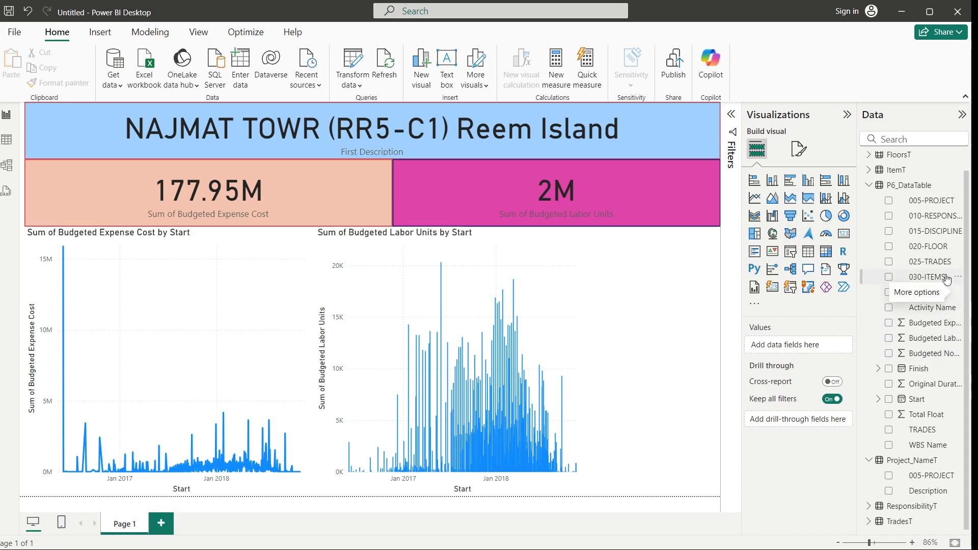
Add a 010-RESPONSIBILITY table in the free space and shrink its height to fit its four codes
{"action": "left_click", "coordinate": [890, 218]}
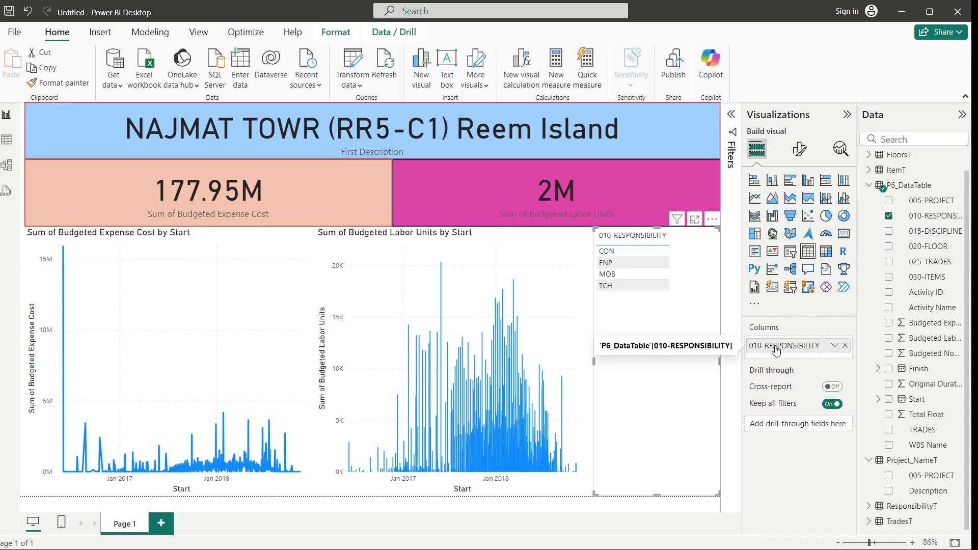
{"action": "left_click", "coordinate": [662, 498]}
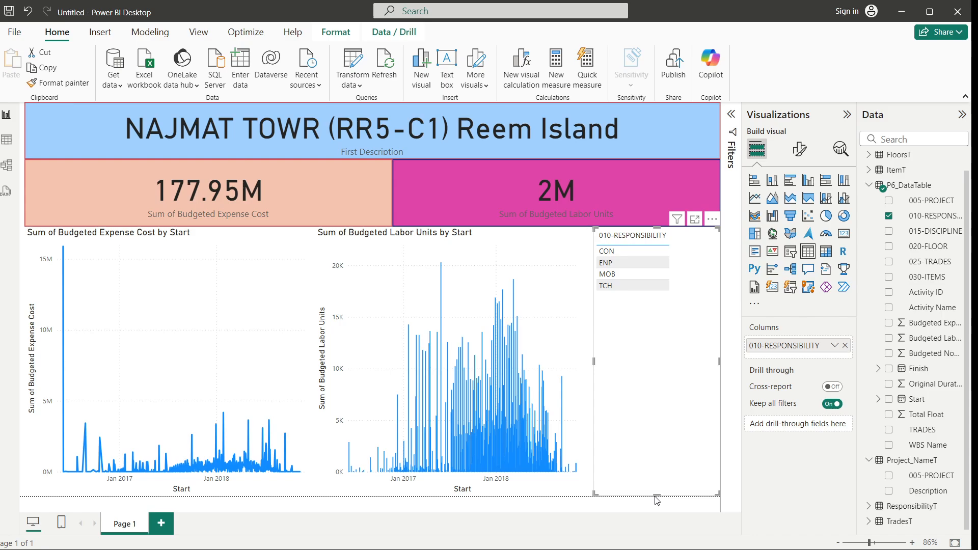
{"action": "left_click", "coordinate": [661, 476]}
{"action": "left_click_drag", "start_coordinate": [660, 494], "coordinate": [664, 325]}
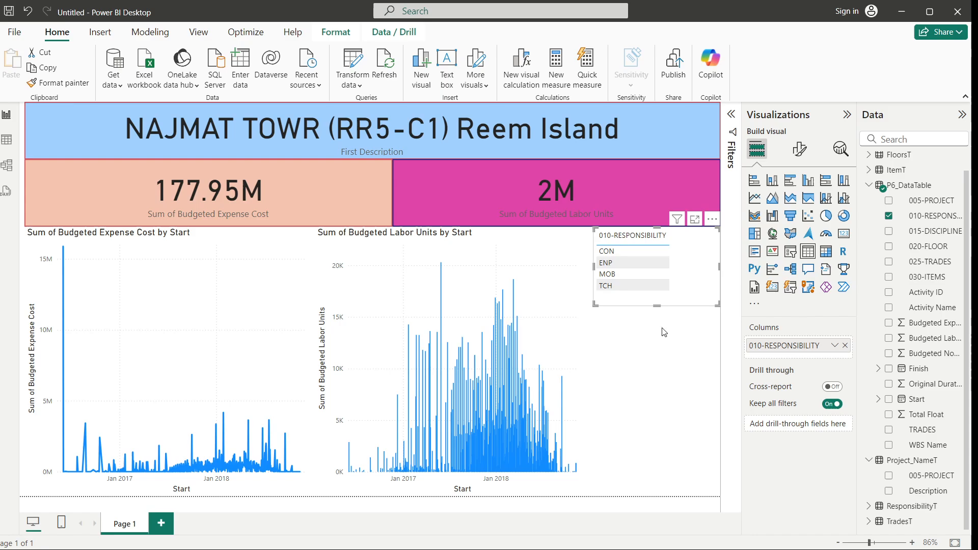
{"action": "left_click", "coordinate": [659, 366]}
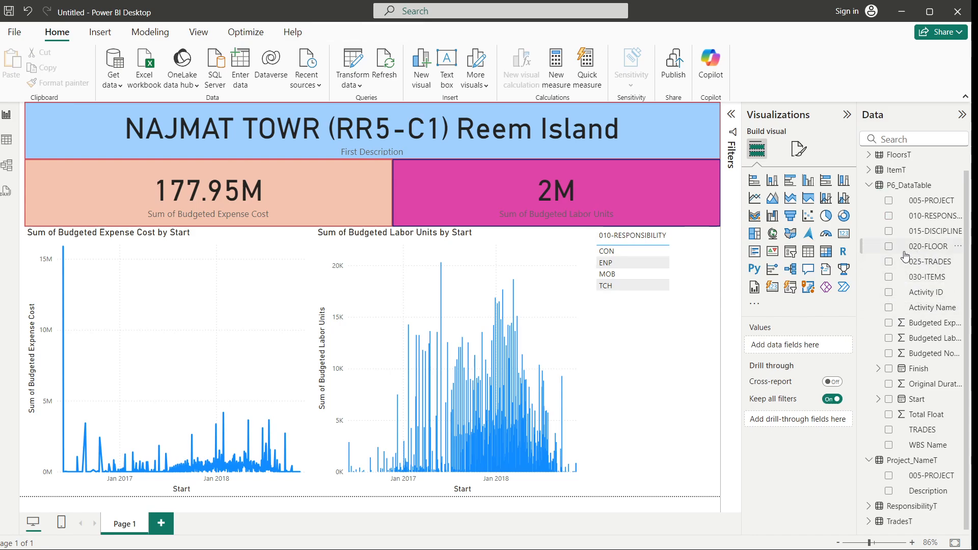
Add a 020-FLOOR table beneath the responsibility table and align its top and bottom edges
{"action": "left_click", "coordinate": [889, 247]}
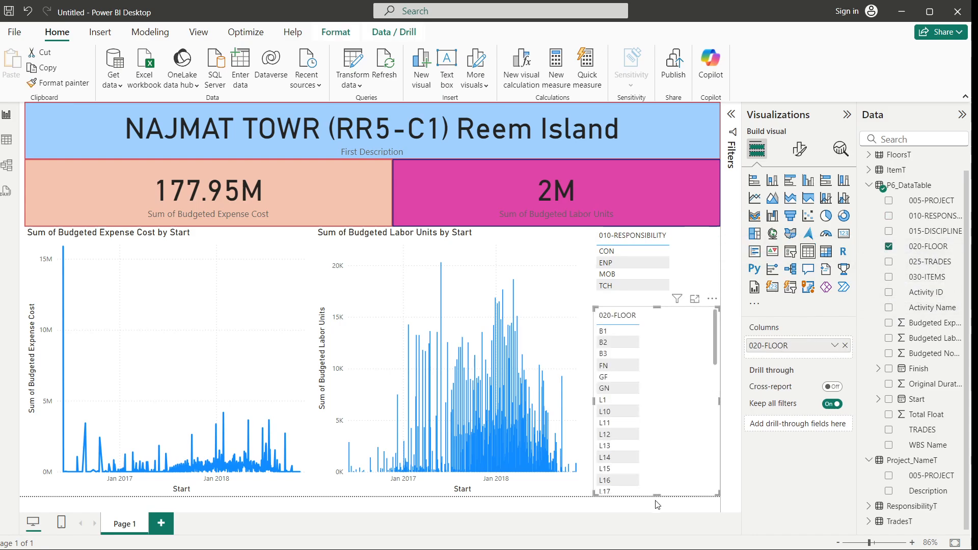
{"action": "mouse_move", "coordinate": [657, 494]}
{"action": "left_mouse_down"}
{"action": "mouse_move", "coordinate": [661, 472]}
{"action": "mouse_move", "coordinate": [658, 492]}
{"action": "left_mouse_up"}
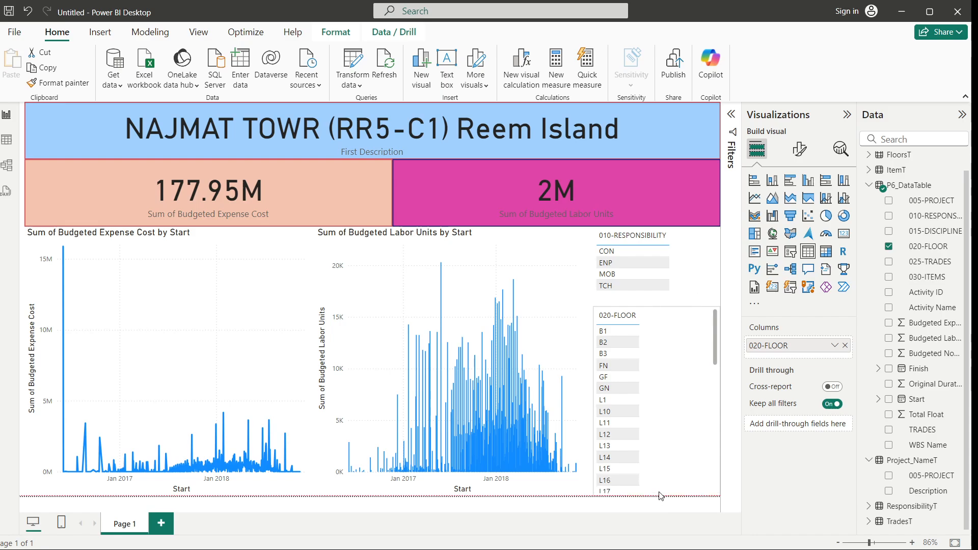
{"action": "left_click_drag", "start_coordinate": [661, 308], "coordinate": [666, 301]}
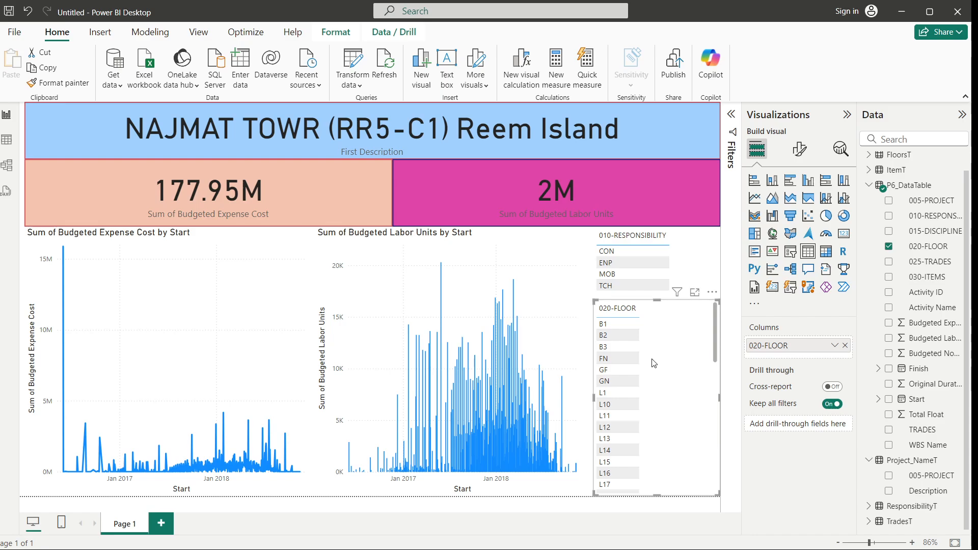
Select CON, MOB and TCH in turn in the responsibility table to test cross-filtering of the visuals
{"action": "left_click", "coordinate": [625, 253]}
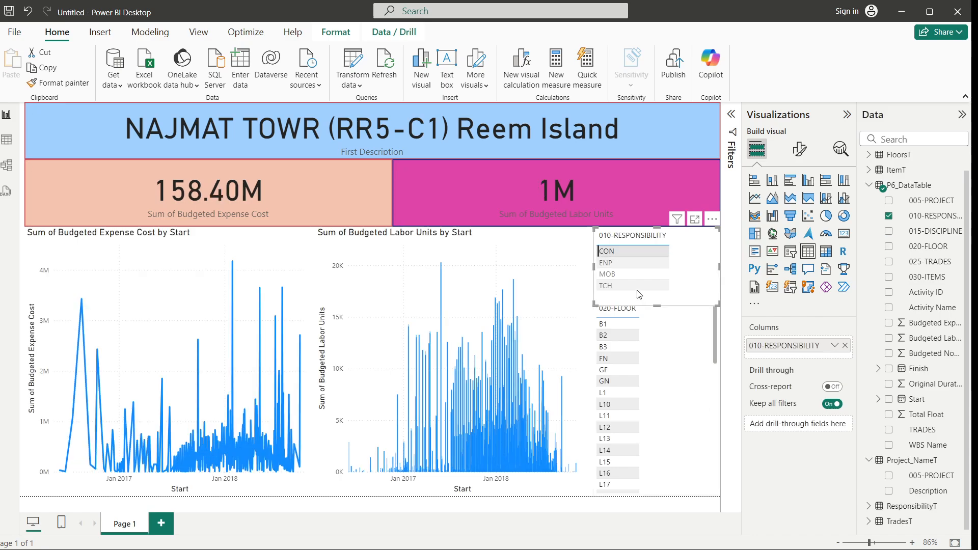
{"action": "left_click", "coordinate": [630, 275]}
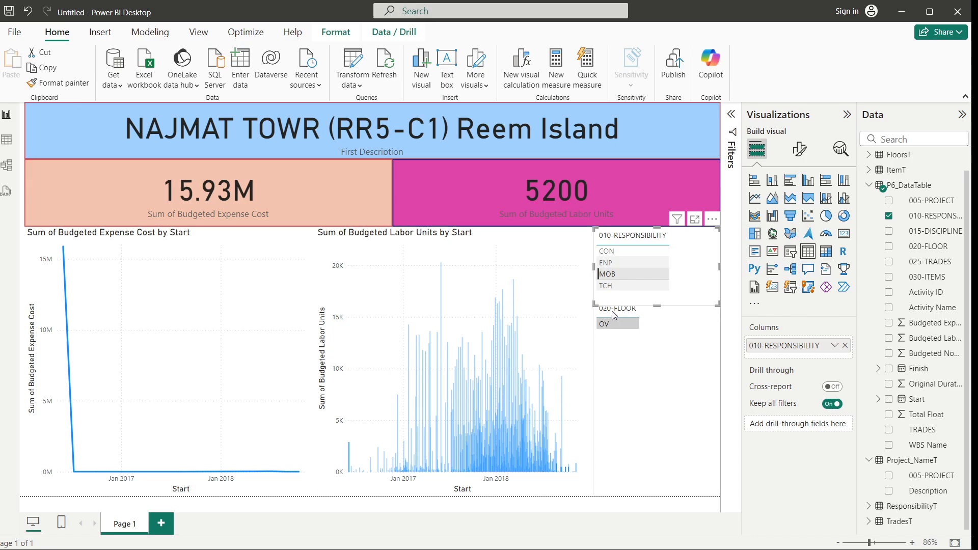
{"action": "left_click", "coordinate": [615, 290]}
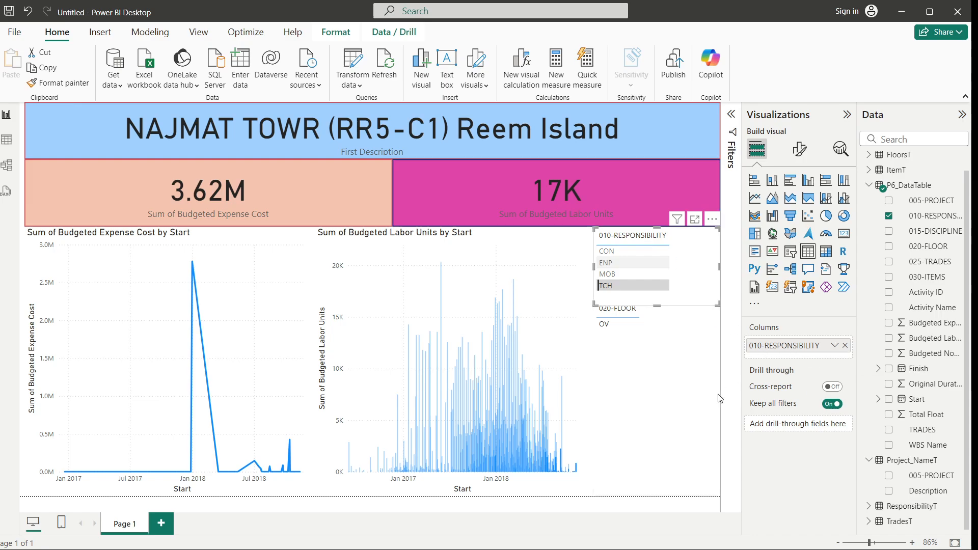
Select OV and then B2 in the floor table to test how it filters the other visuals
{"action": "left_click", "coordinate": [605, 330]}
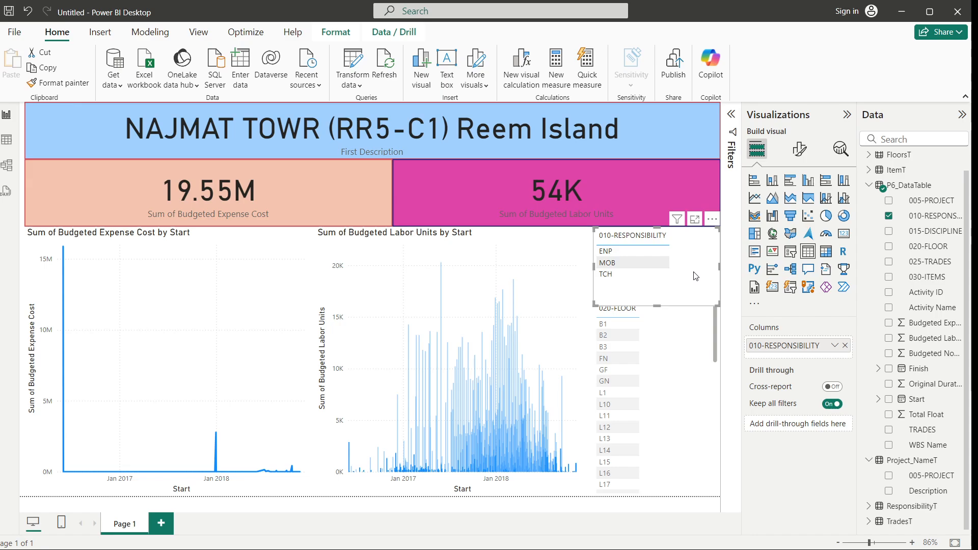
{"action": "mouse_move", "coordinate": [679, 222]}
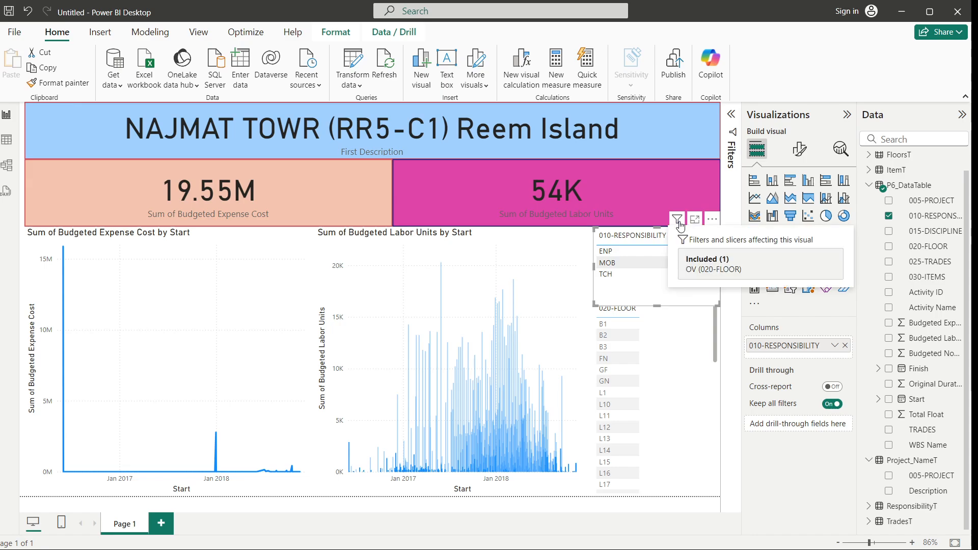
{"action": "left_click", "coordinate": [660, 385]}
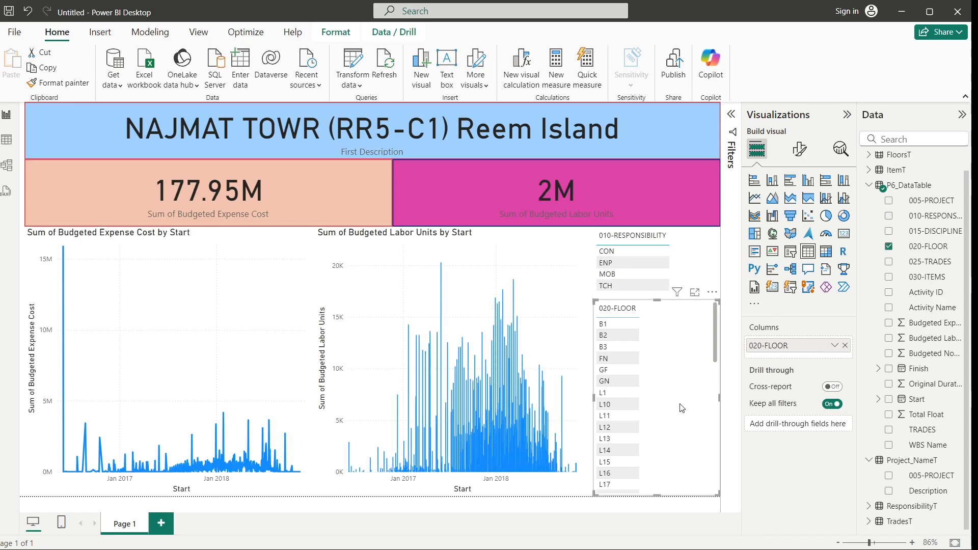
{"action": "left_click", "coordinate": [628, 342]}
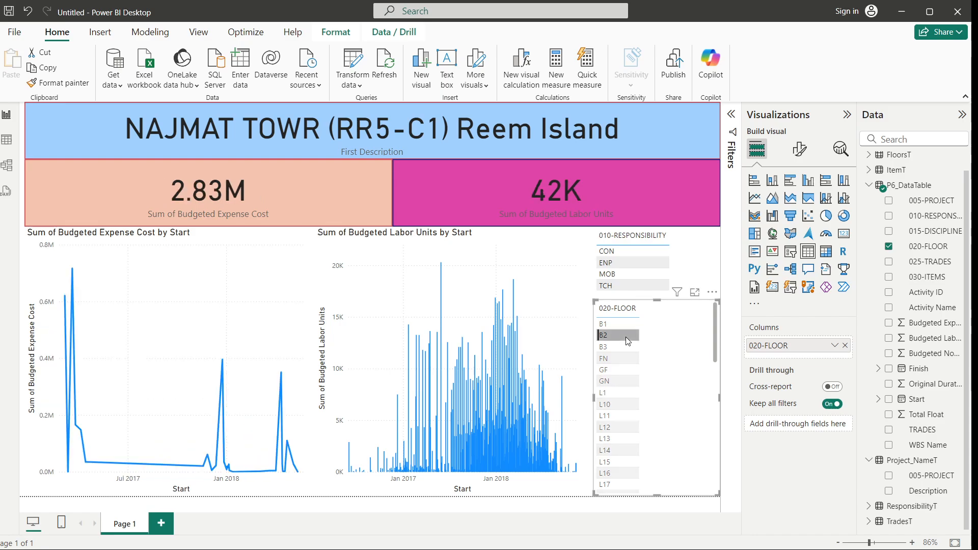